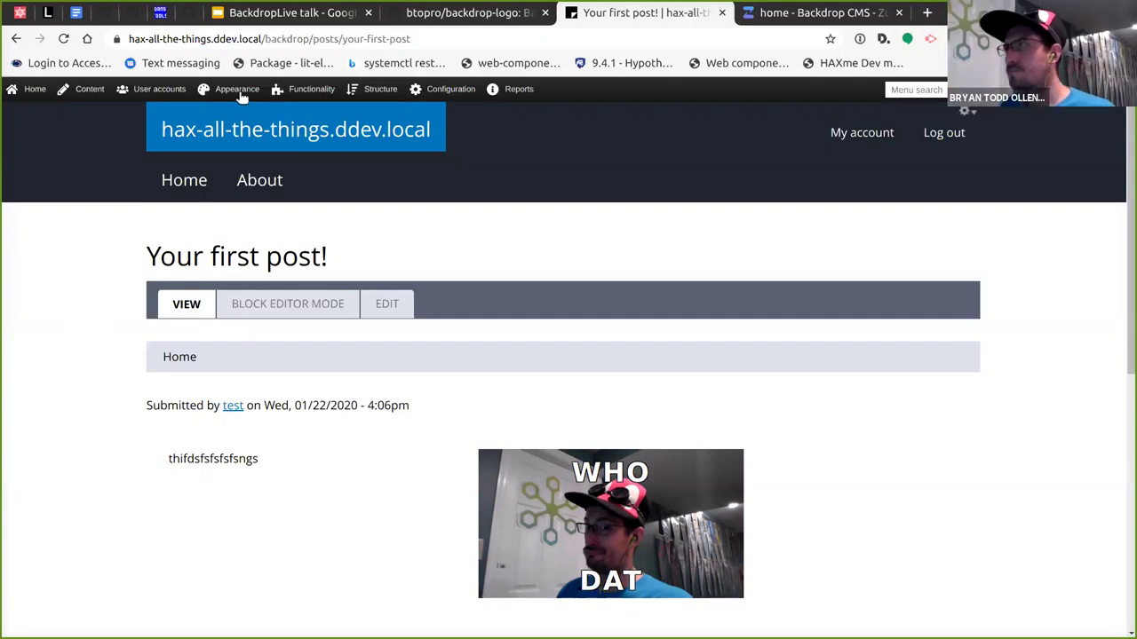
Filter the installed modules list for 'hax' to confirm the HAX module is enabled.
mouse_move(142, 92)
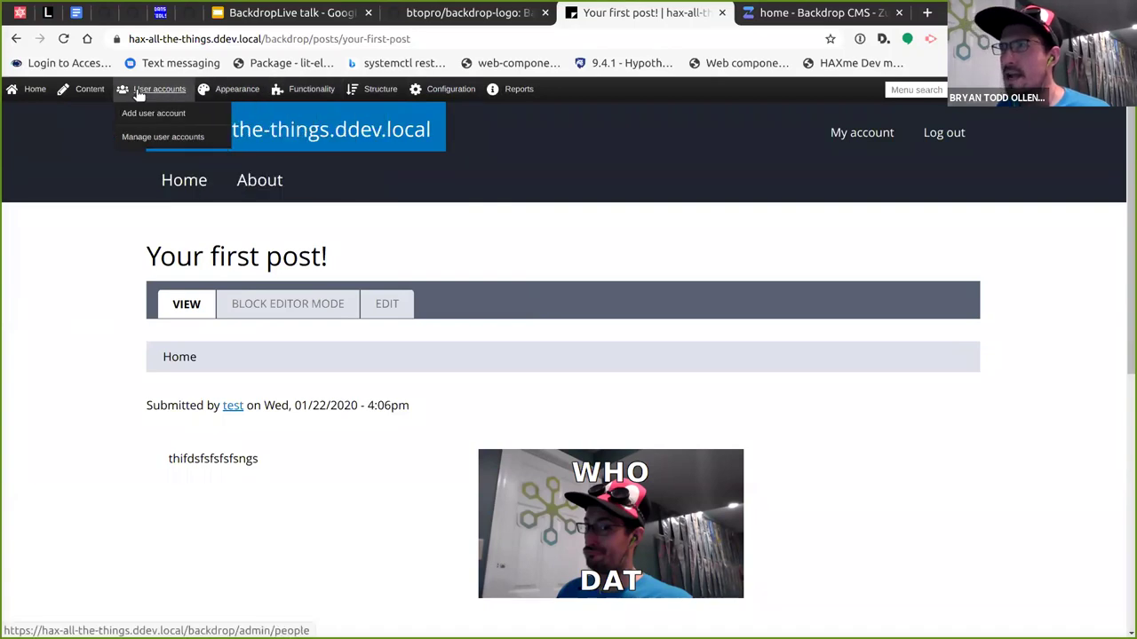
mouse_move(311, 93)
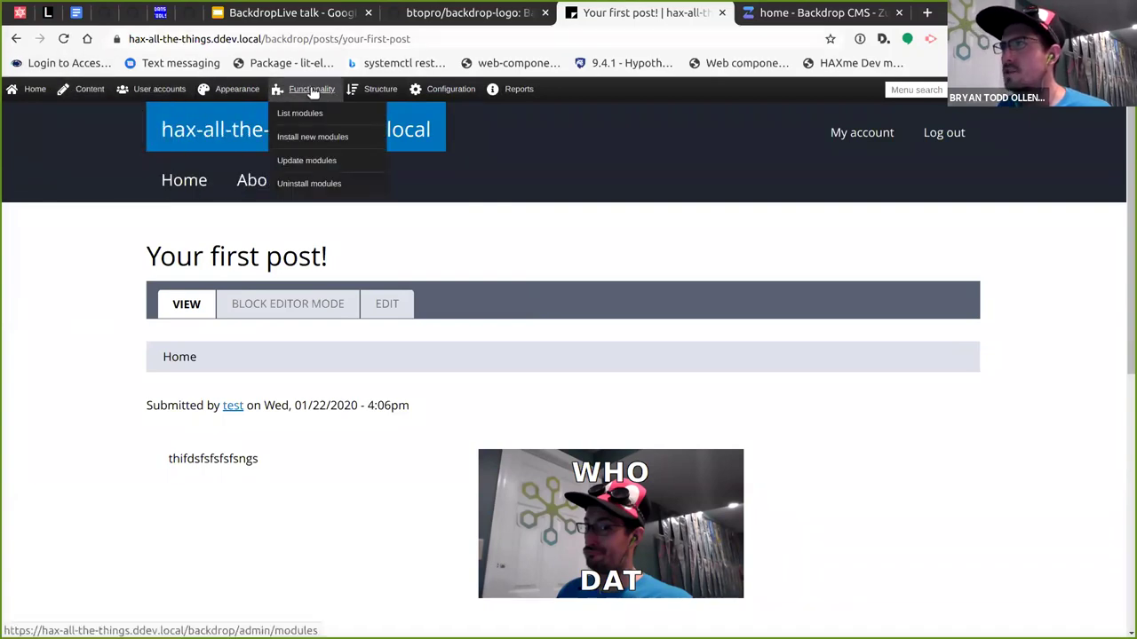
mouse_move(364, 92)
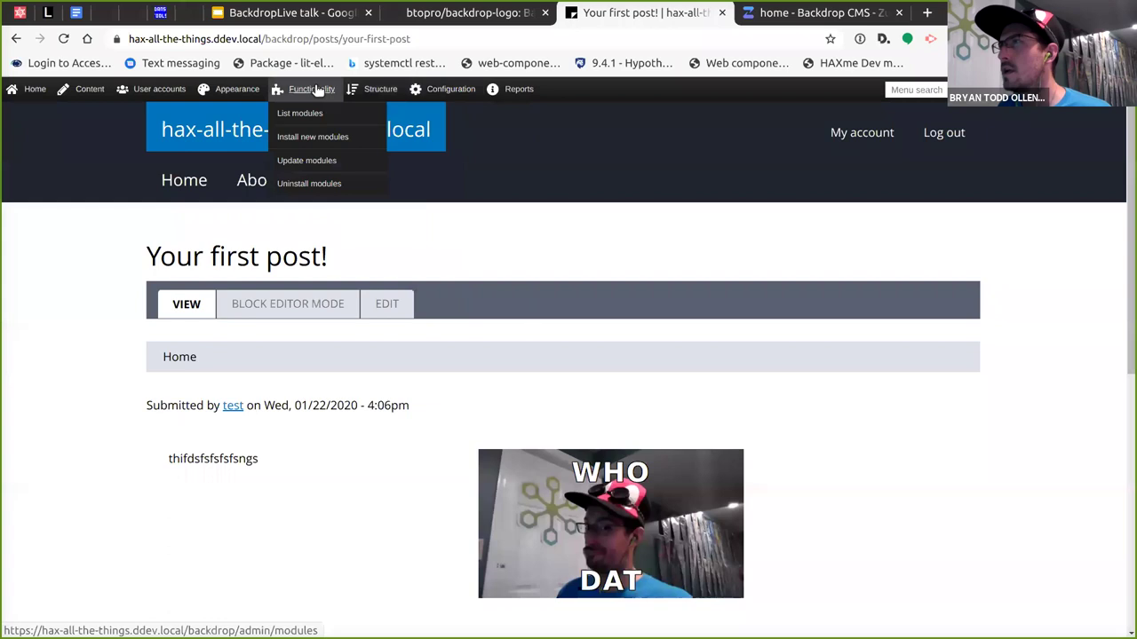
left_click(304, 113)
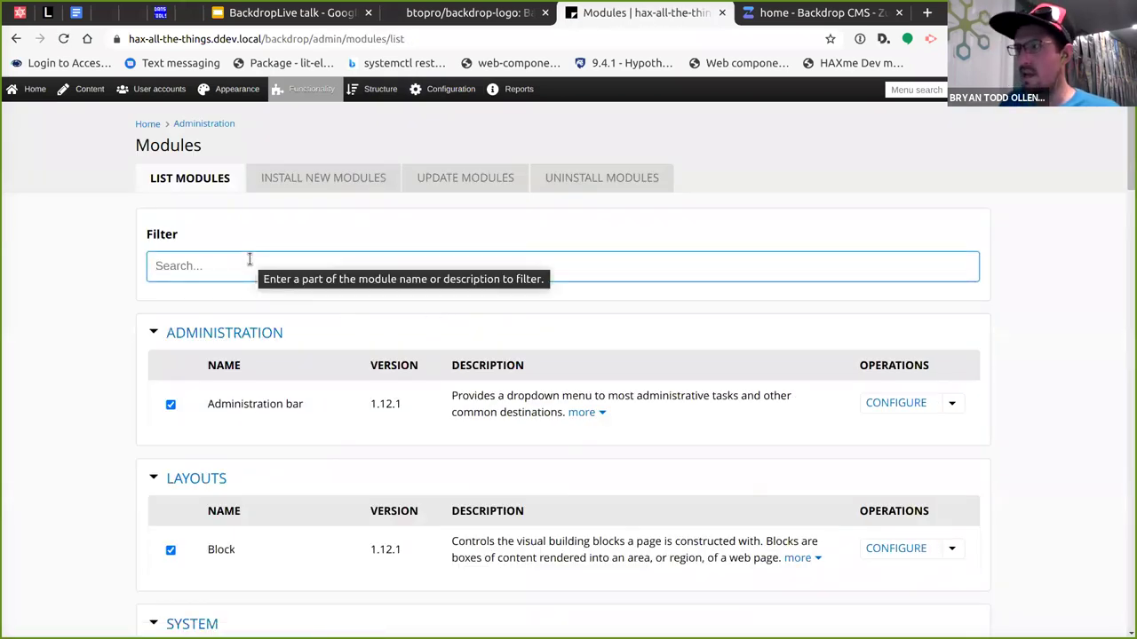
type("hax")
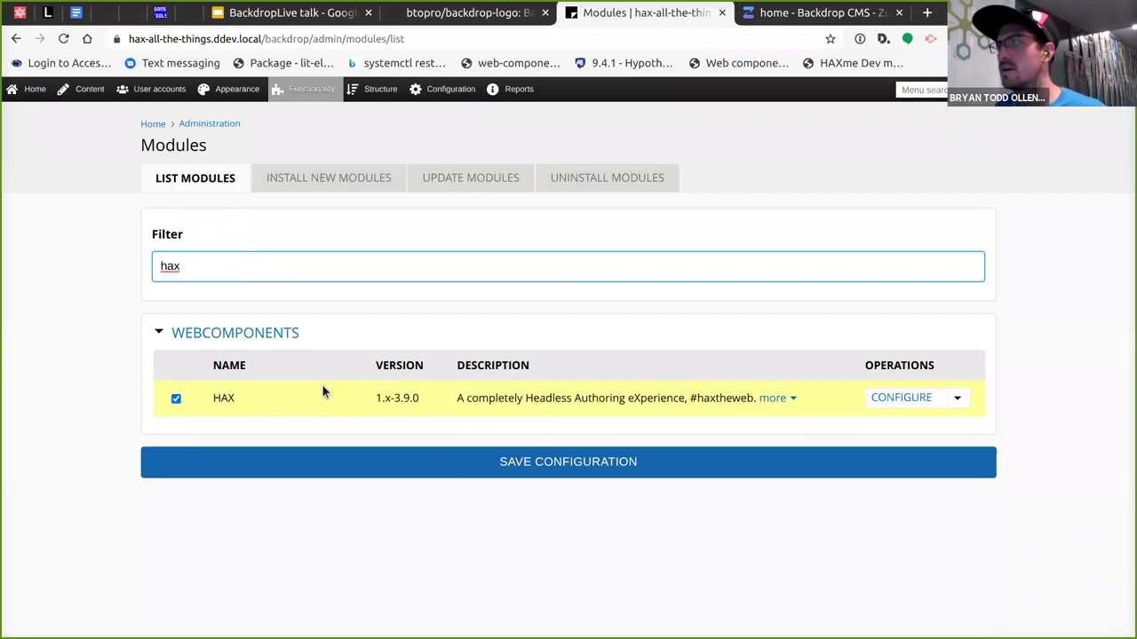
Go to the HAX block editor settings under Content authoring.
mouse_move(435, 88)
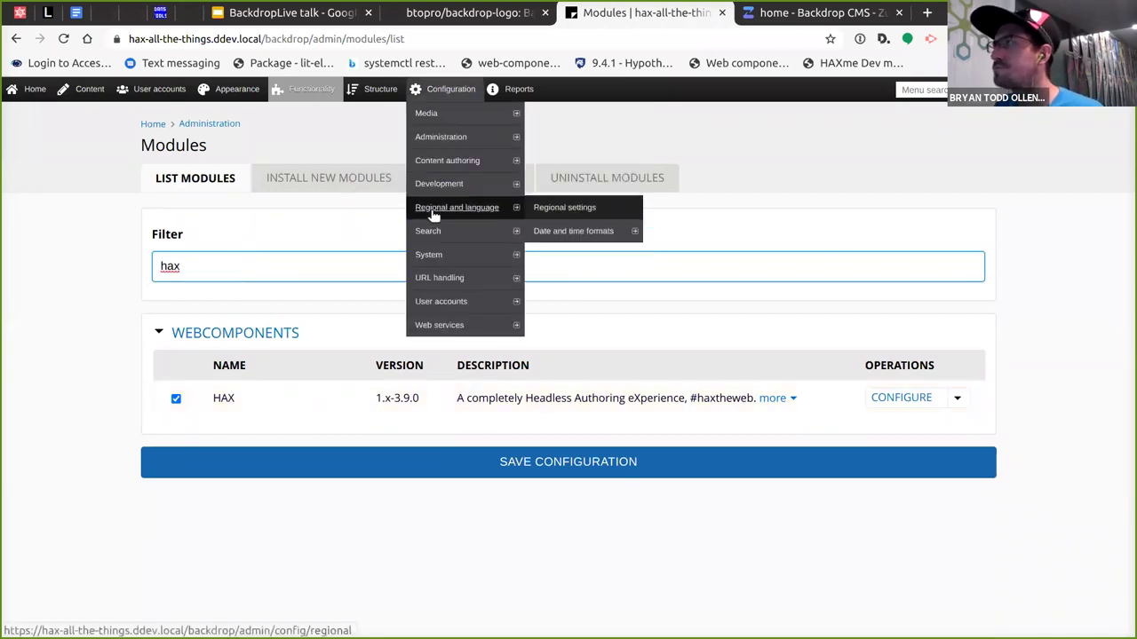
mouse_move(447, 166)
left_click(544, 161)
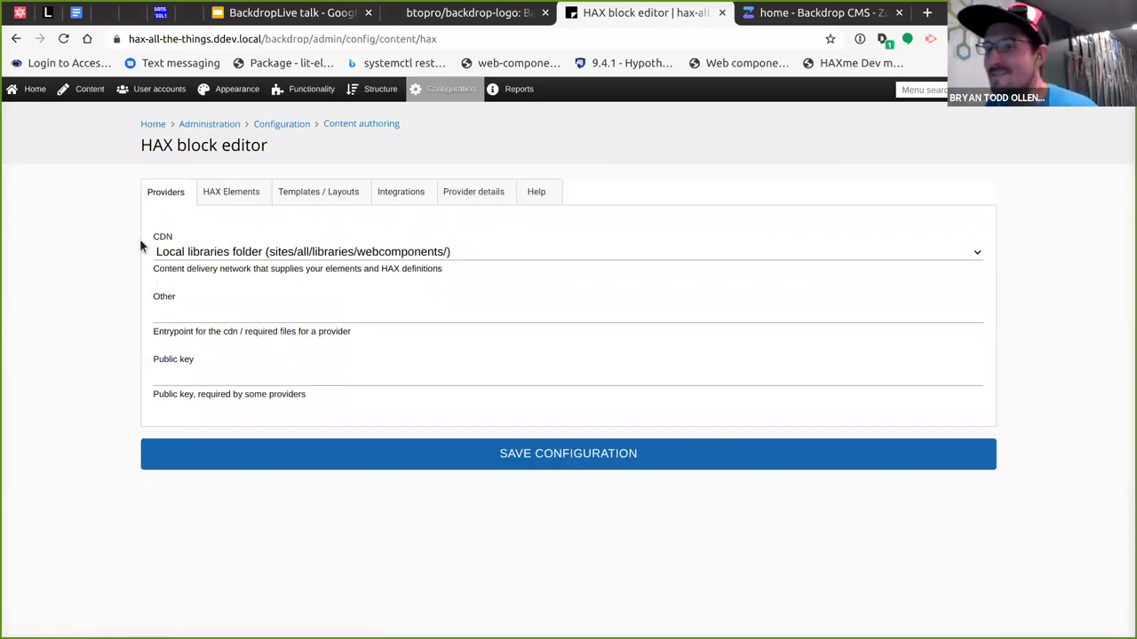
Keep 'Local libraries folder' as the CDN source and switch to the HAX Elements settings.
left_click(509, 252)
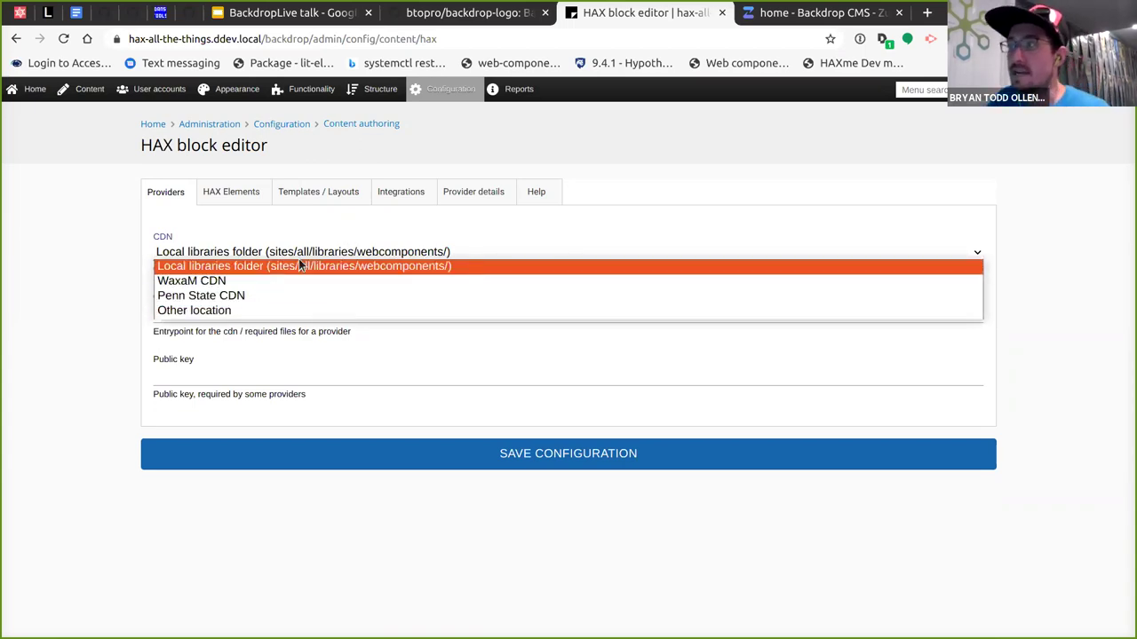
left_click(489, 265)
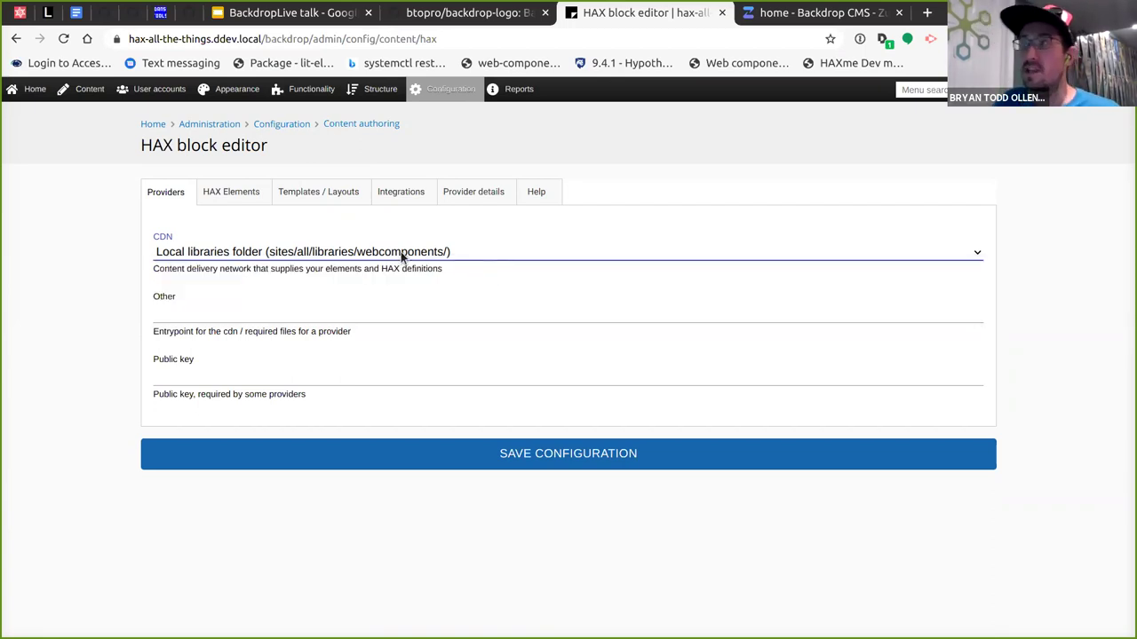
left_click(95, 281)
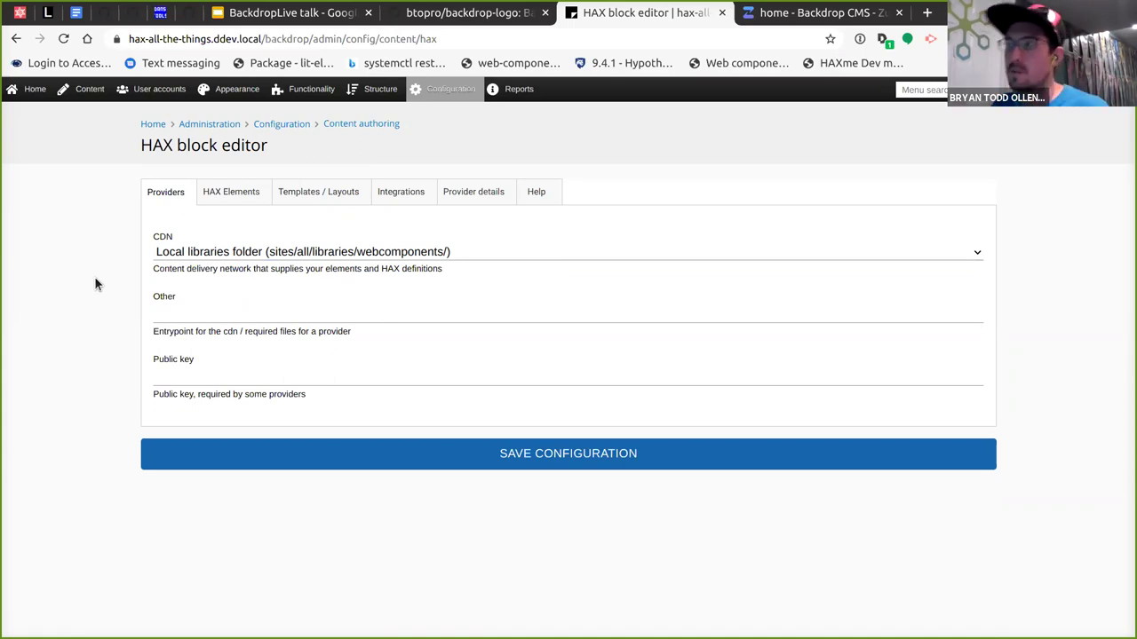
left_click(219, 190)
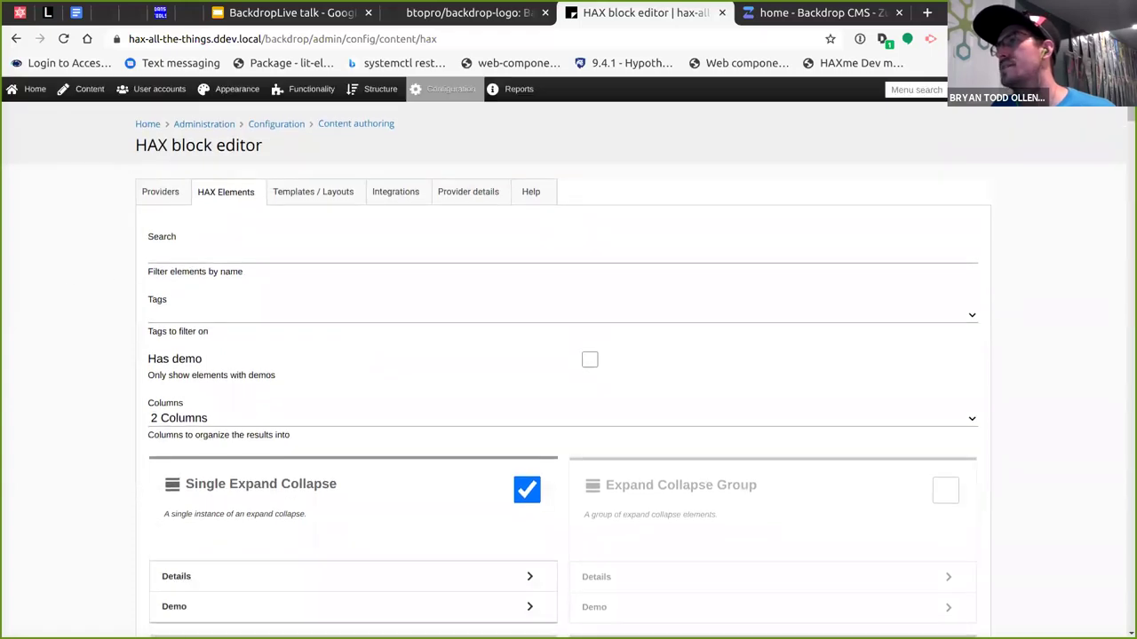
Lay out the HAX element cards in 5 columns.
scroll(74, 211, "down", 2)
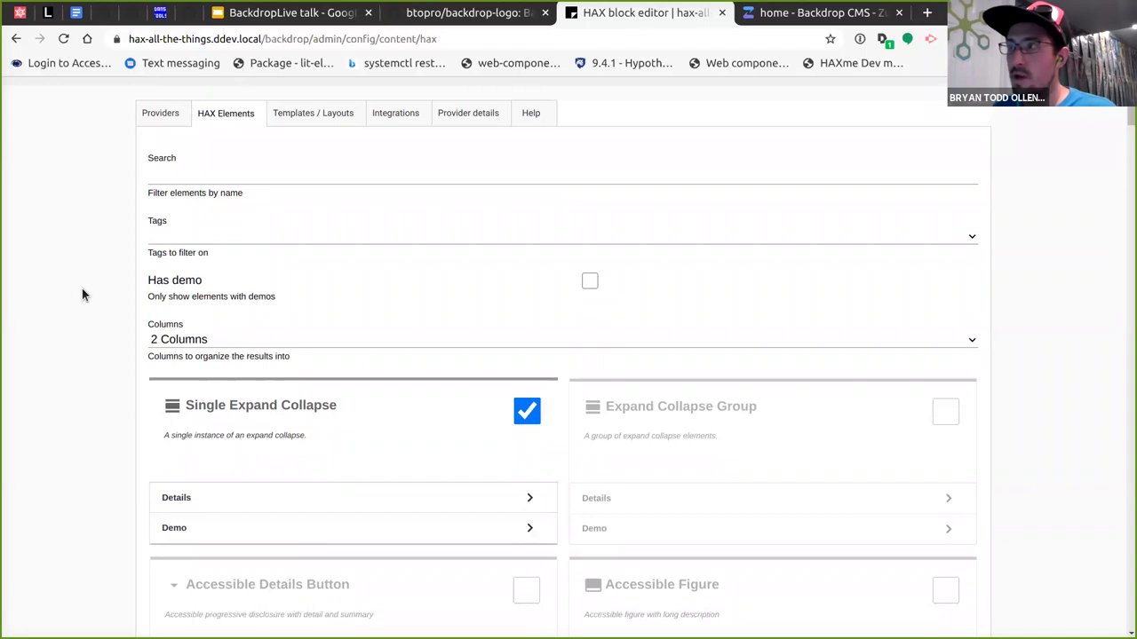
left_click(247, 338)
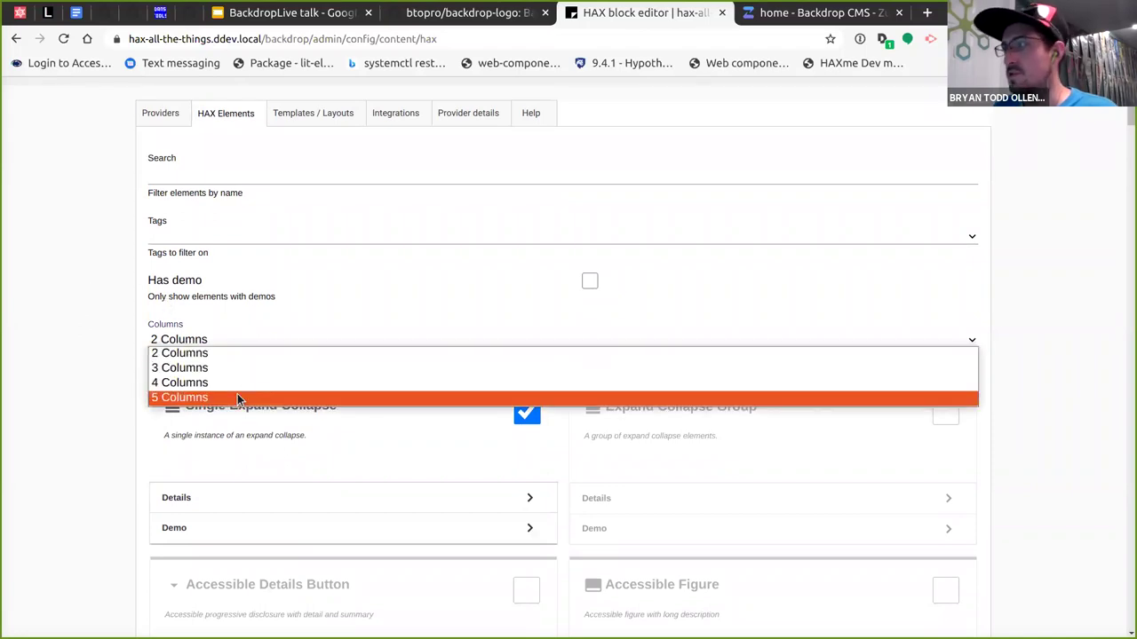
left_click(237, 396)
Disable the CMS Block, CMS Entity and CMS Token elements.
scroll(71, 379, "down", 5)
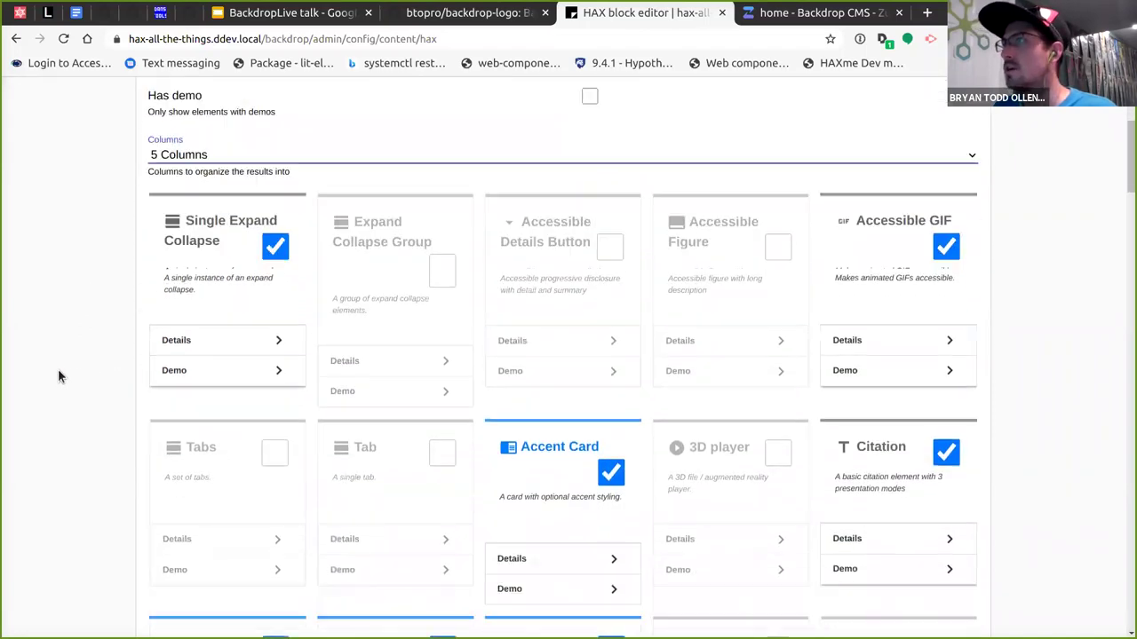
scroll(117, 372, "down", 5)
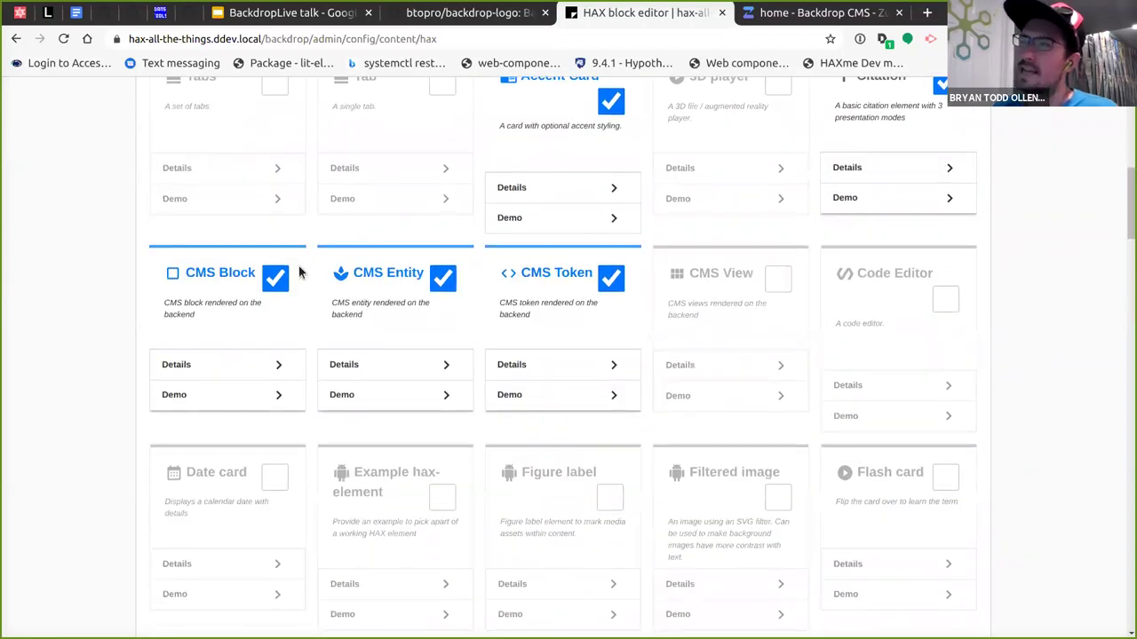
scroll(440, 364, "up", 2)
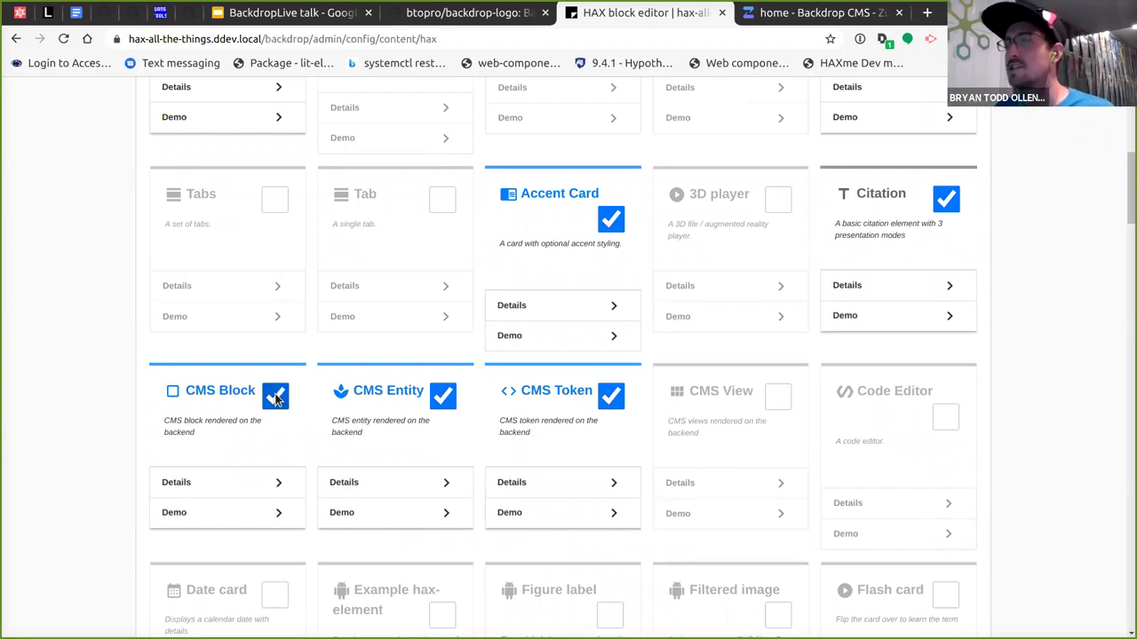
scroll(223, 356, "down", 1)
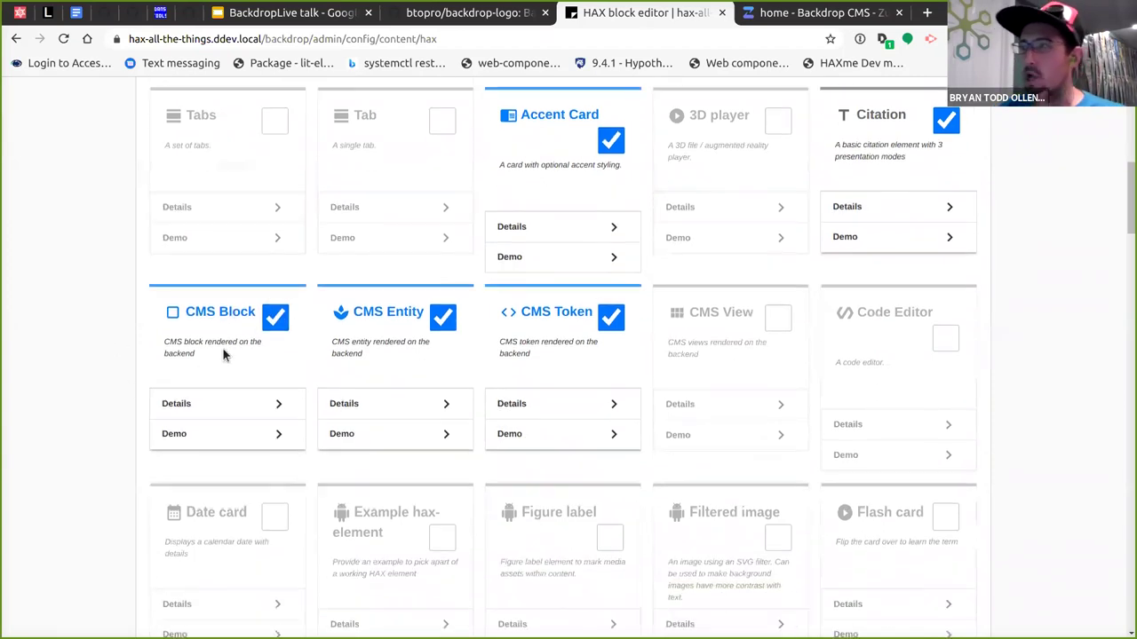
left_click(269, 318)
left_click(442, 317)
left_click(610, 317)
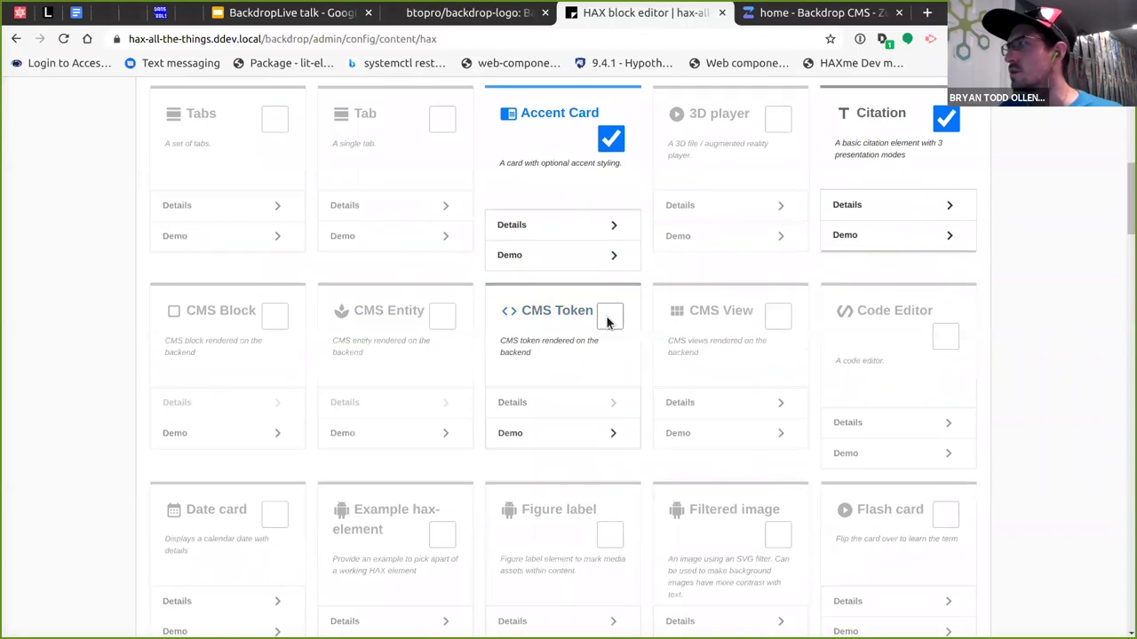
Enable the Date card, Image comparison and Hero image elements.
scroll(50, 336, "down", 1)
scroll(51, 334, "down", 3)
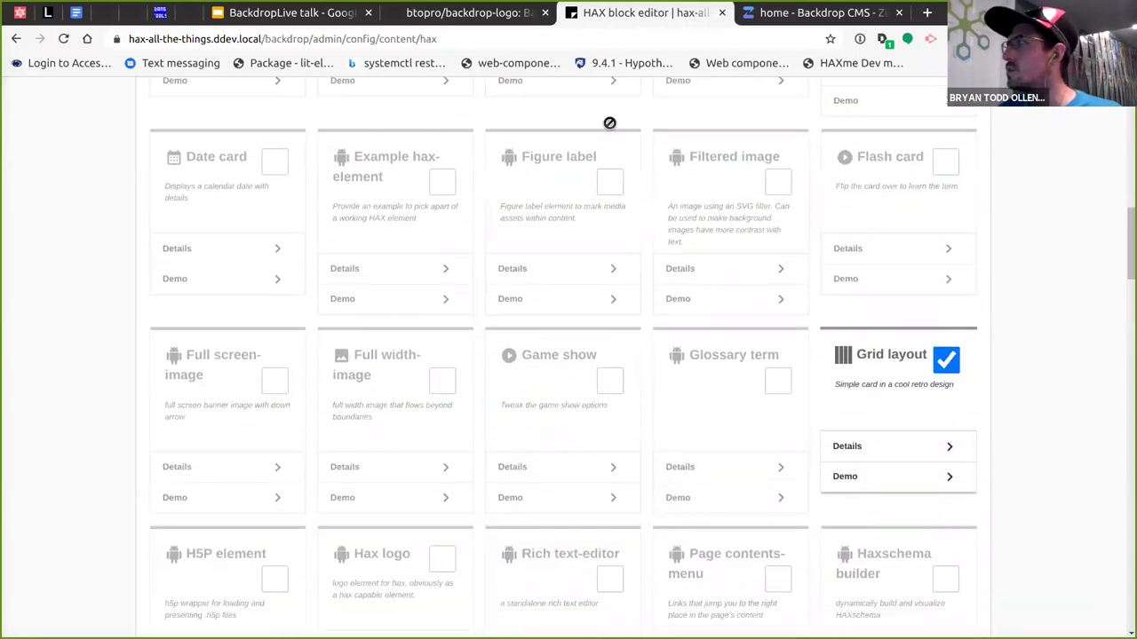
left_click(275, 162)
scroll(79, 226, "down", 2)
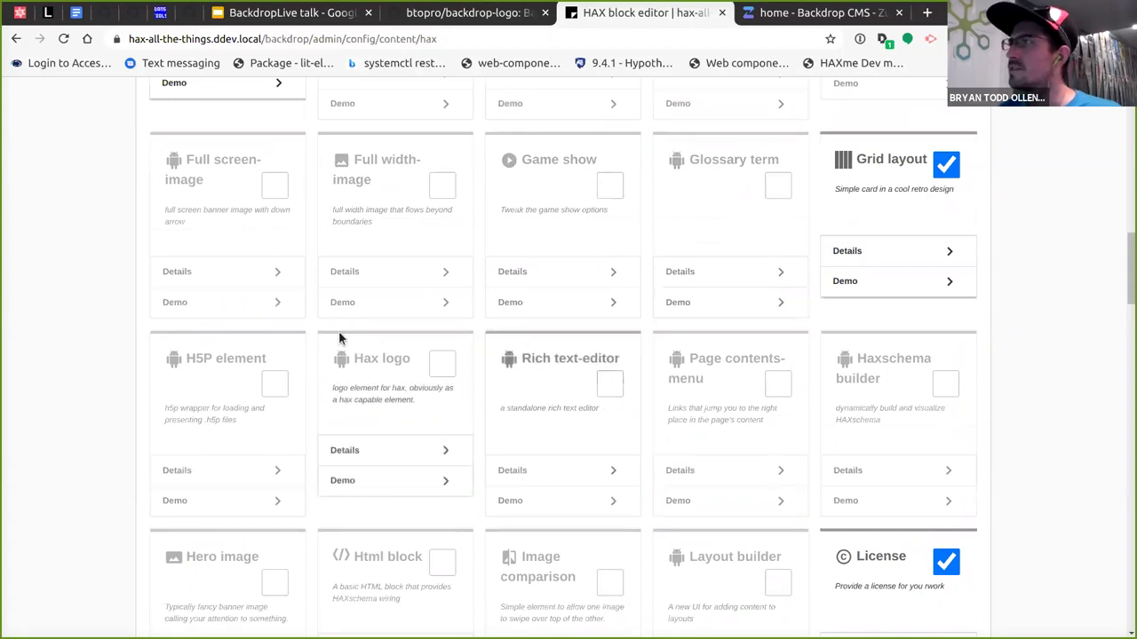
scroll(338, 335, "down", 2)
scroll(361, 331, "down", 4)
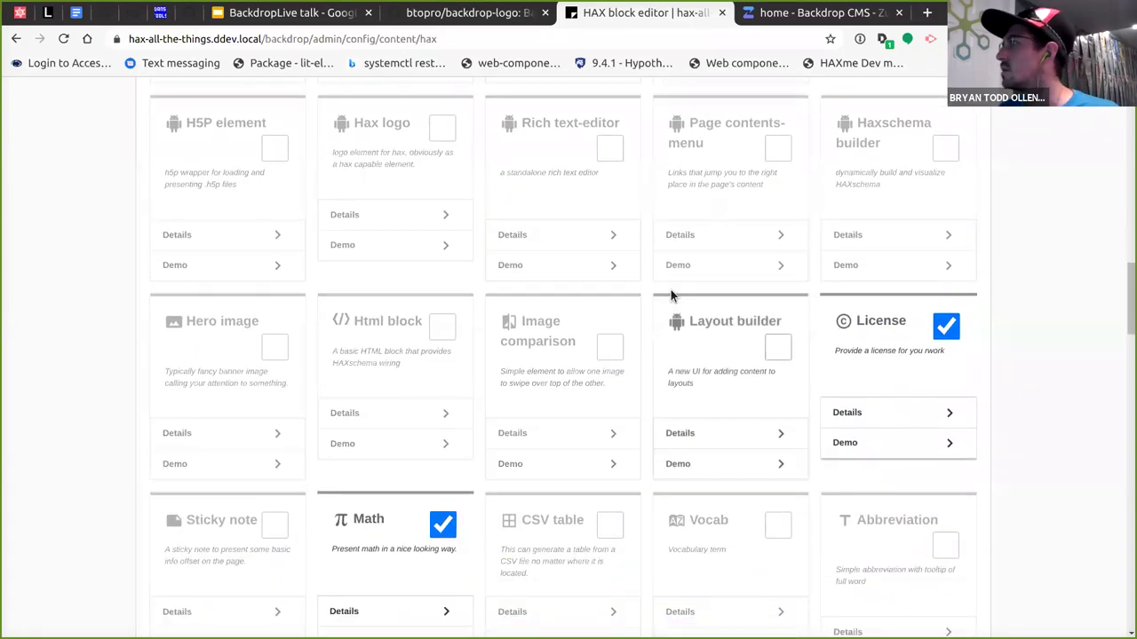
left_click(610, 151)
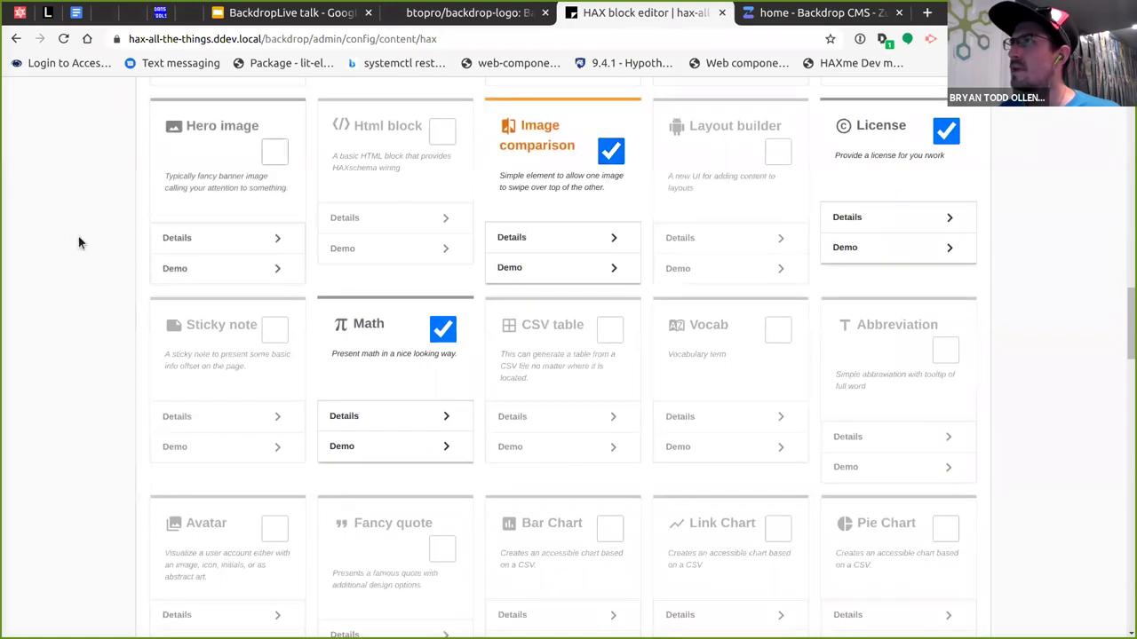
left_click(275, 151)
Enable the Sticky note, Vocab and Abbreviation elements.
scroll(39, 239, "up", 1)
scroll(260, 287, "down", 3)
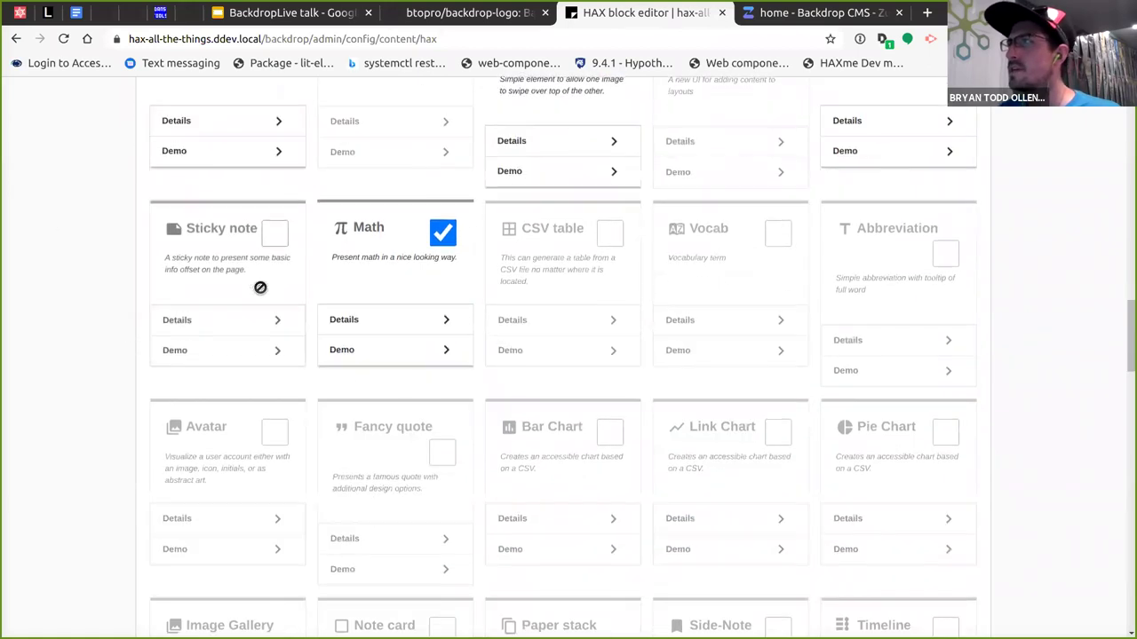
left_click(274, 232)
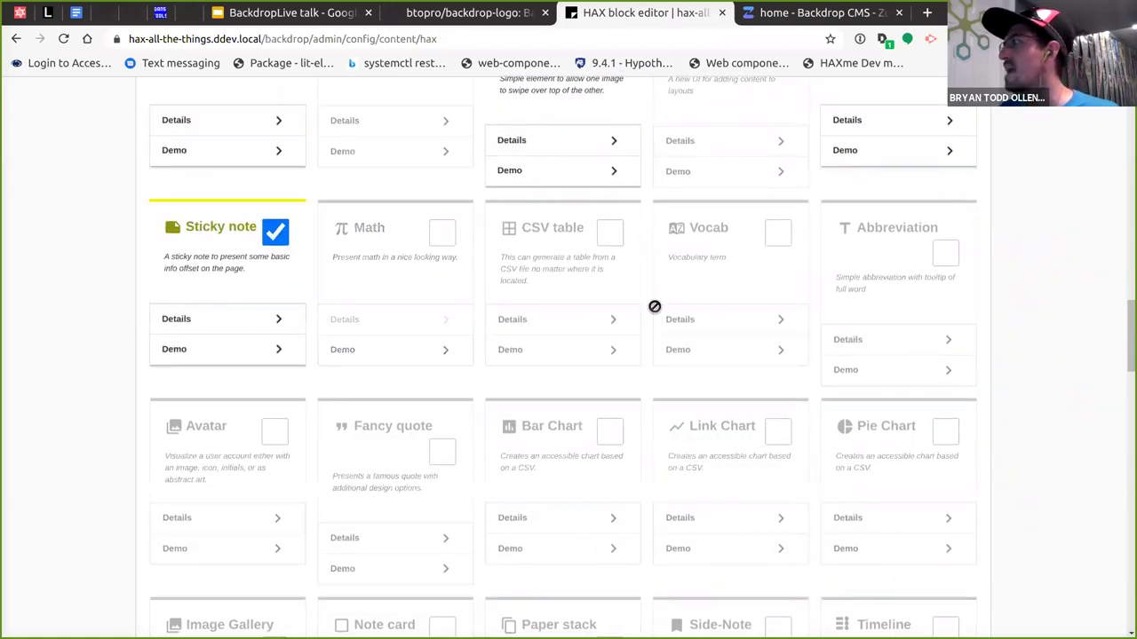
scroll(655, 306, "down", 1)
left_click(778, 156)
left_click(946, 175)
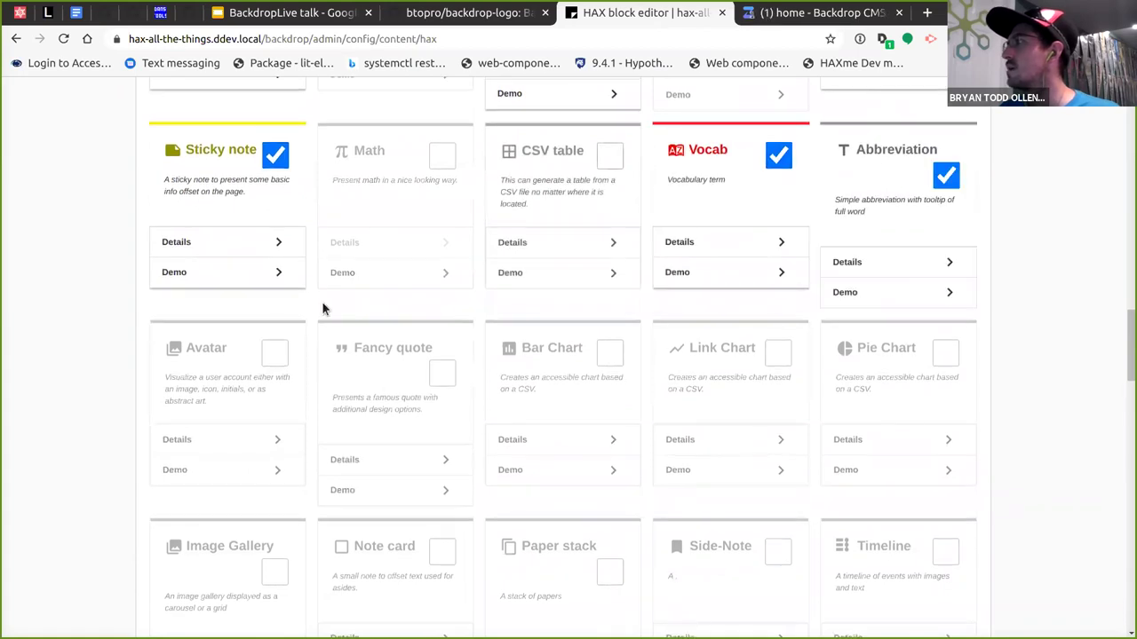
Tick 'Has demo' to show only elements that have demos.
scroll(622, 333, "up", 1)
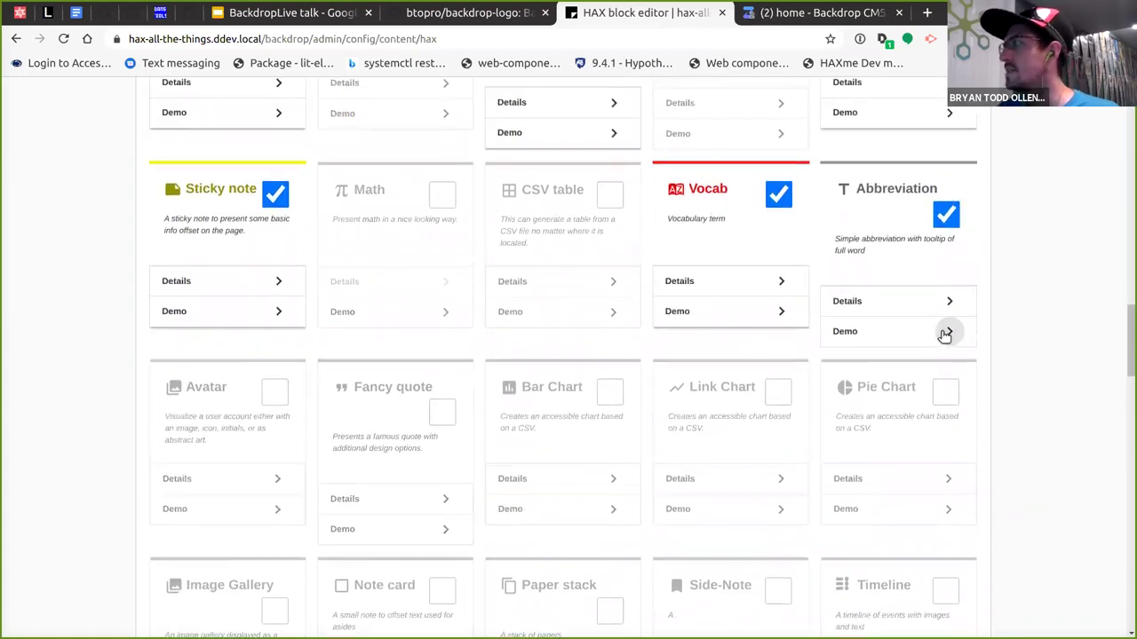
scroll(110, 373, "up", 4)
scroll(110, 367, "up", 15)
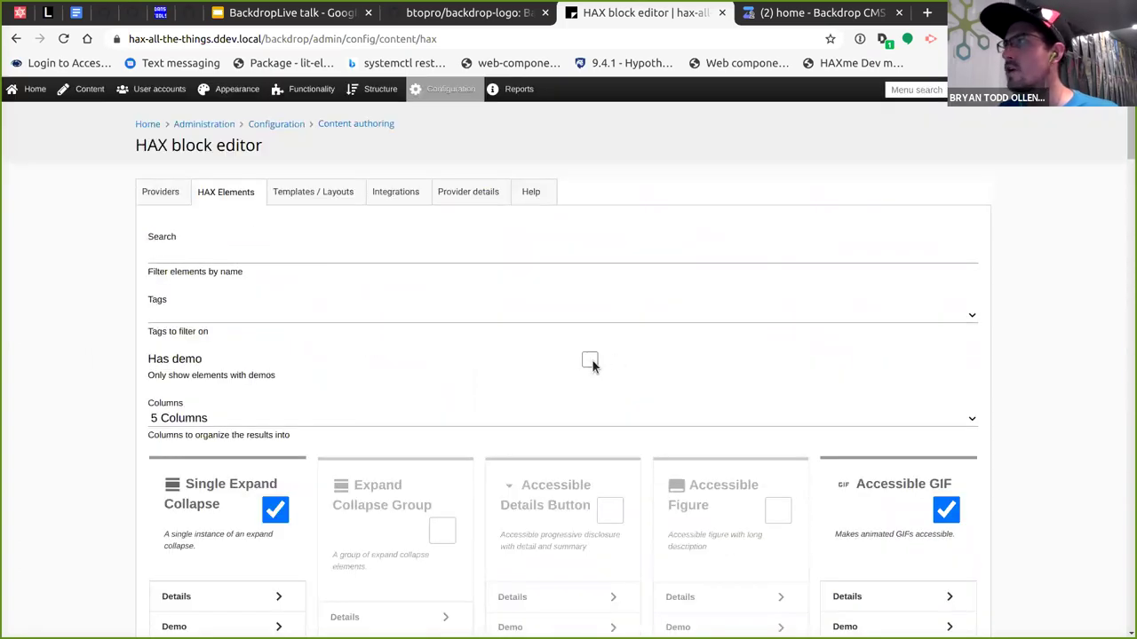
left_click(589, 361)
scroll(58, 351, "down", 4)
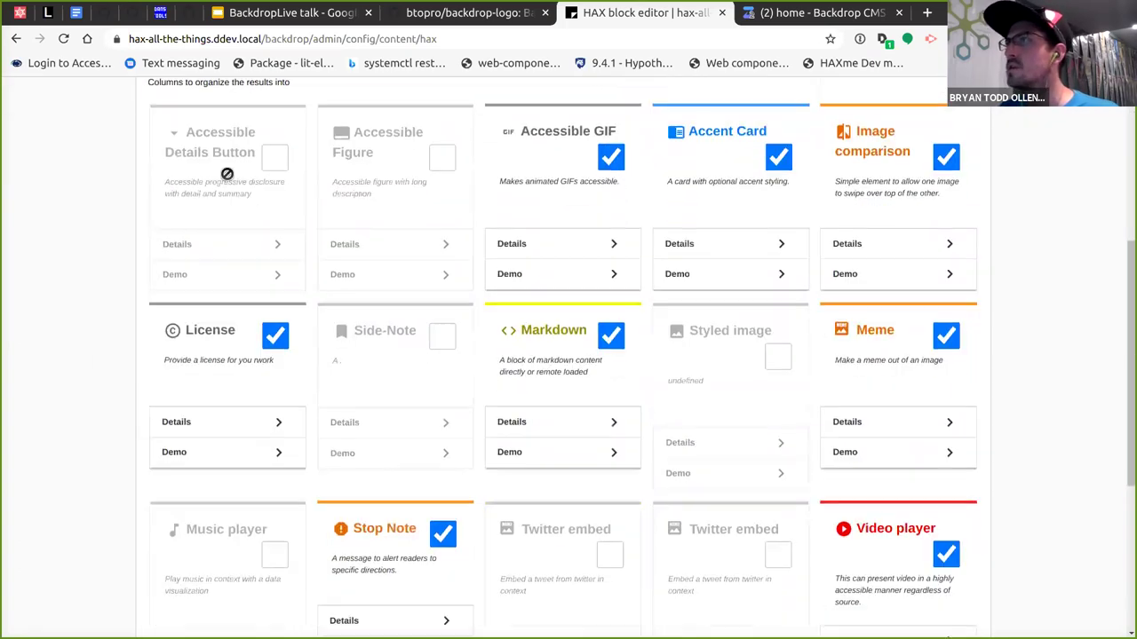
scroll(382, 287, "down", 1)
Enable the Side-Note element and preview its demo.
left_click(440, 259)
left_click(436, 376)
scroll(374, 425, "down", 1)
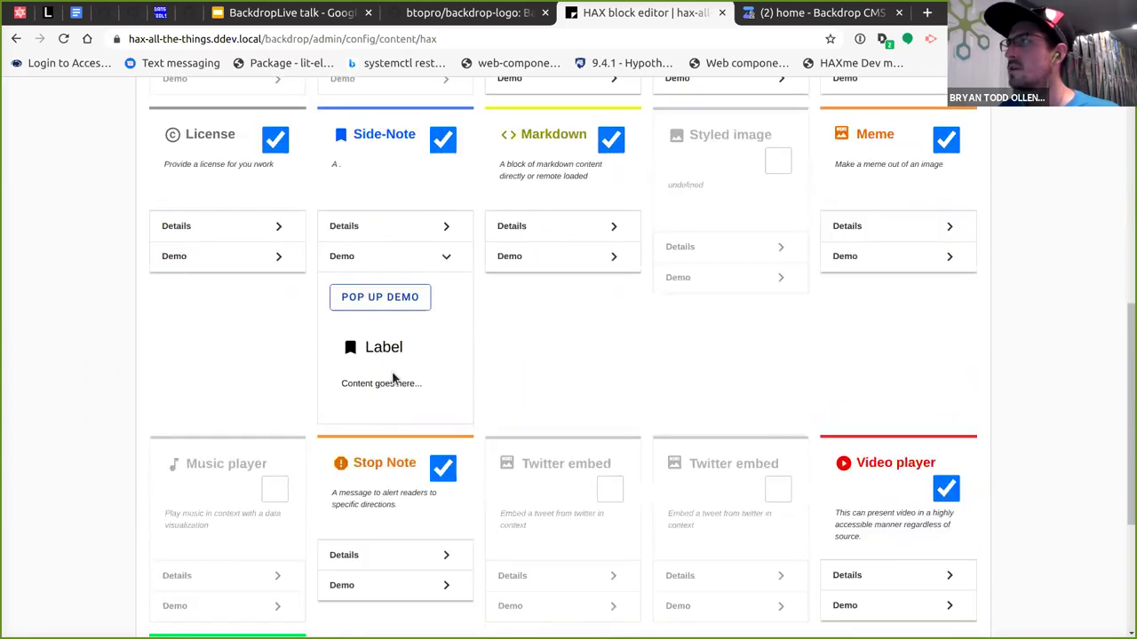
left_click(427, 265)
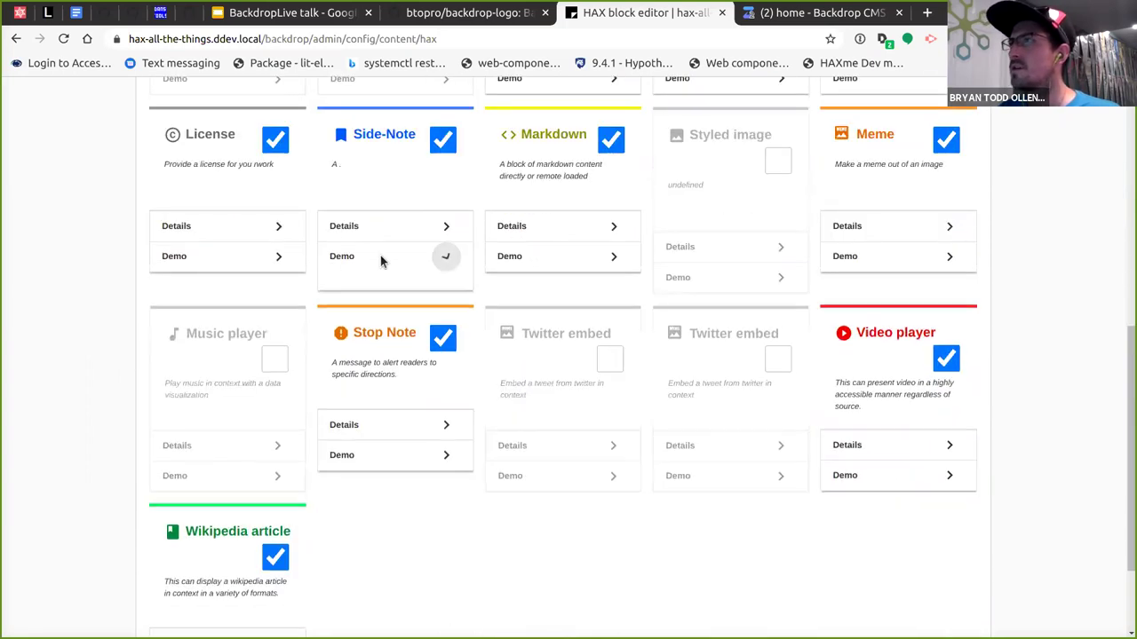
Preview the License and Meme element demos in popups.
left_click(278, 256)
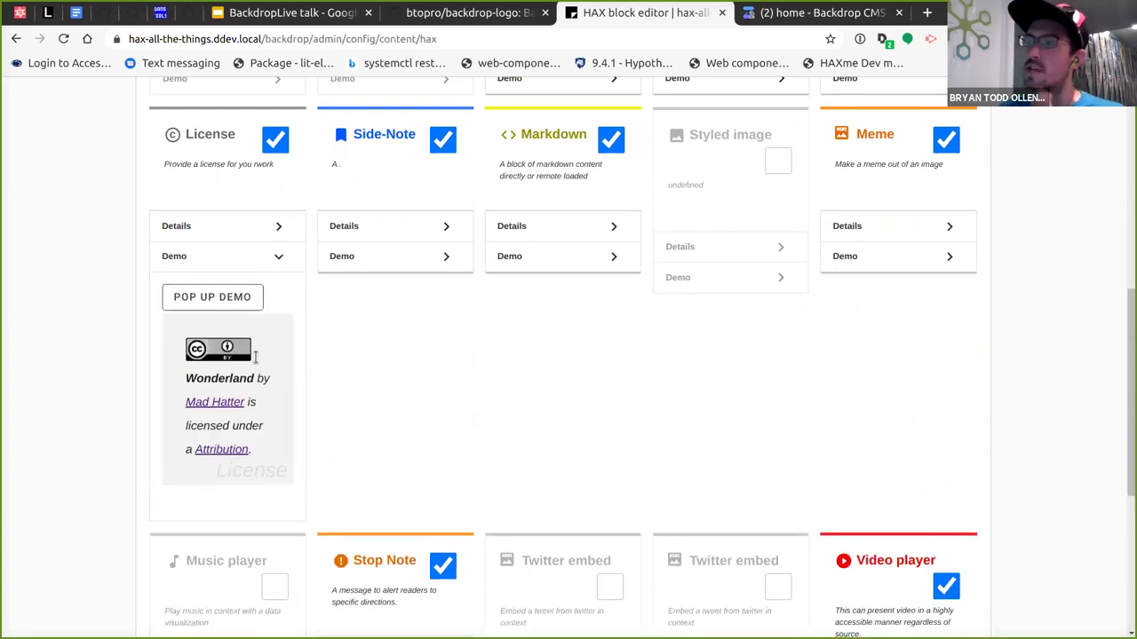
left_click(227, 298)
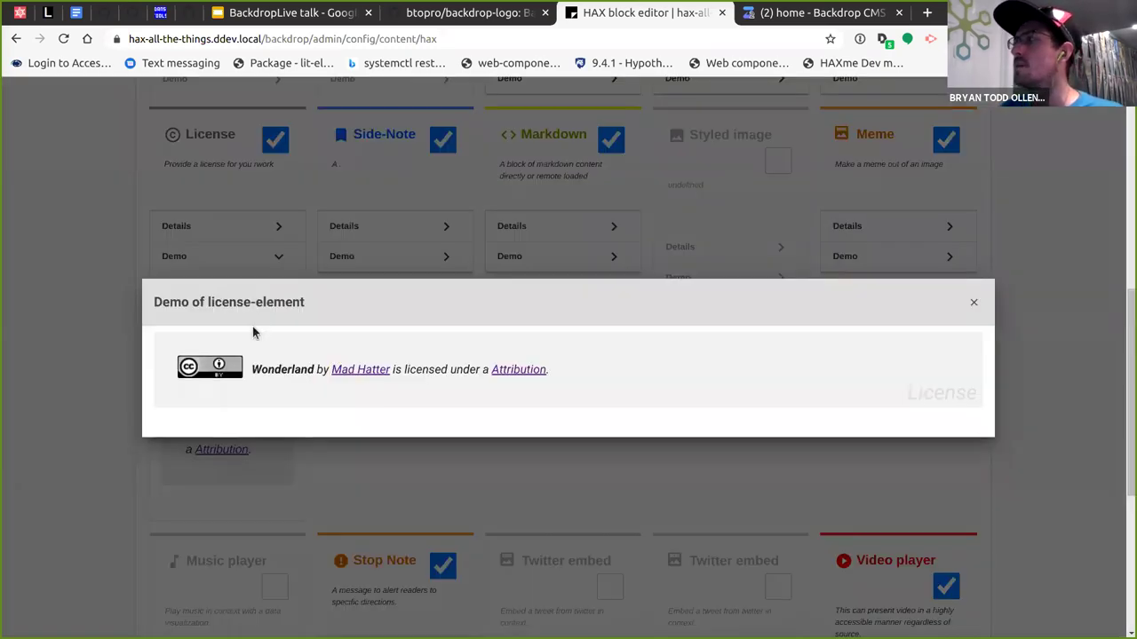
left_click(971, 303)
left_click(948, 257)
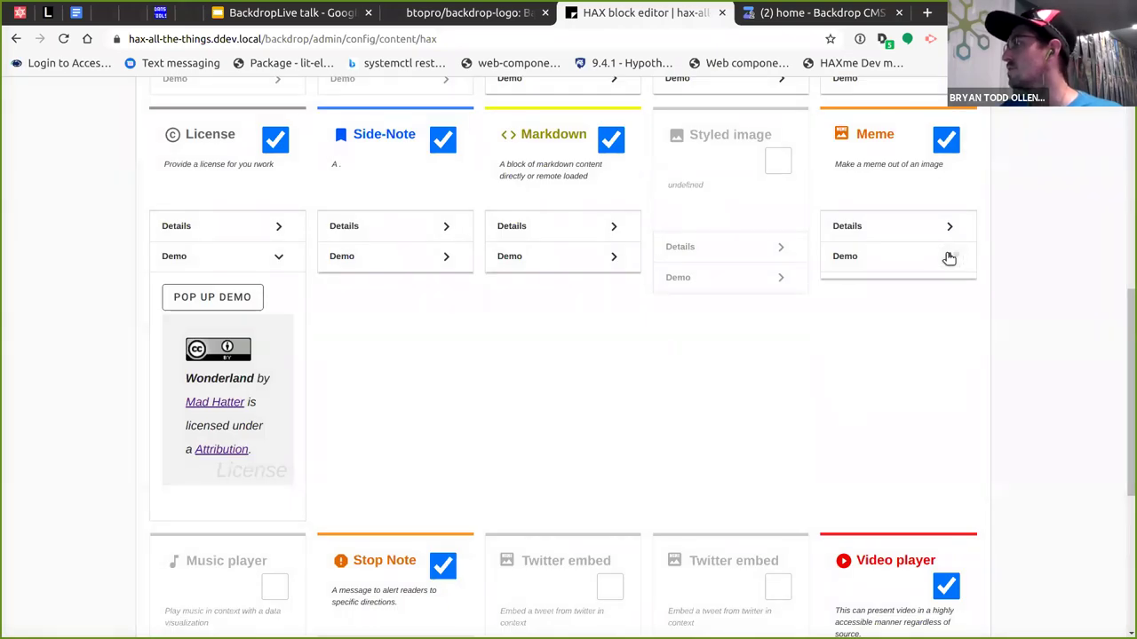
left_click(883, 300)
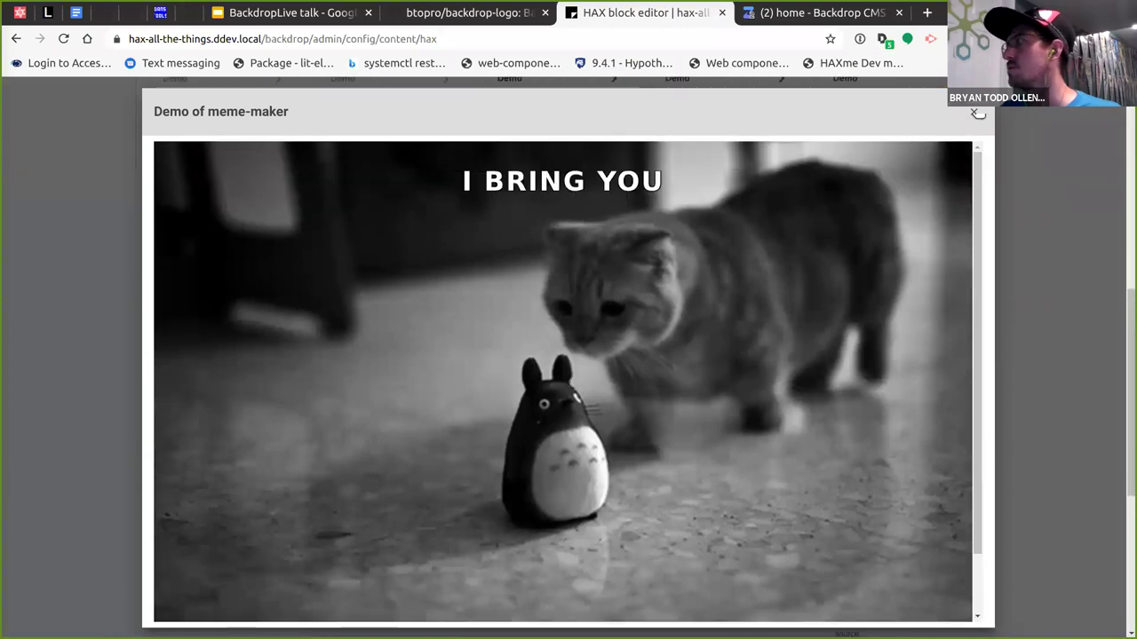
left_click(973, 111)
Enable the second Twitter embed and Music player elements and save the configuration.
scroll(129, 322, "down", 5)
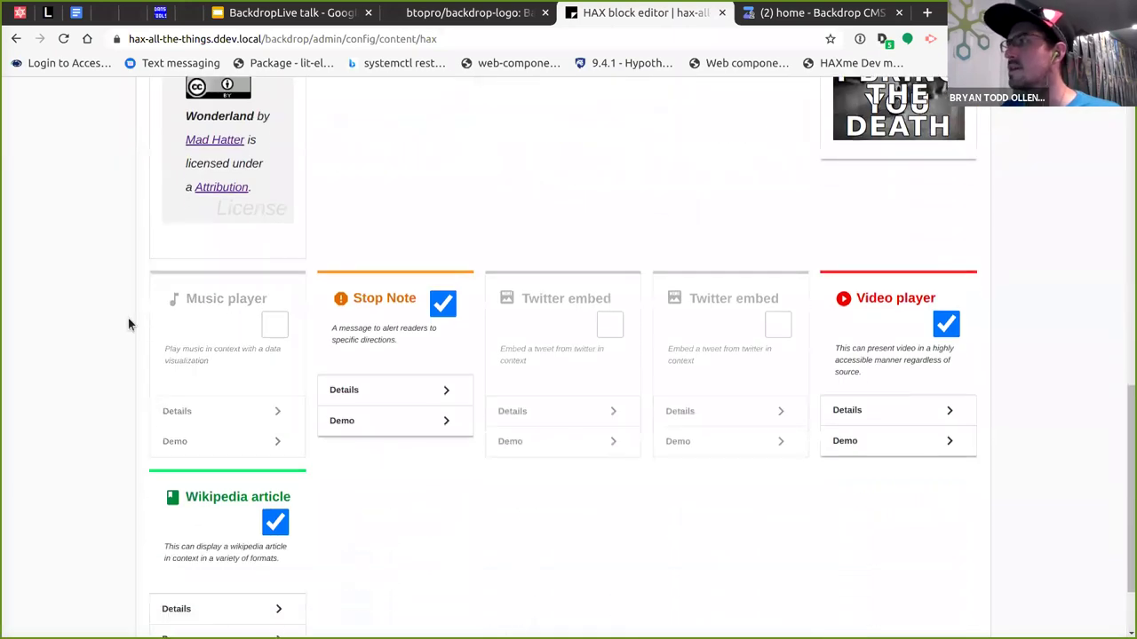
left_click(759, 279)
left_click(247, 278)
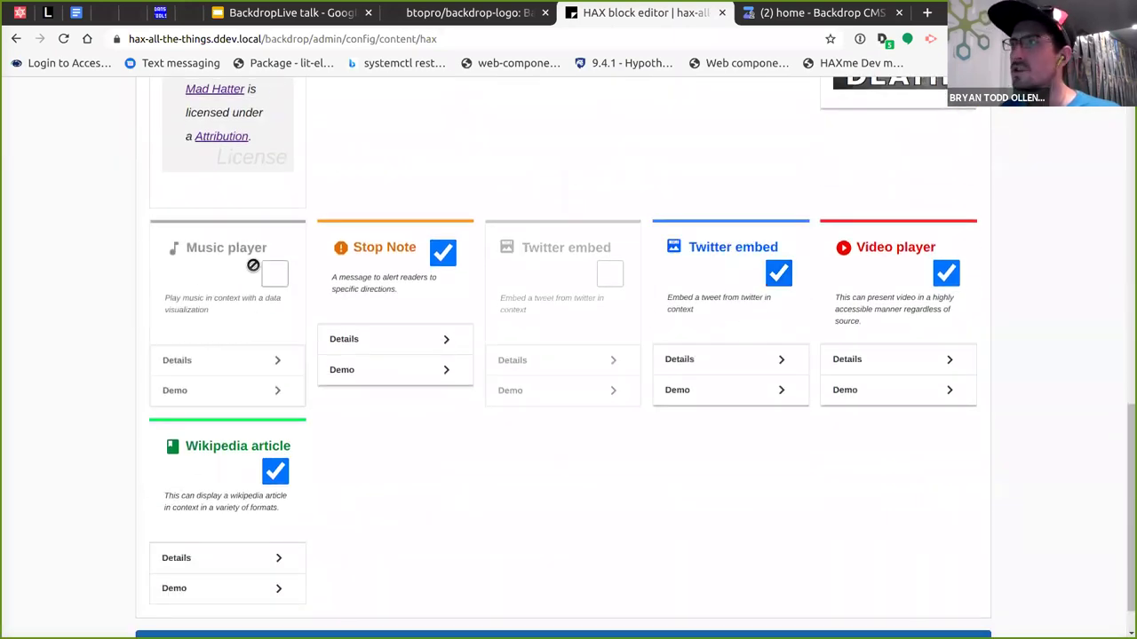
scroll(399, 518, "down", 1)
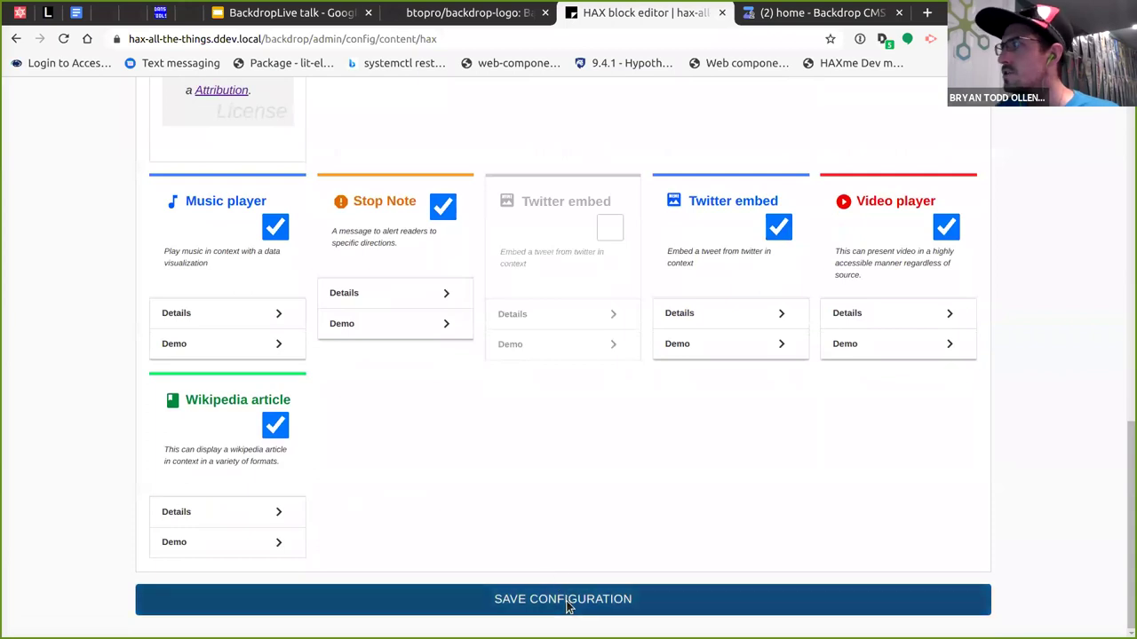
left_click(567, 604)
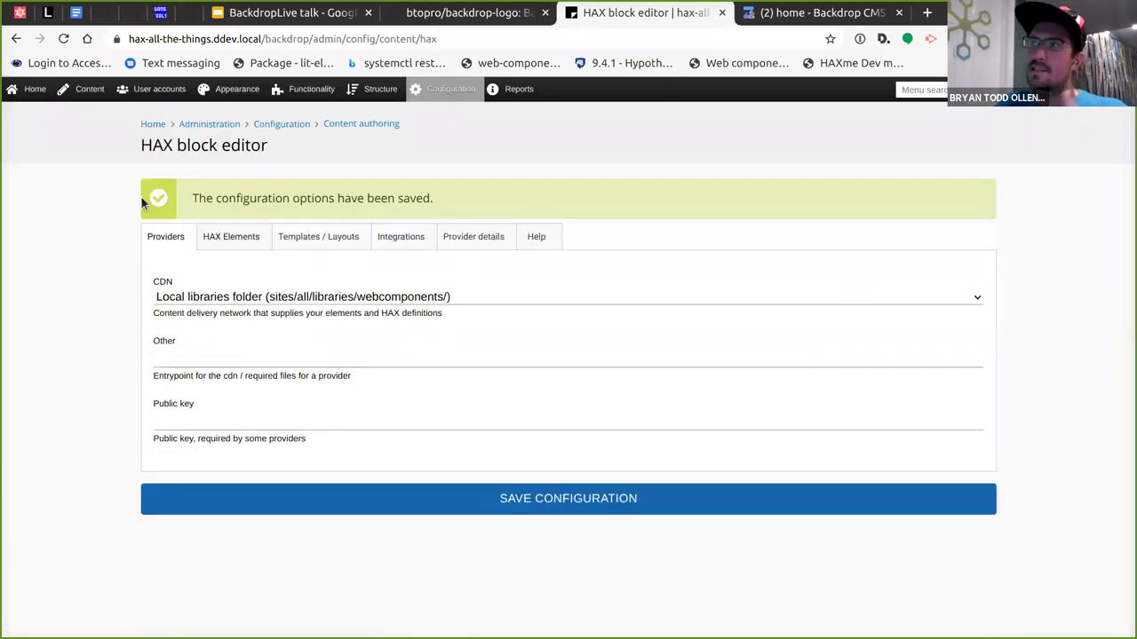
Review the YouTube API key on the Integrations tab, then return to the site home page.
left_click(390, 235)
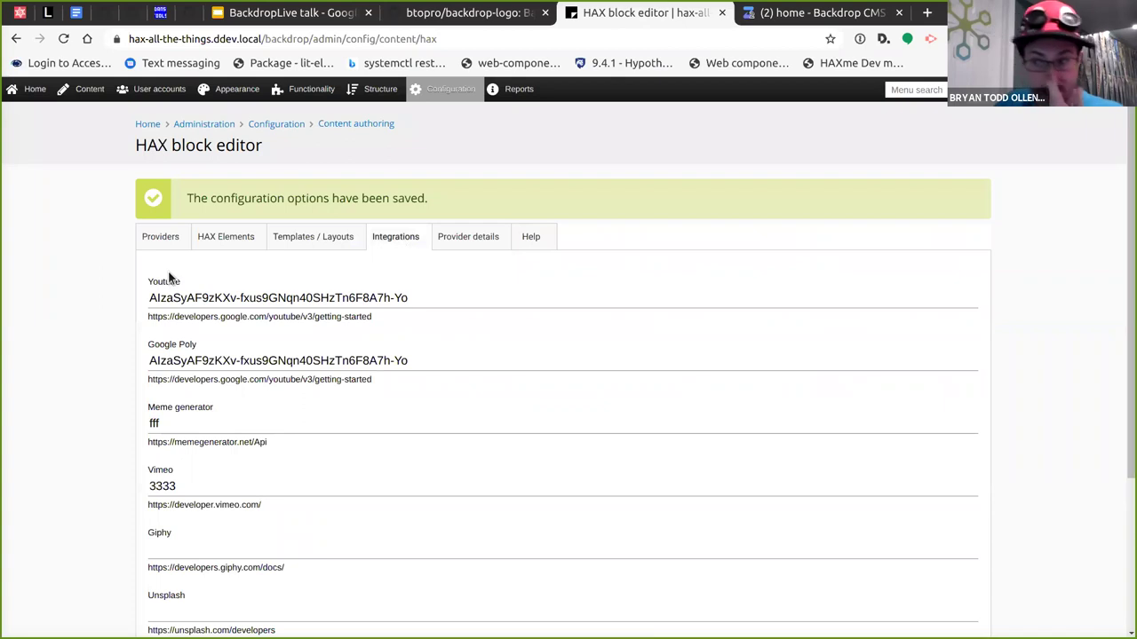
scroll(312, 342, "down", 2)
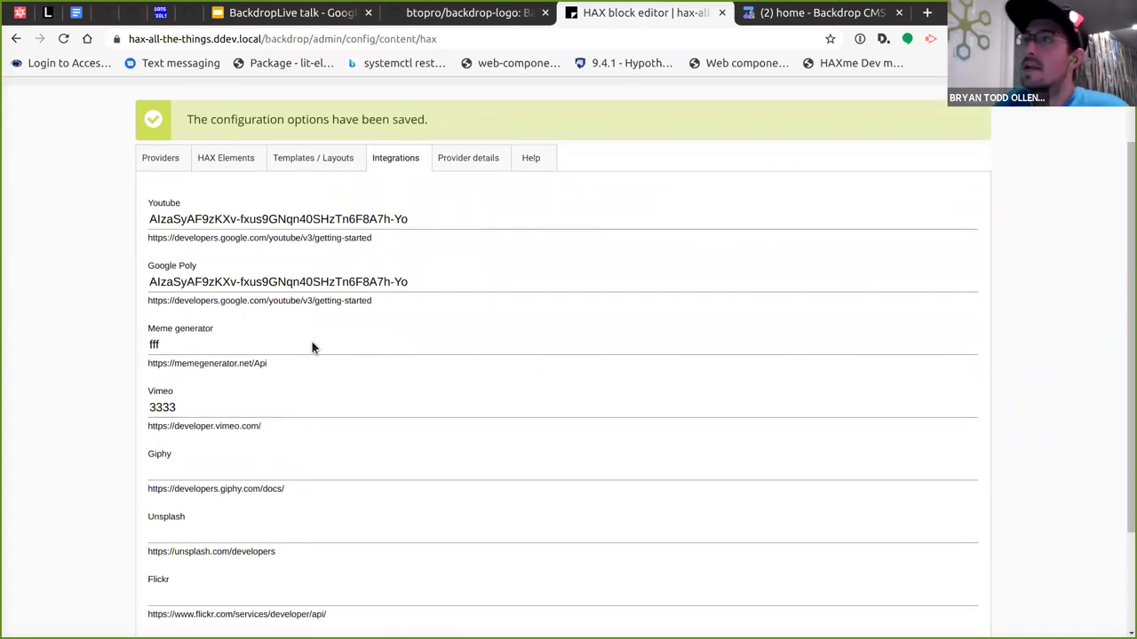
triple_click(284, 219)
left_click(99, 234)
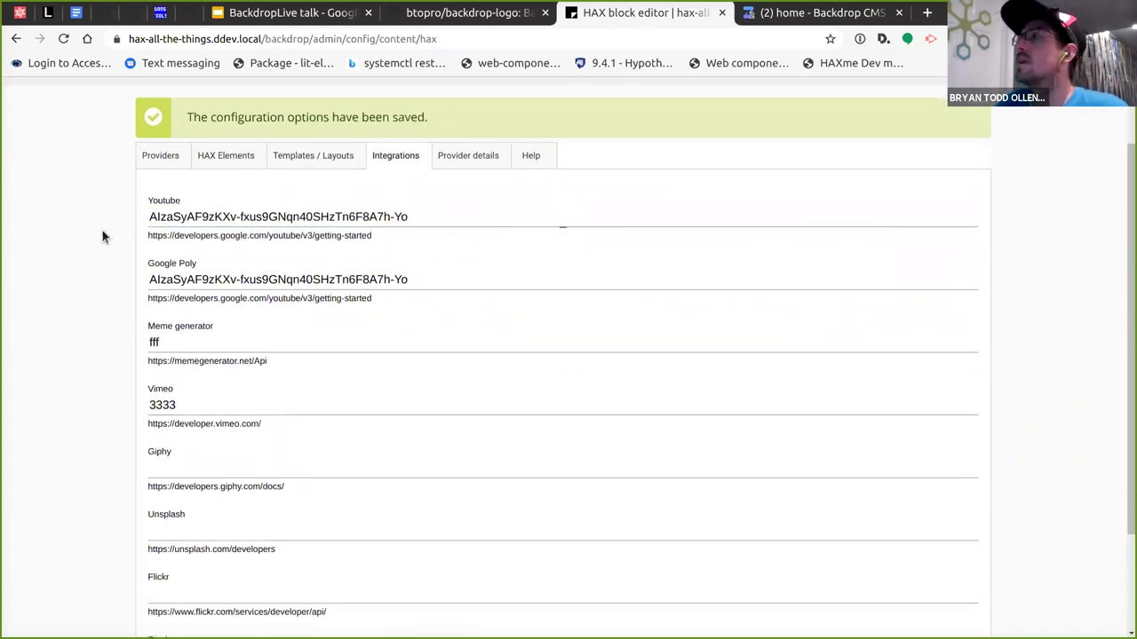
scroll(60, 198, "down", 2)
scroll(60, 195, "down", 1)
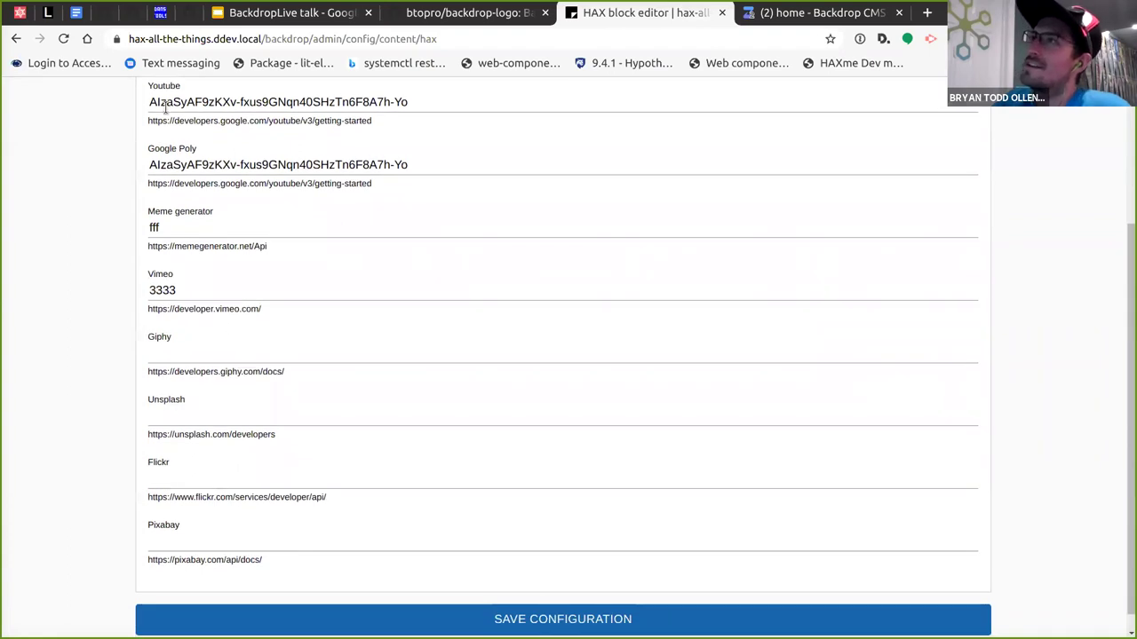
triple_click(373, 103)
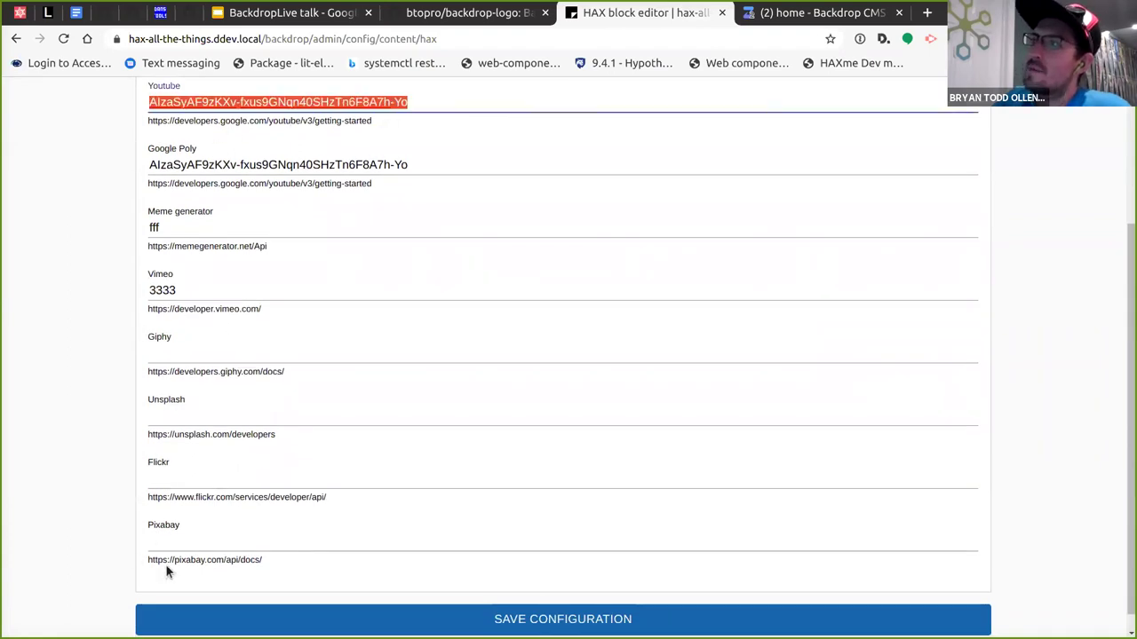
left_click(86, 504)
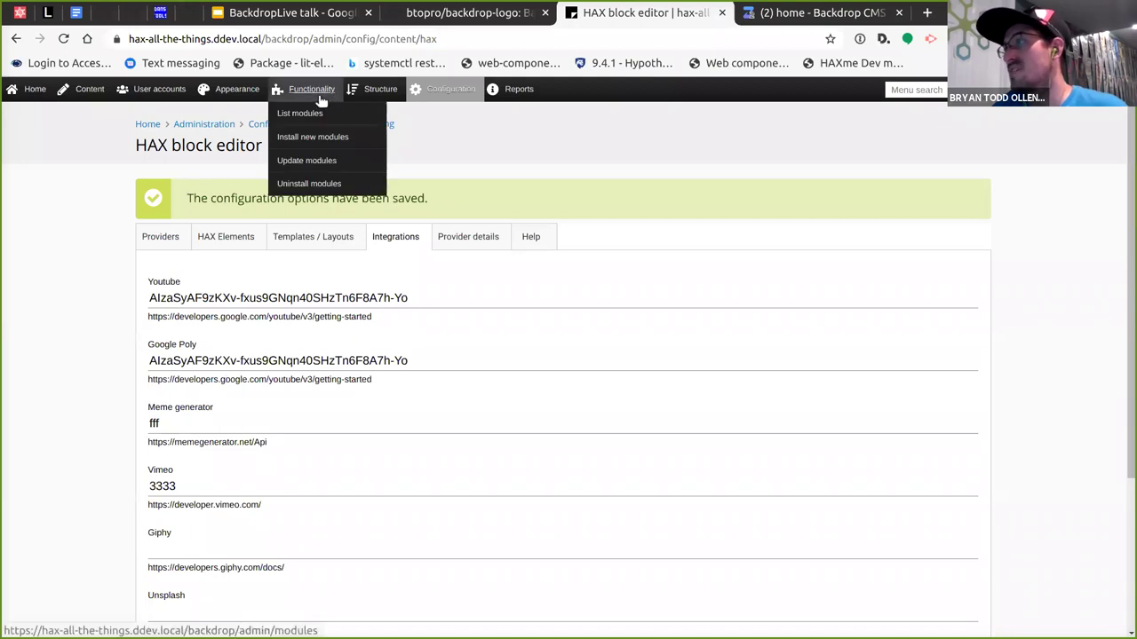
left_click(142, 124)
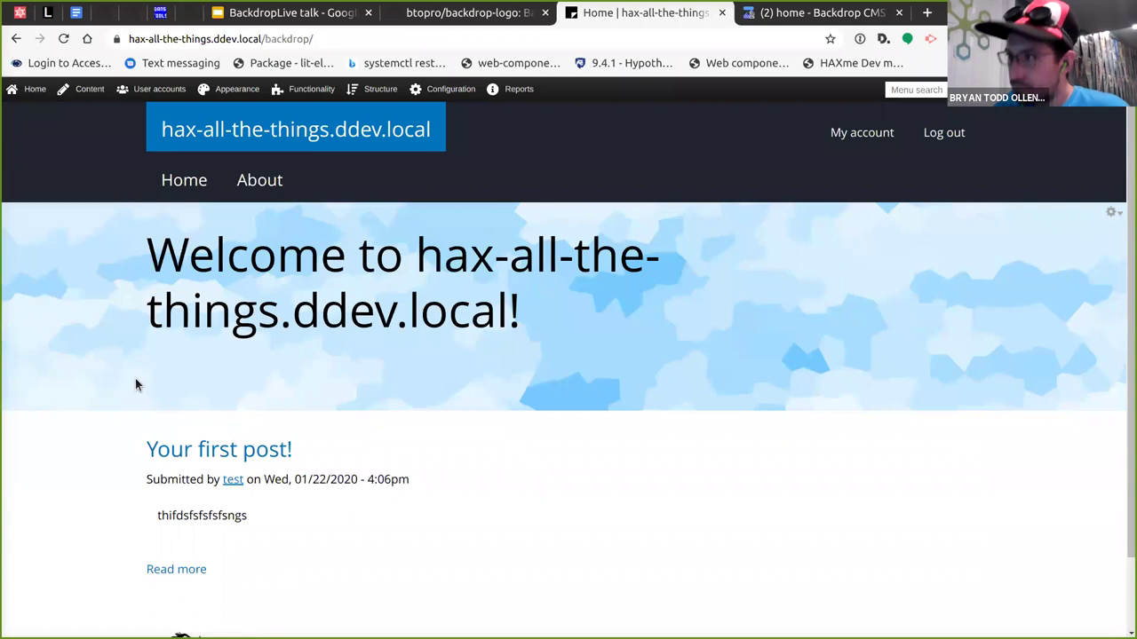
Open 'Your first post!' in the HAX block editor.
scroll(137, 383, "down", 1)
left_click(177, 371)
scroll(82, 354, "down", 1)
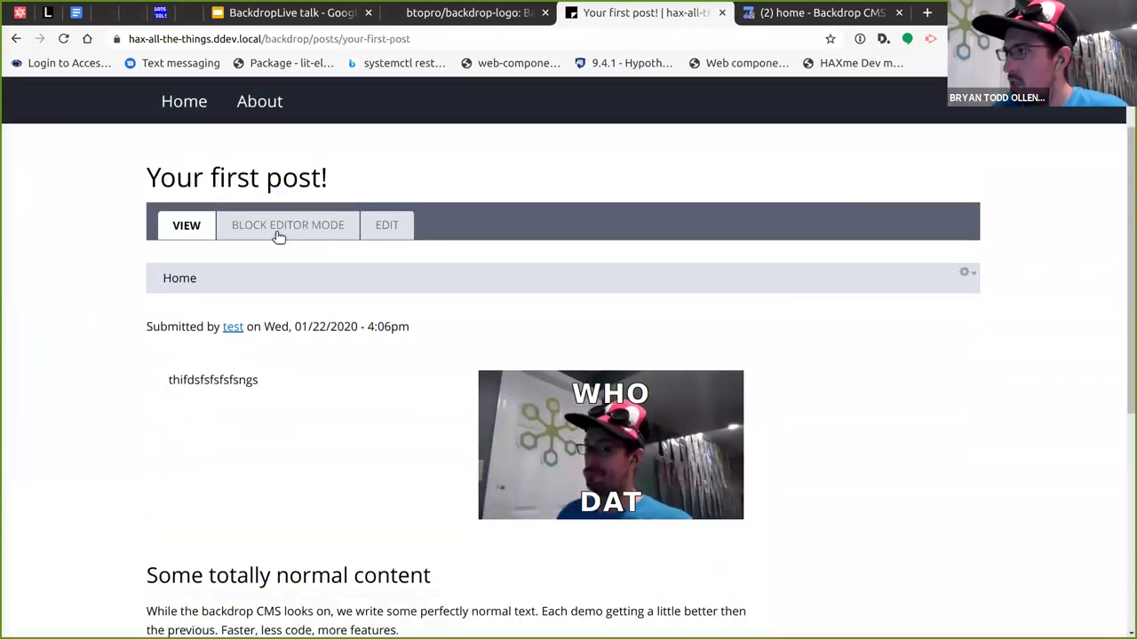
left_click(307, 223)
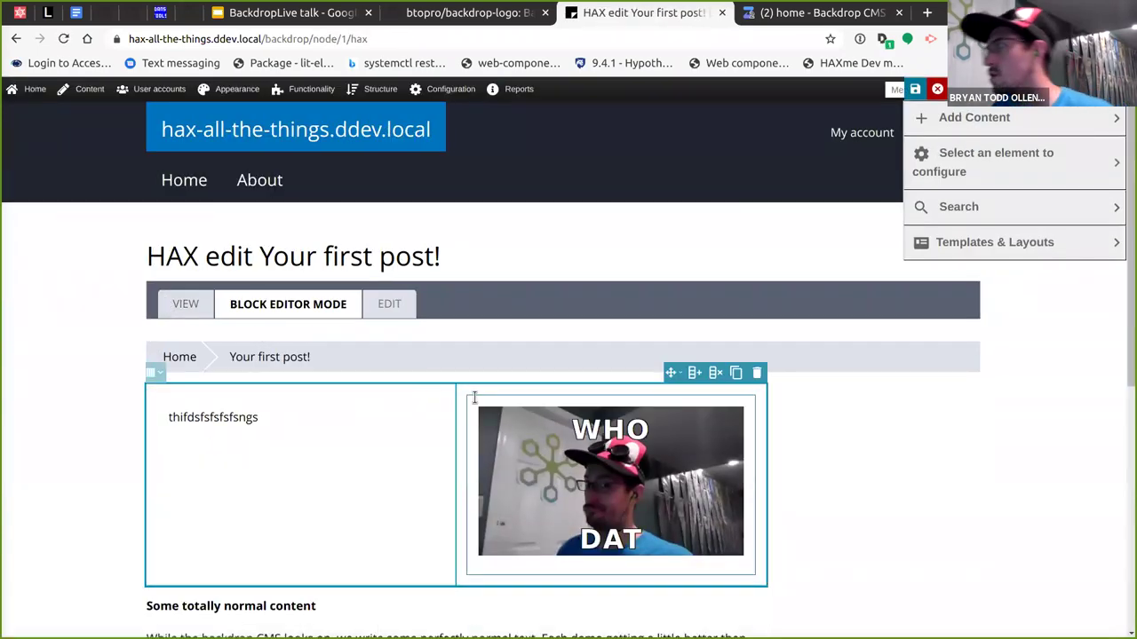
scroll(836, 367, "down", 3)
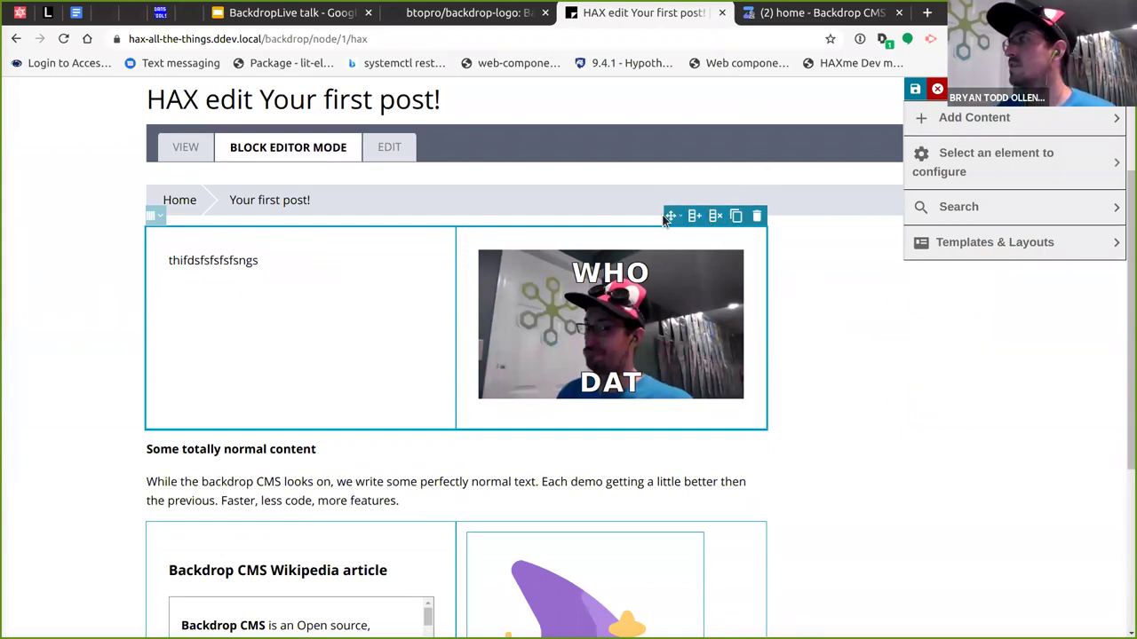
Drag the body paragraph into the grid's left column, add a third column, and view the source.
left_click(453, 489)
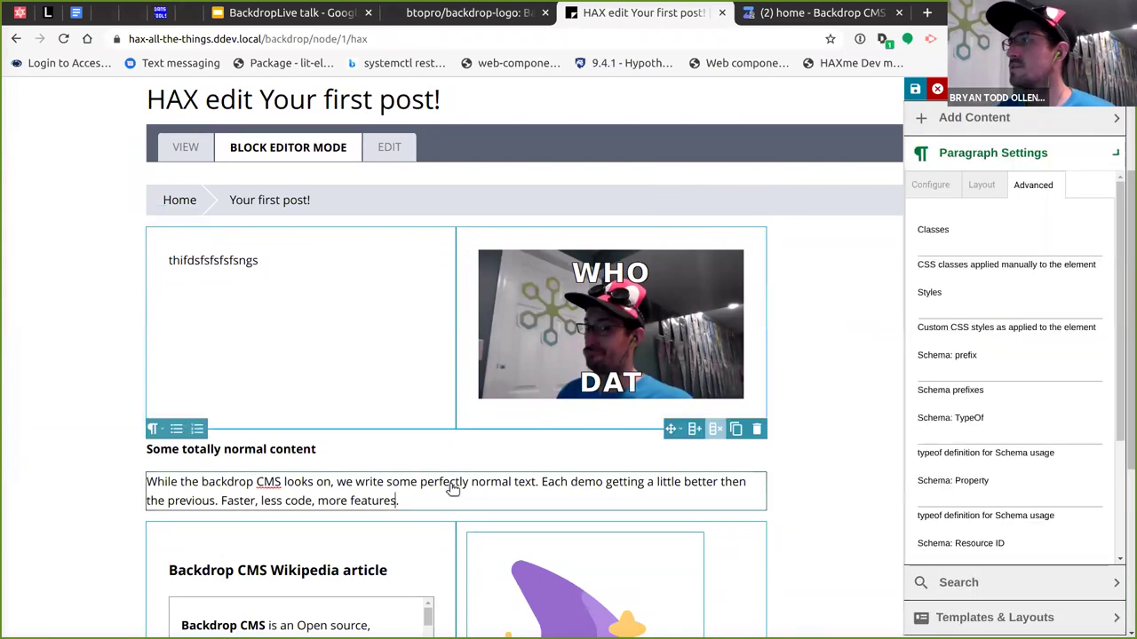
left_click_drag(671, 459, 313, 369)
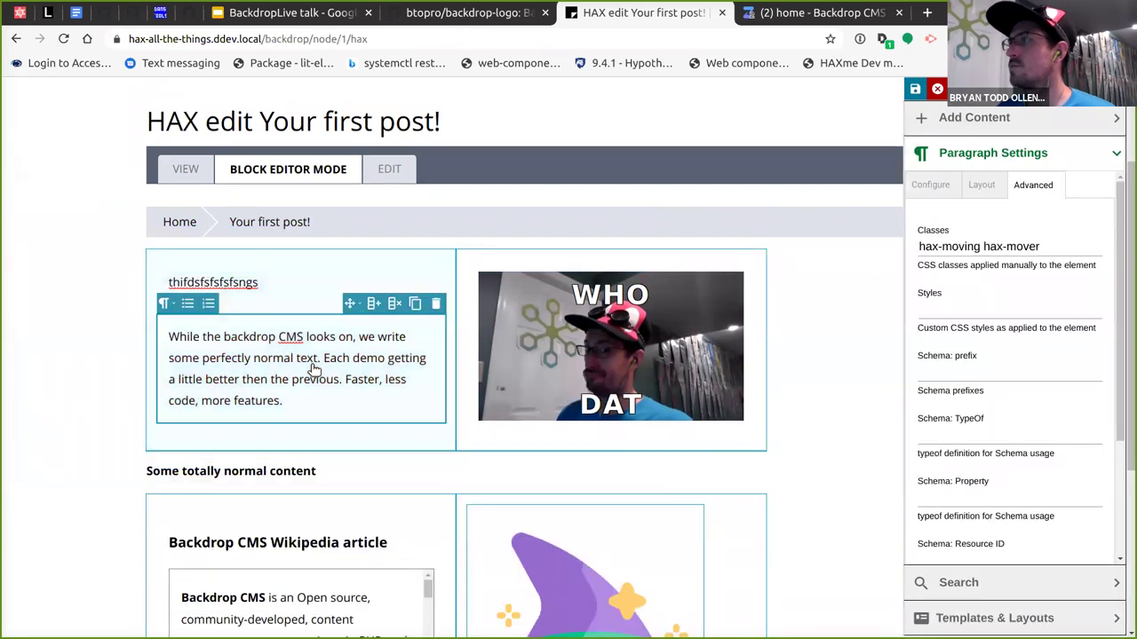
left_click(449, 273)
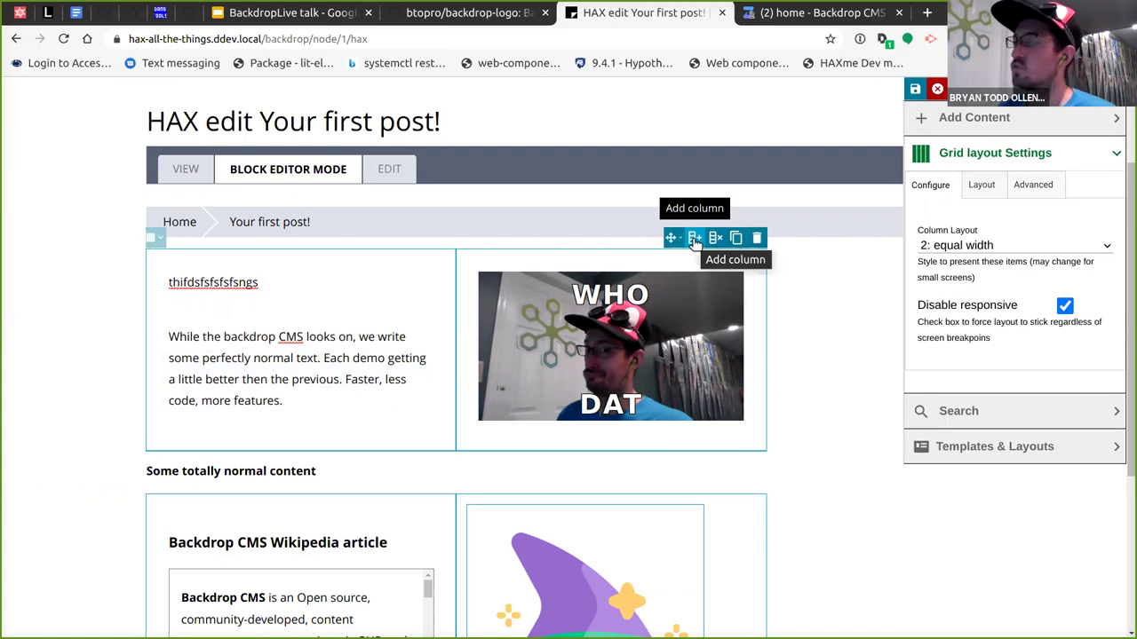
left_click(695, 238)
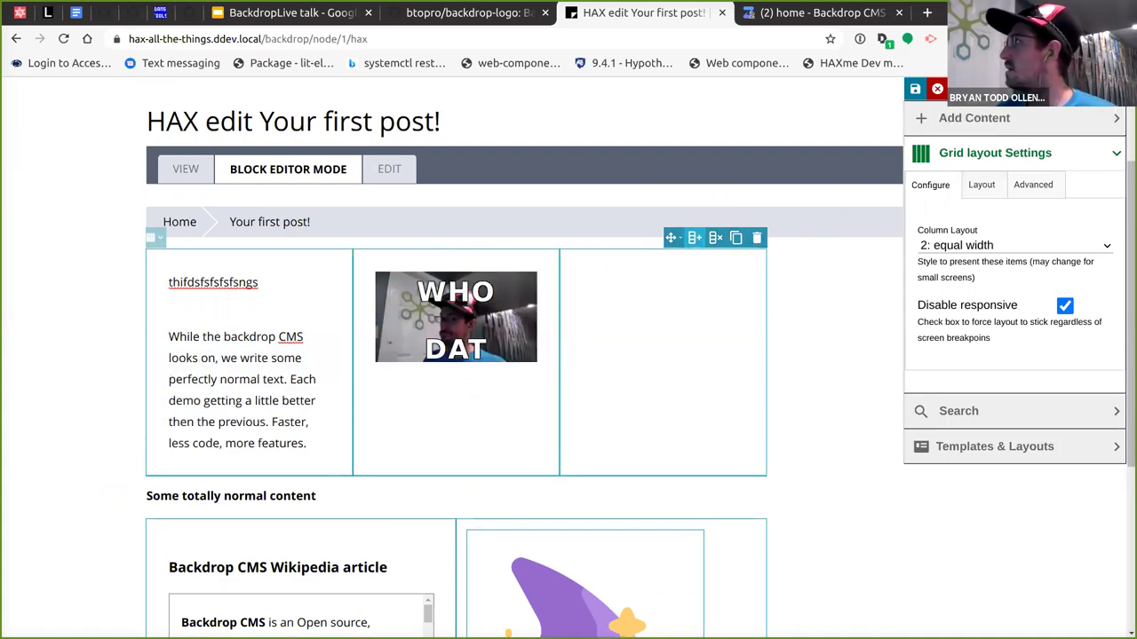
left_click(1071, 96)
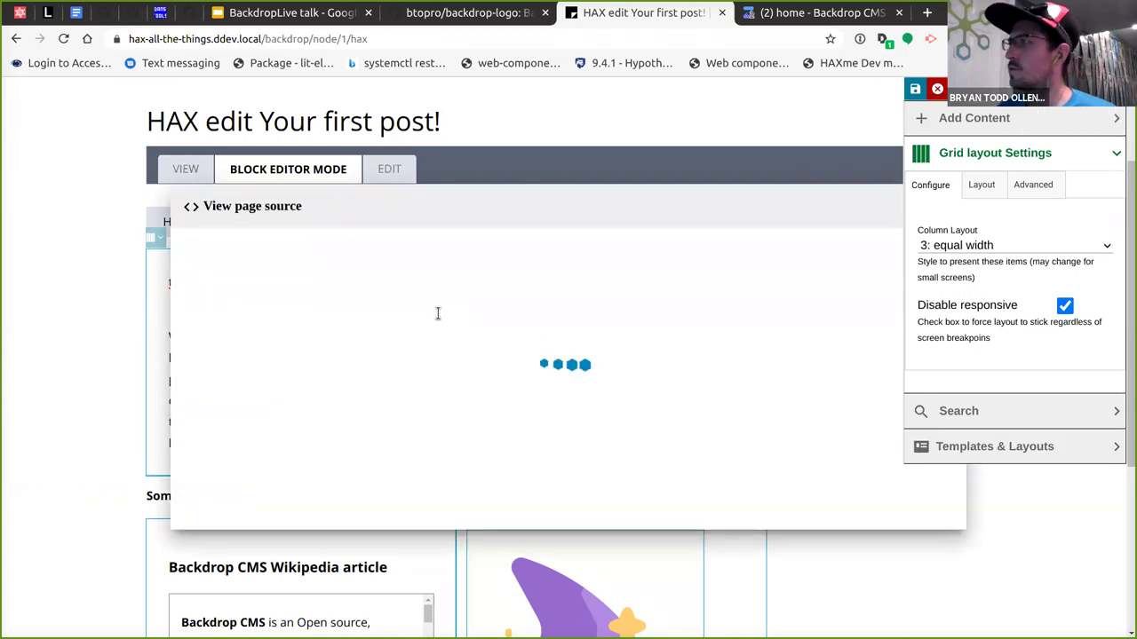
Highlight the grid-plate tags, empty paragraphs and heading in the source, then close the source view.
double_click(302, 282)
left_click(264, 281)
double_click(255, 282)
left_click(316, 282)
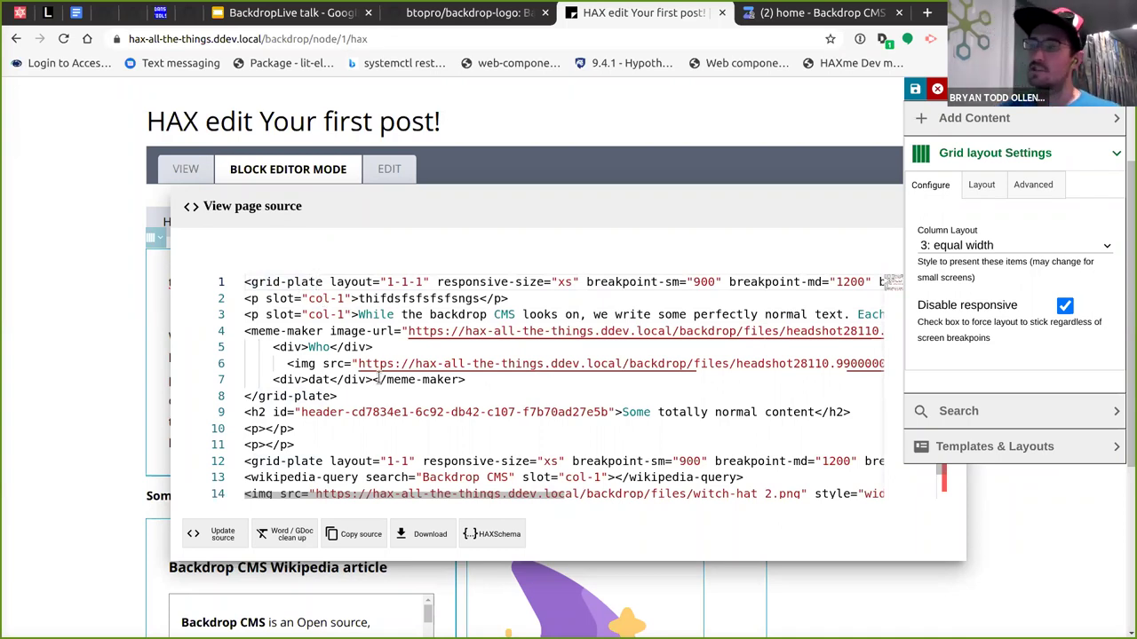
left_click(387, 432)
left_click(361, 441)
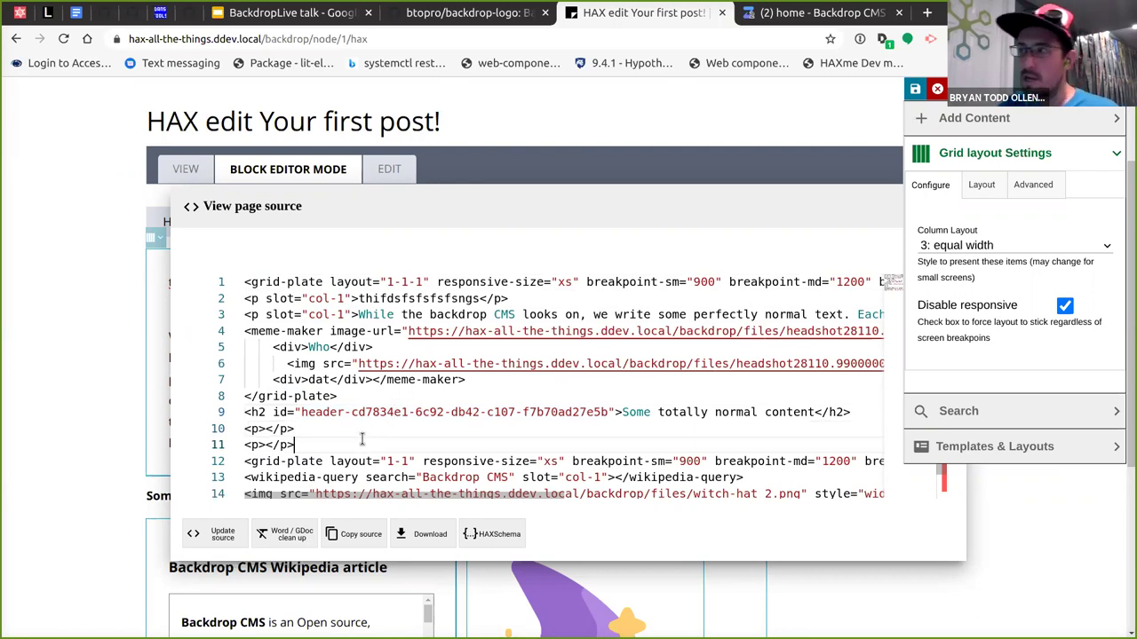
double_click(318, 464)
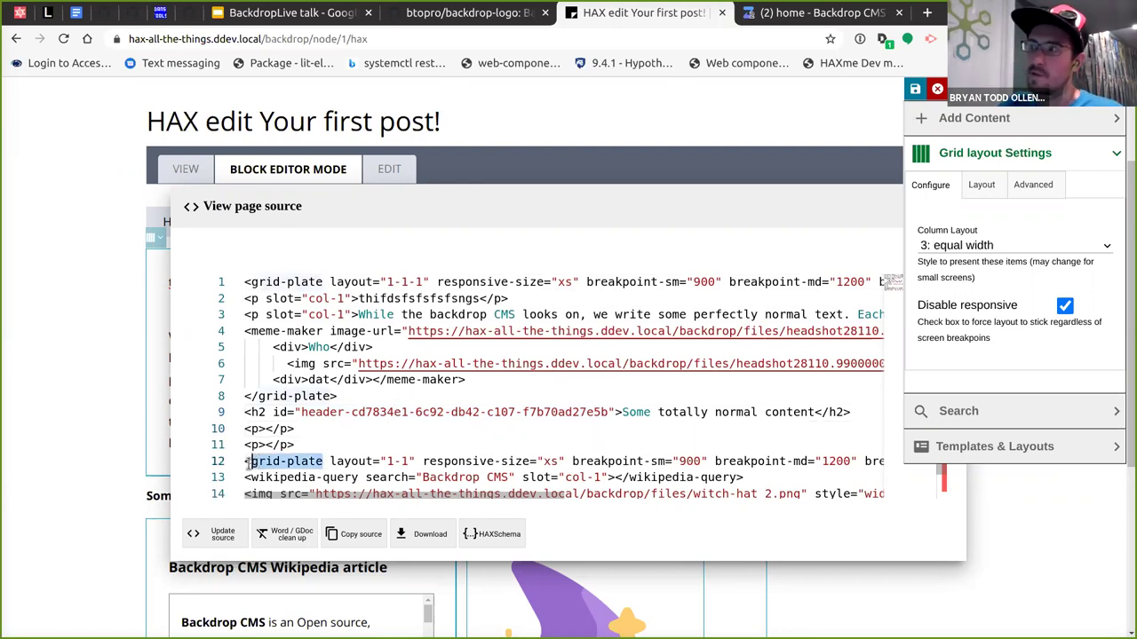
left_click(343, 420)
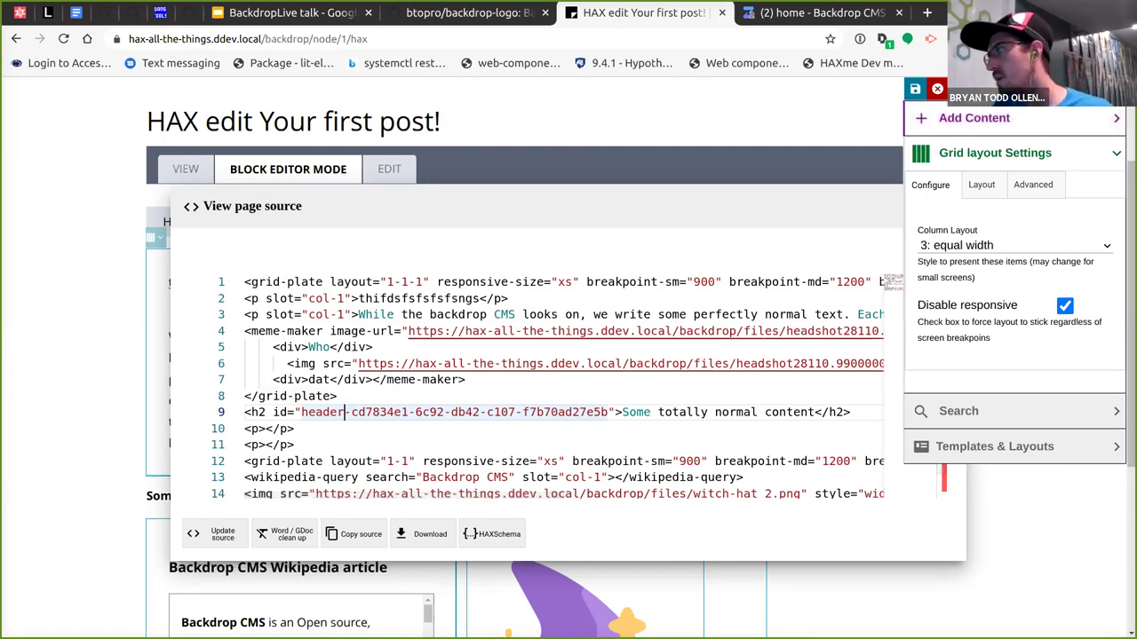
left_click(906, 184)
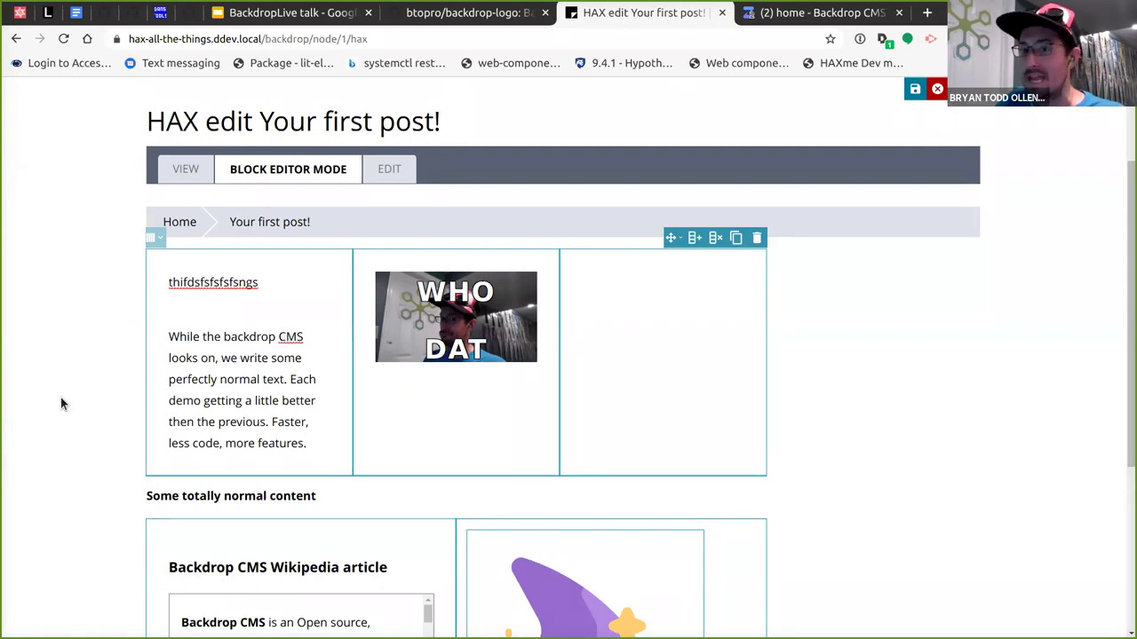
Make 'Some totally normal content' an H3 content heading and duplicate it.
scroll(287, 426, "down", 2)
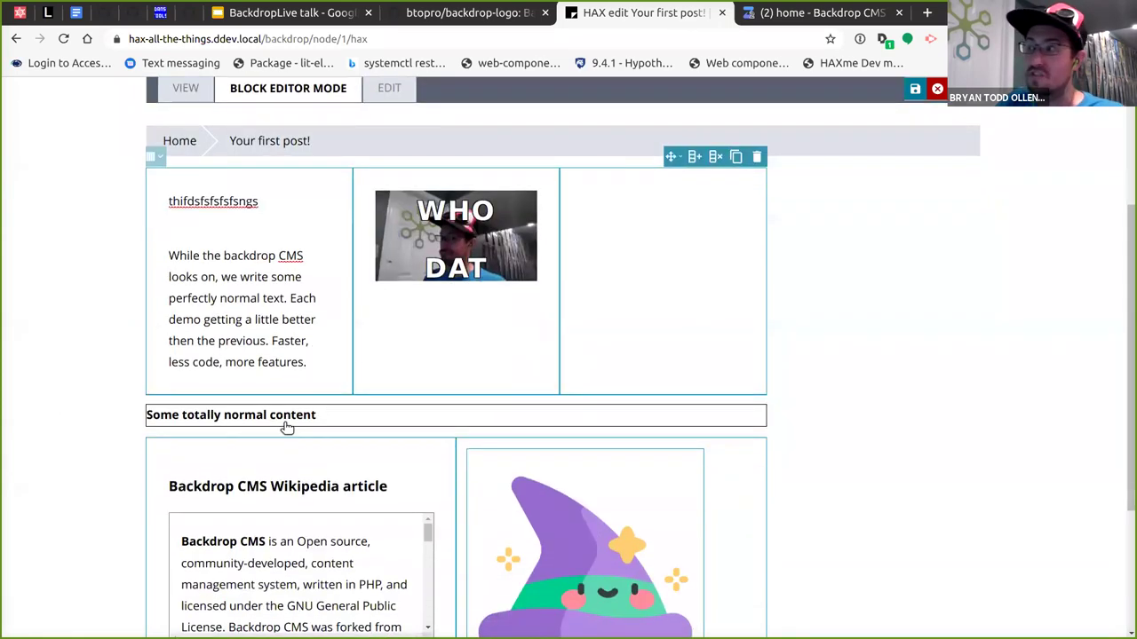
left_click(317, 344)
left_click(154, 317)
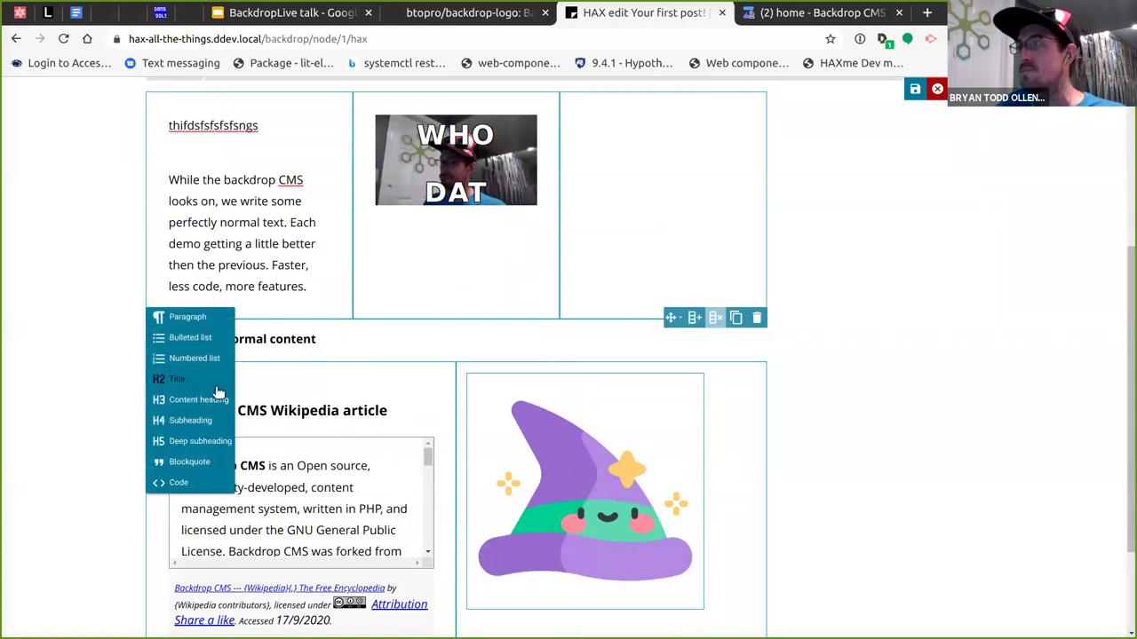
left_click(180, 395)
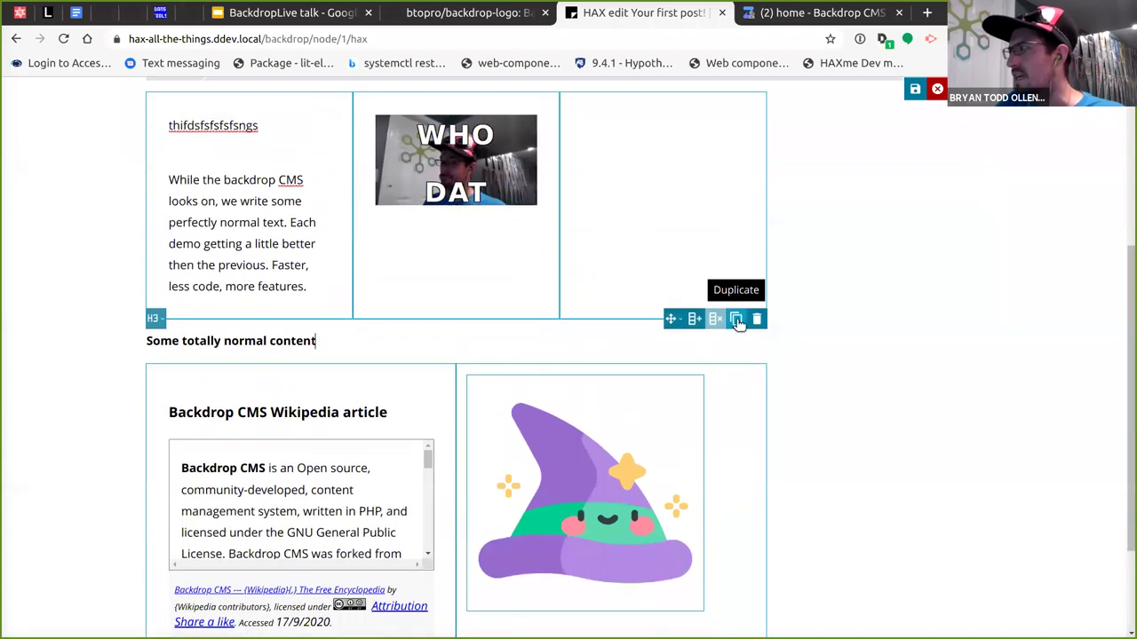
left_click(735, 318)
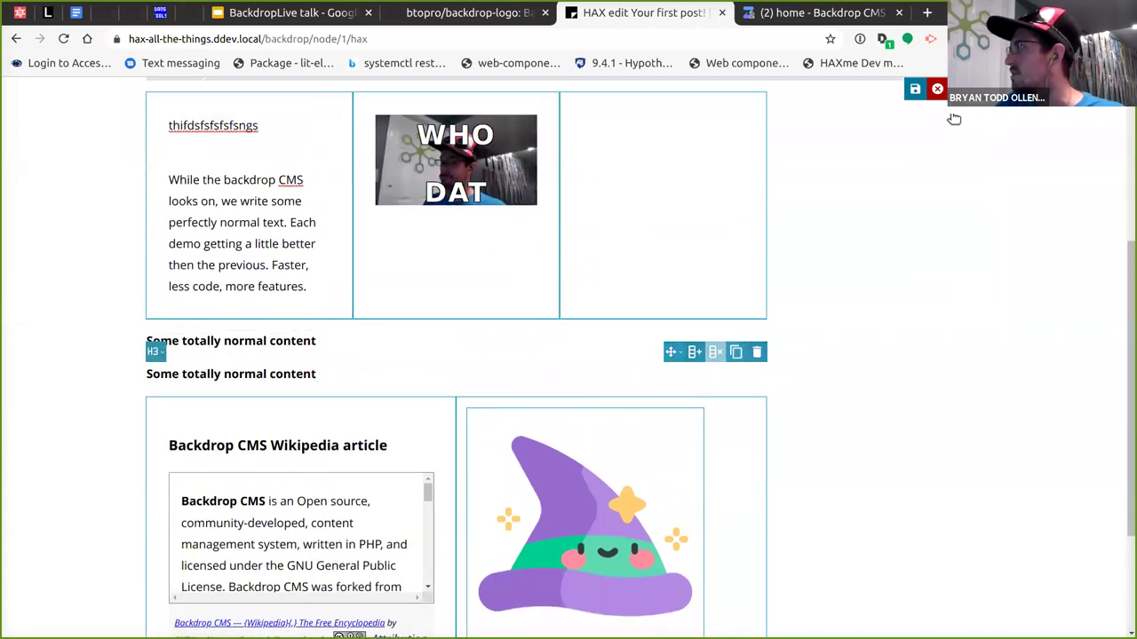
Drag the wizard-hat image out of the grid to sit below the heading.
scroll(612, 385, "down", 3)
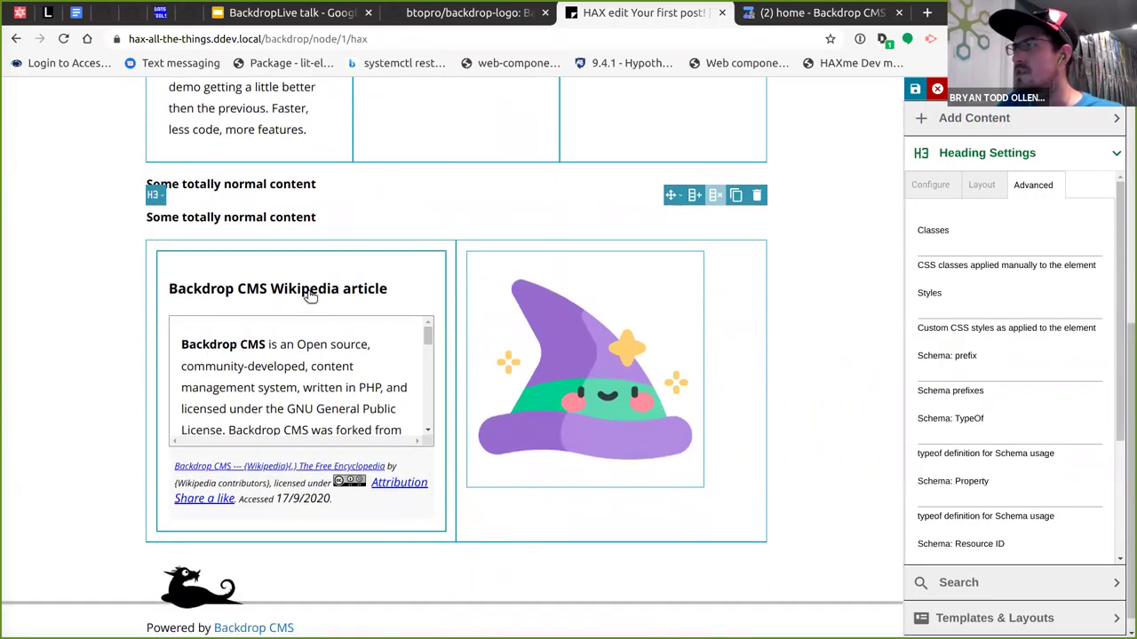
left_click(278, 249)
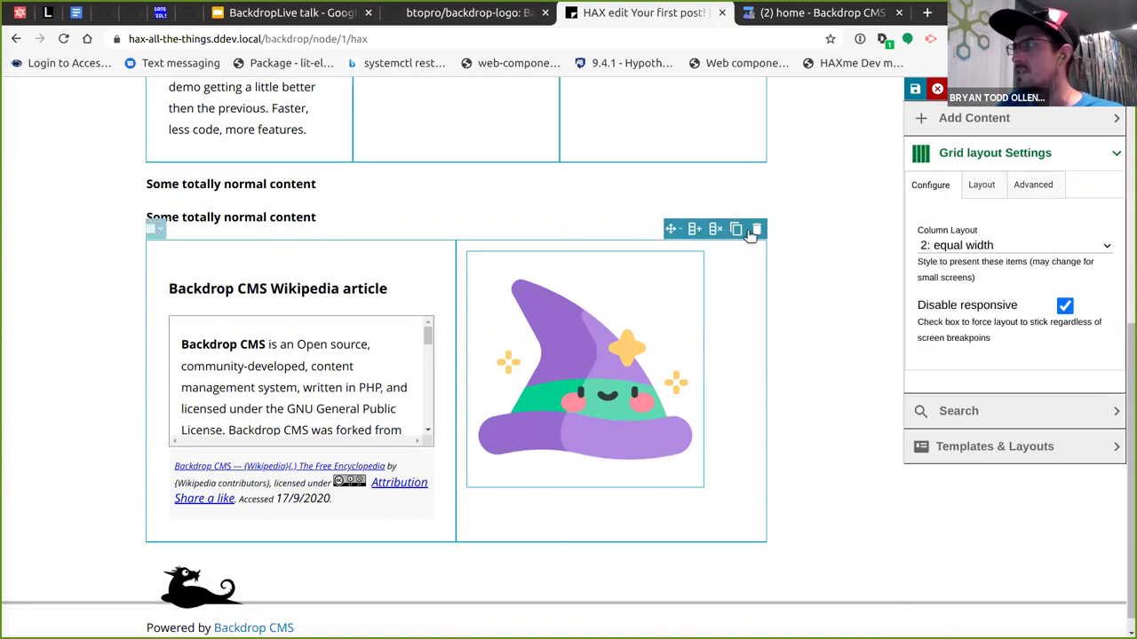
left_click(554, 325)
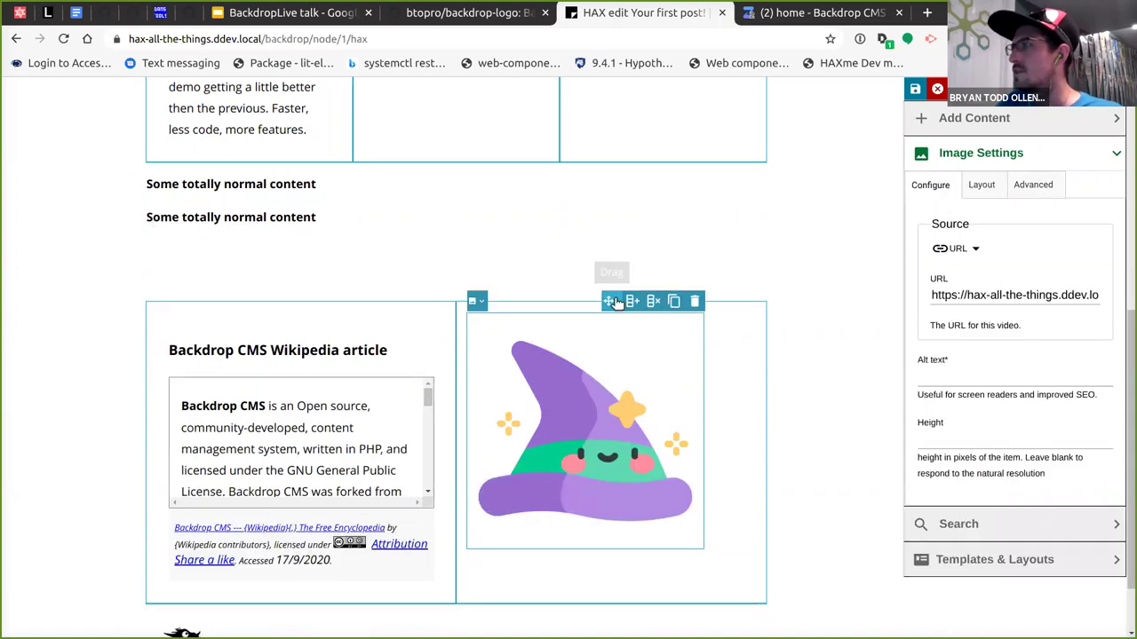
left_click_drag(613, 300, 398, 230)
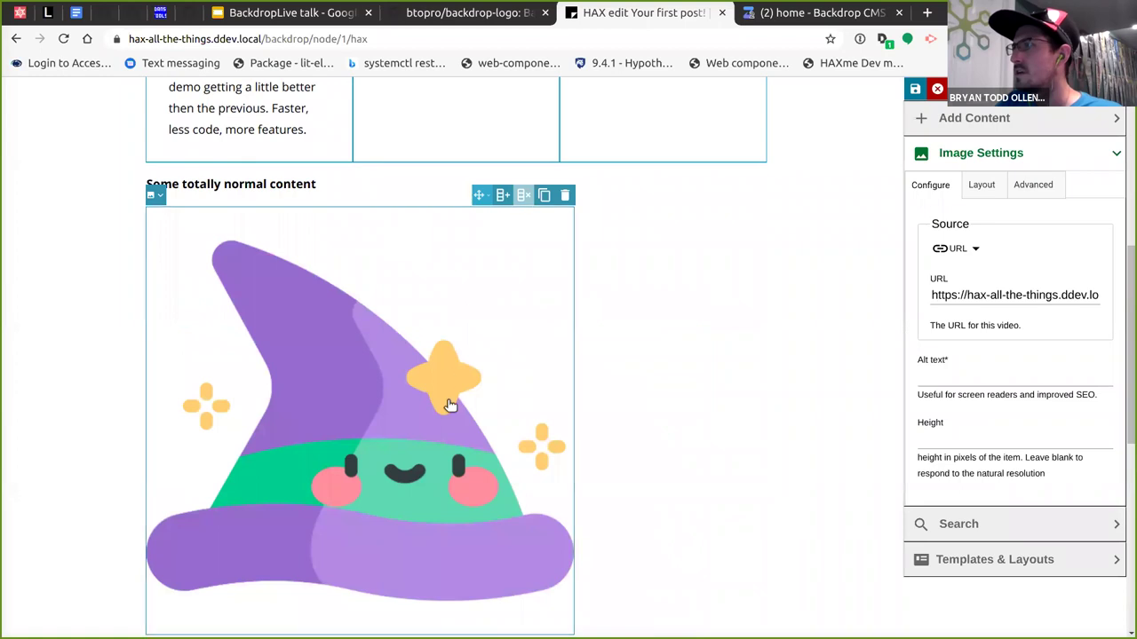
Remove the Backdrop CMS Wikipedia article and confirm the deletion.
scroll(497, 373, "down", 5)
left_click(400, 307)
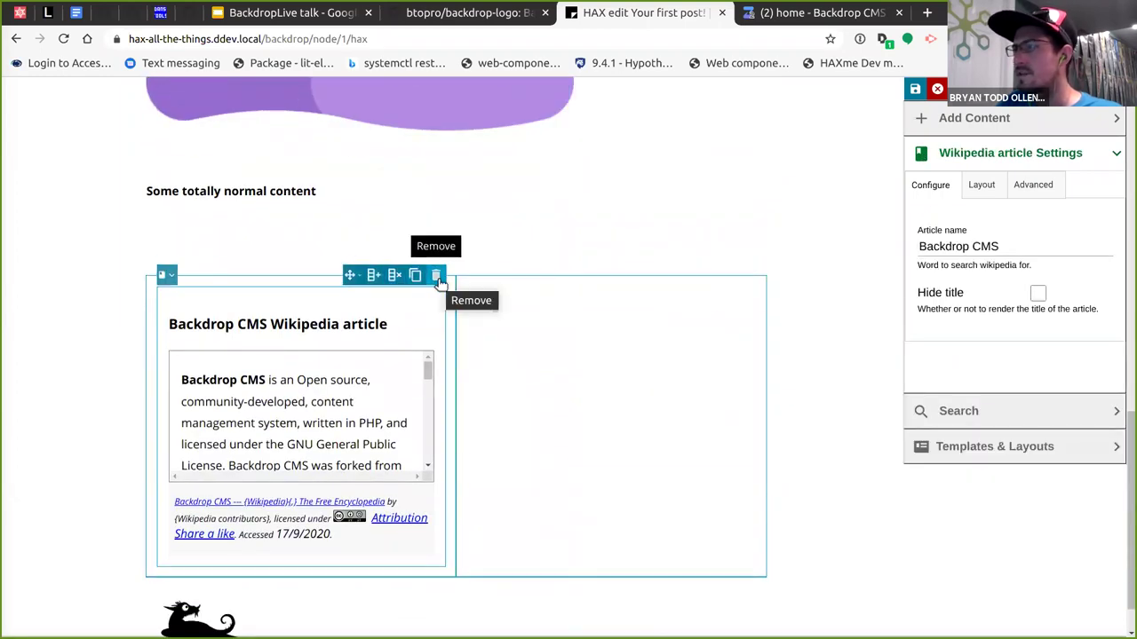
left_click(436, 276)
left_click(511, 371)
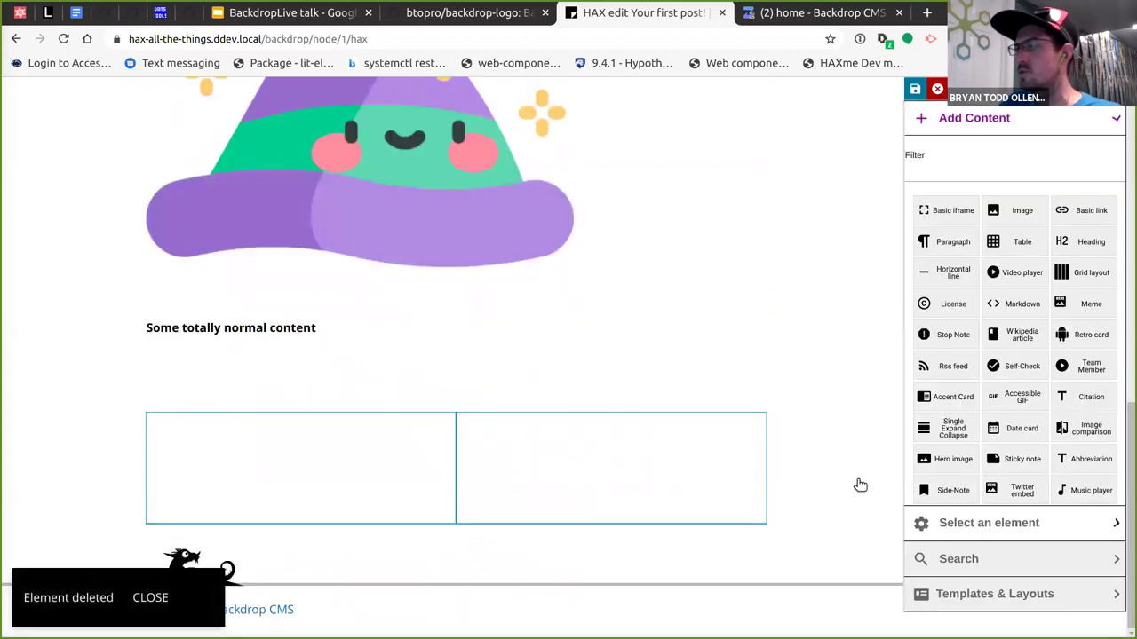
Search Wikipedia as the media source for 'BackdropCMS'.
left_click(1116, 119)
left_click(1111, 119)
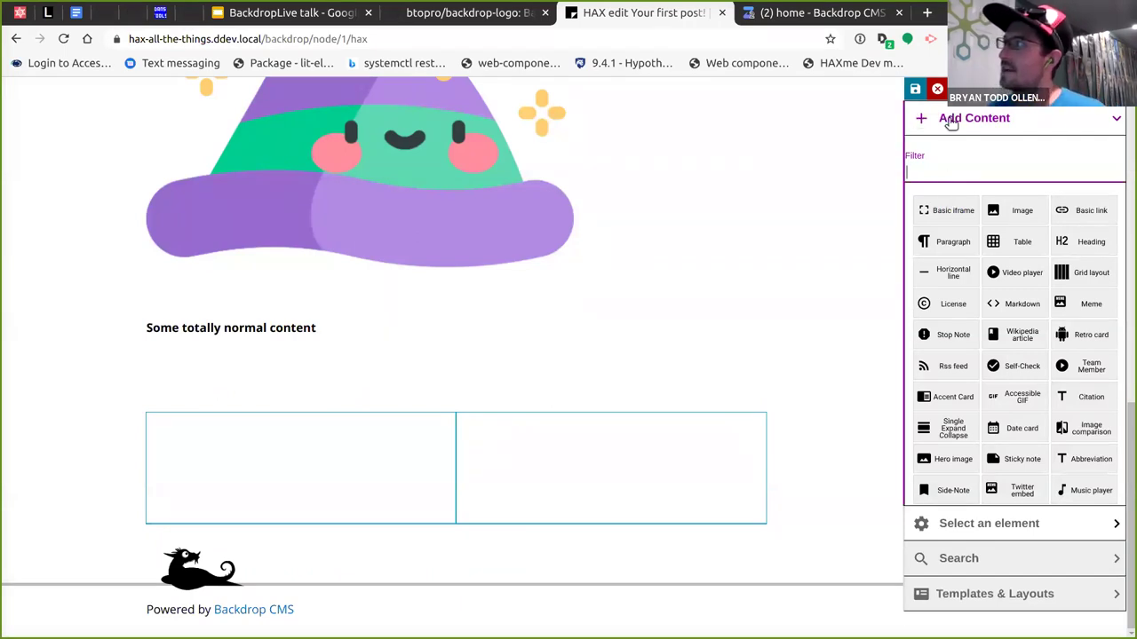
left_click(1110, 119)
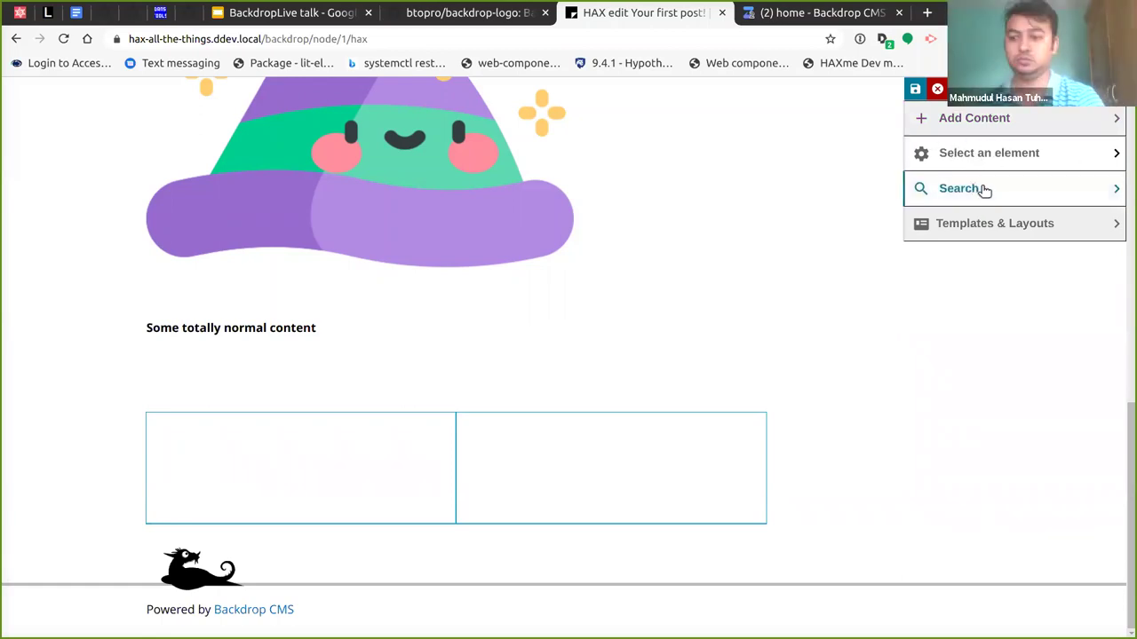
left_click(977, 189)
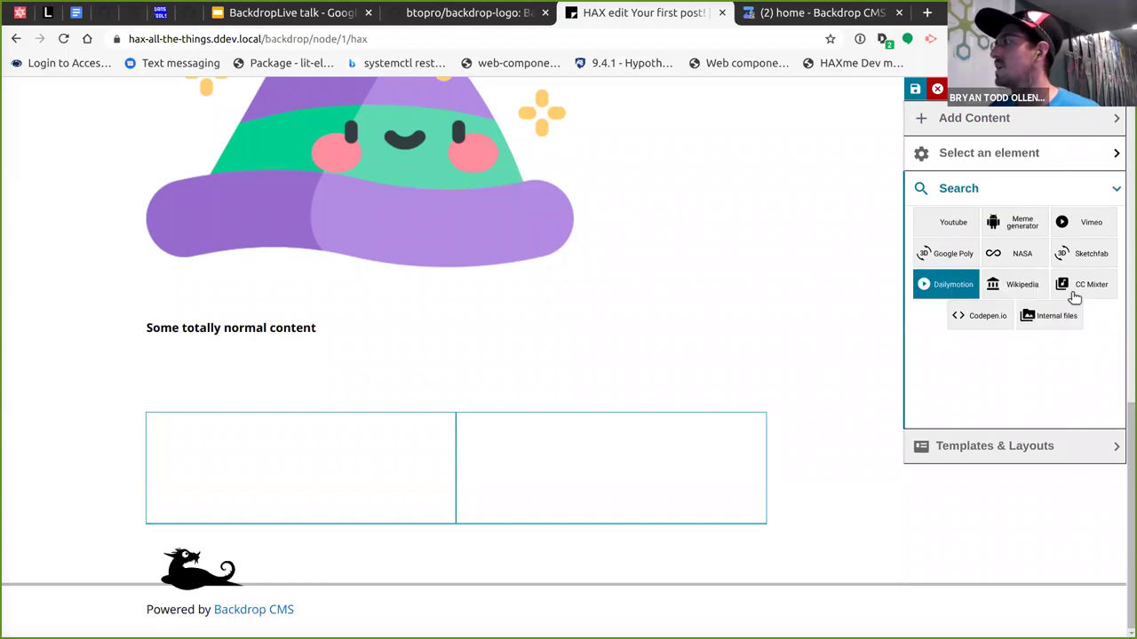
left_click(1018, 292)
left_click(961, 389)
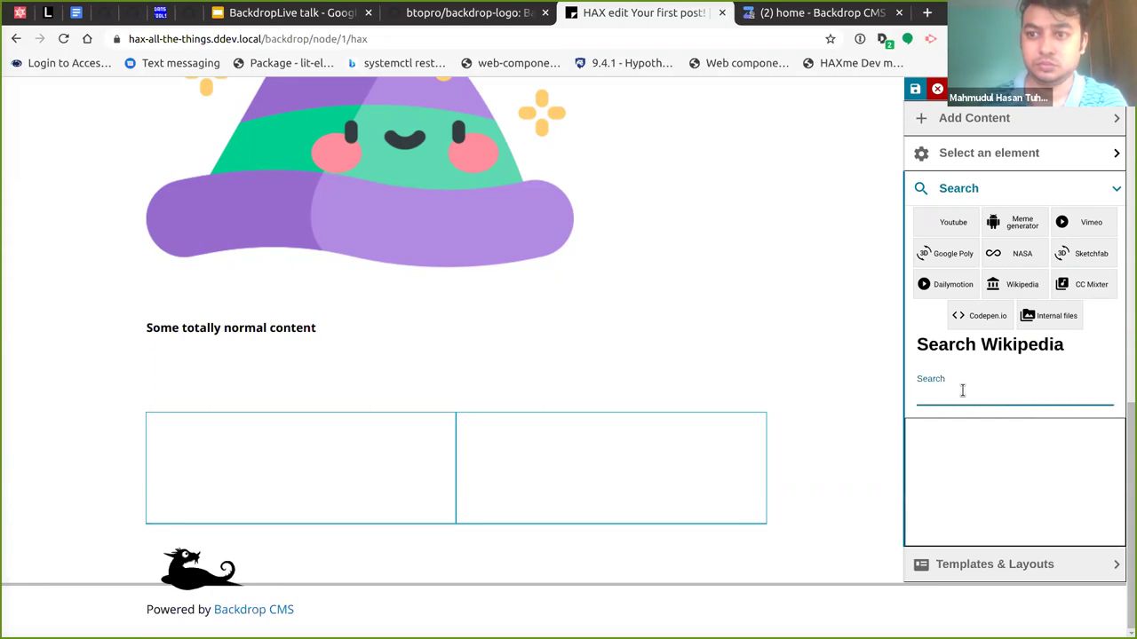
type("Backdrop")
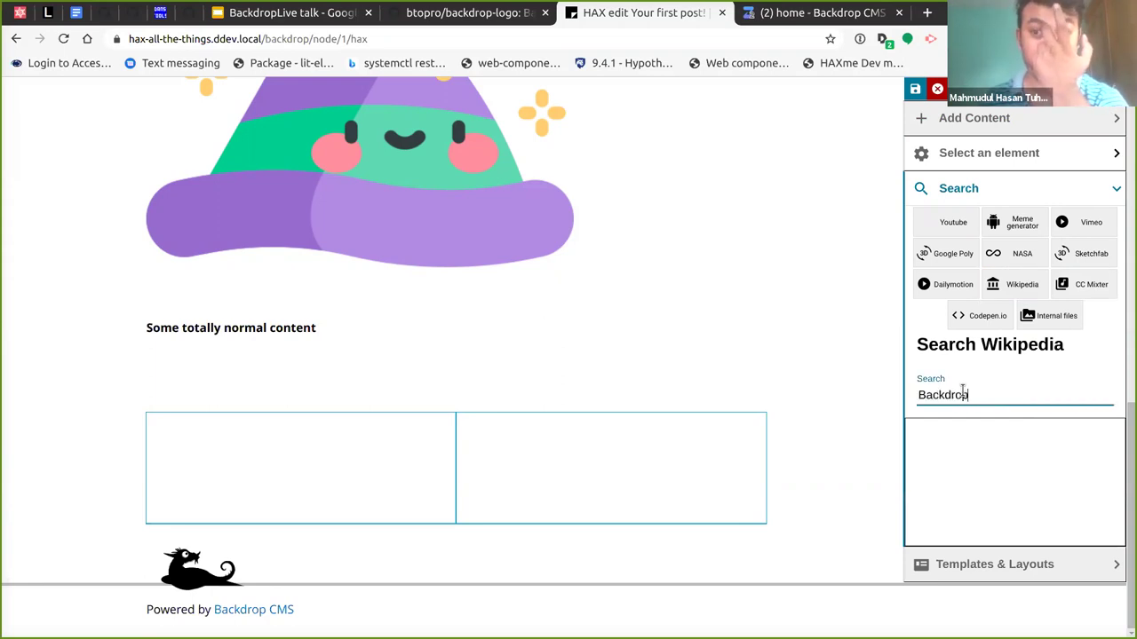
type("CMS")
Drag the Backdrop CMS result into the empty grid and insert it as a Wikipedia article.
scroll(929, 311, "down", 2)
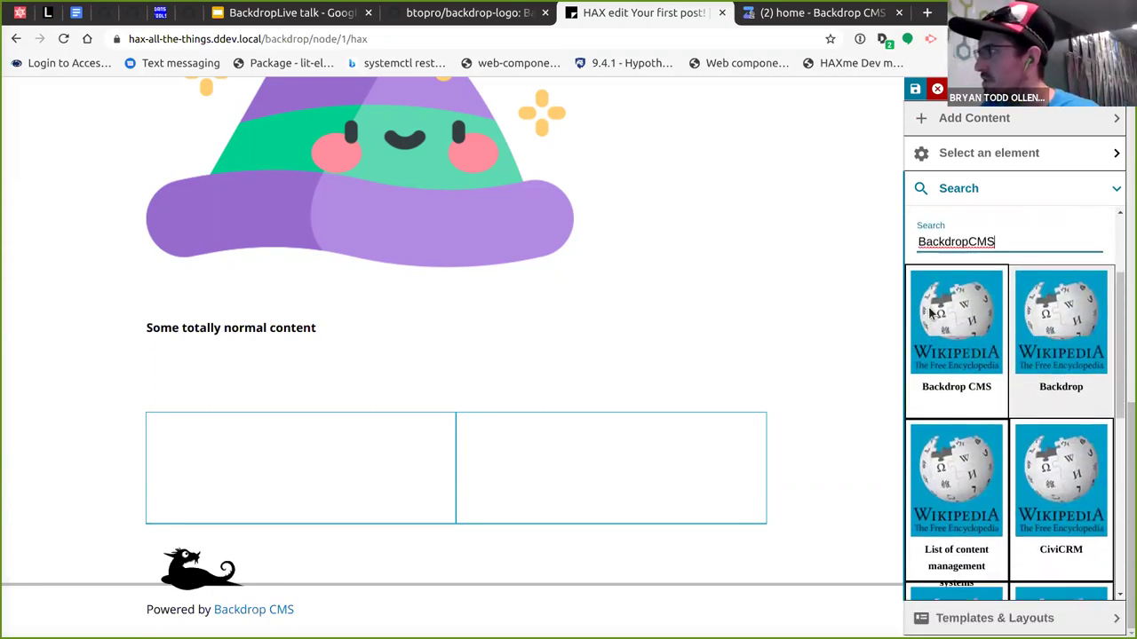
scroll(930, 311, "down", 1)
left_click_drag(967, 328, 305, 453)
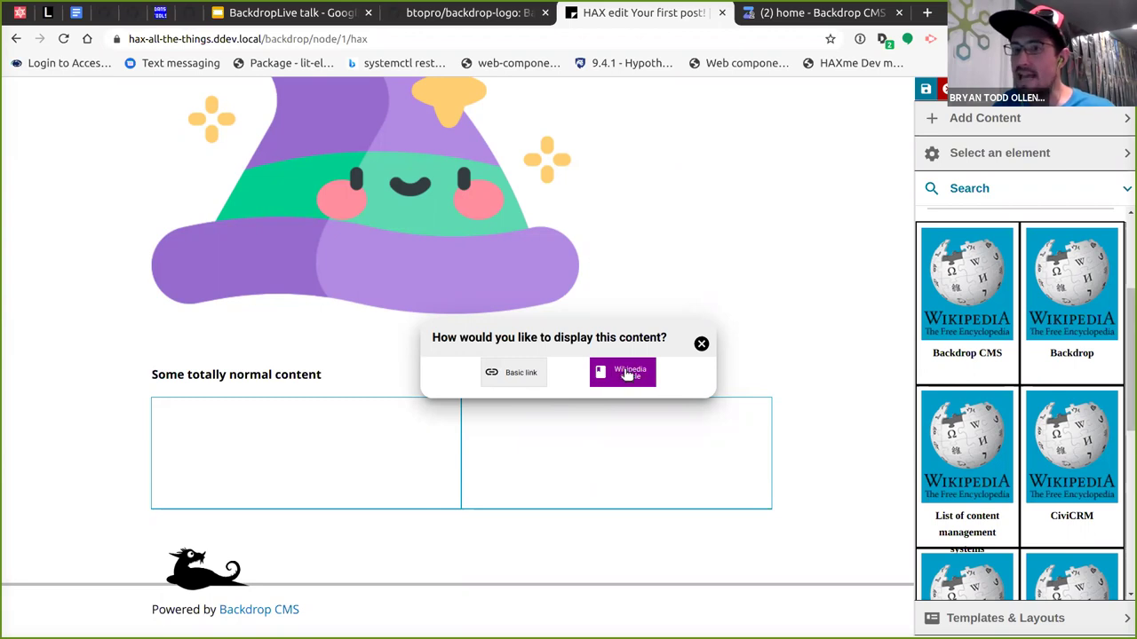
left_click(626, 375)
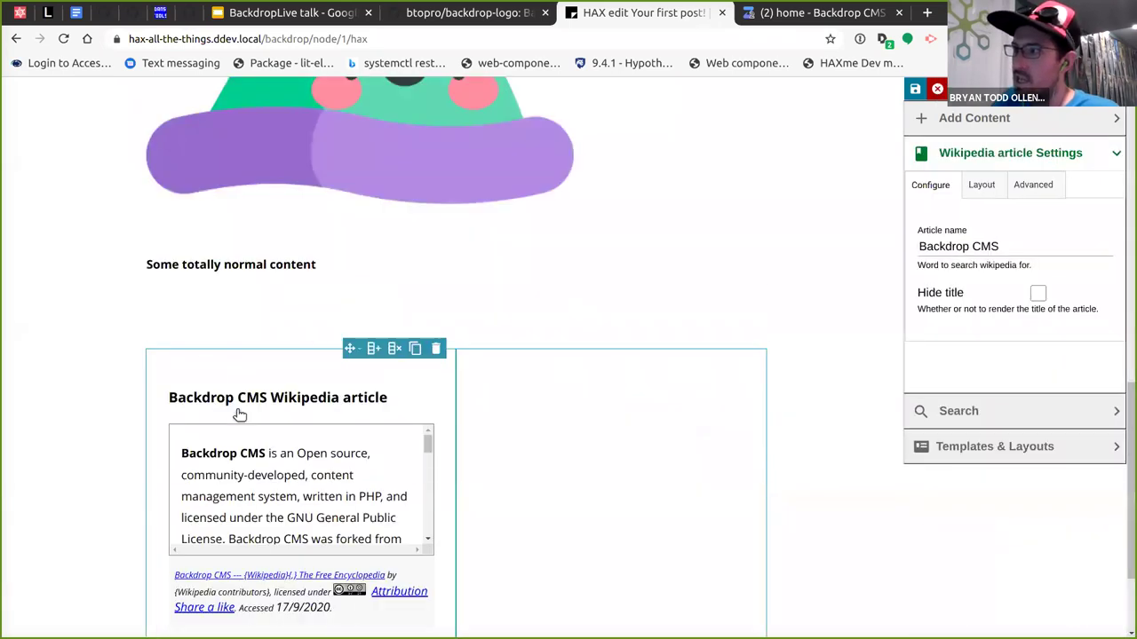
scroll(372, 397, "down", 3)
In DevTools, change the wikipedia-query search attribute to 'Drupal'.
right_click(254, 279)
left_click(329, 531)
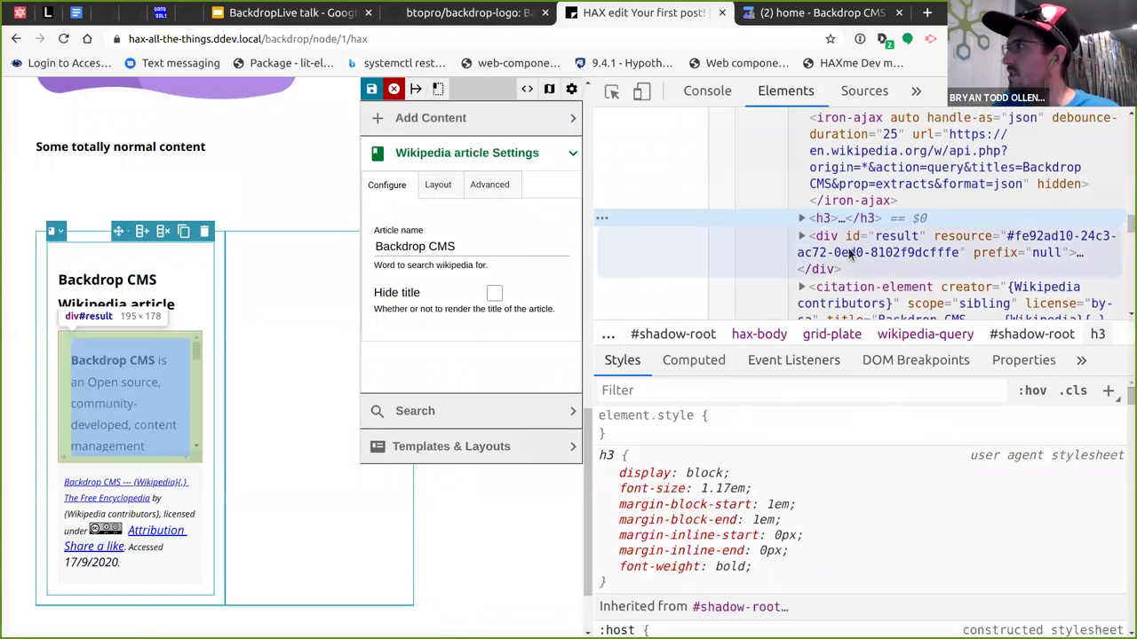
scroll(820, 257, "up", 3)
scroll(820, 257, "up", 1)
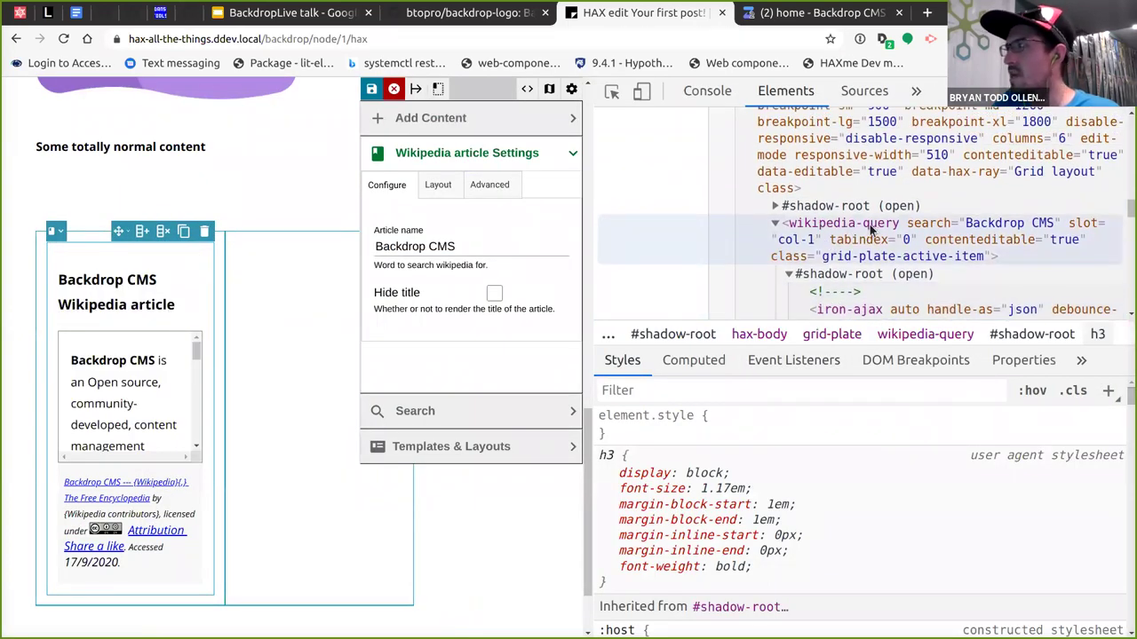
left_click(1002, 229)
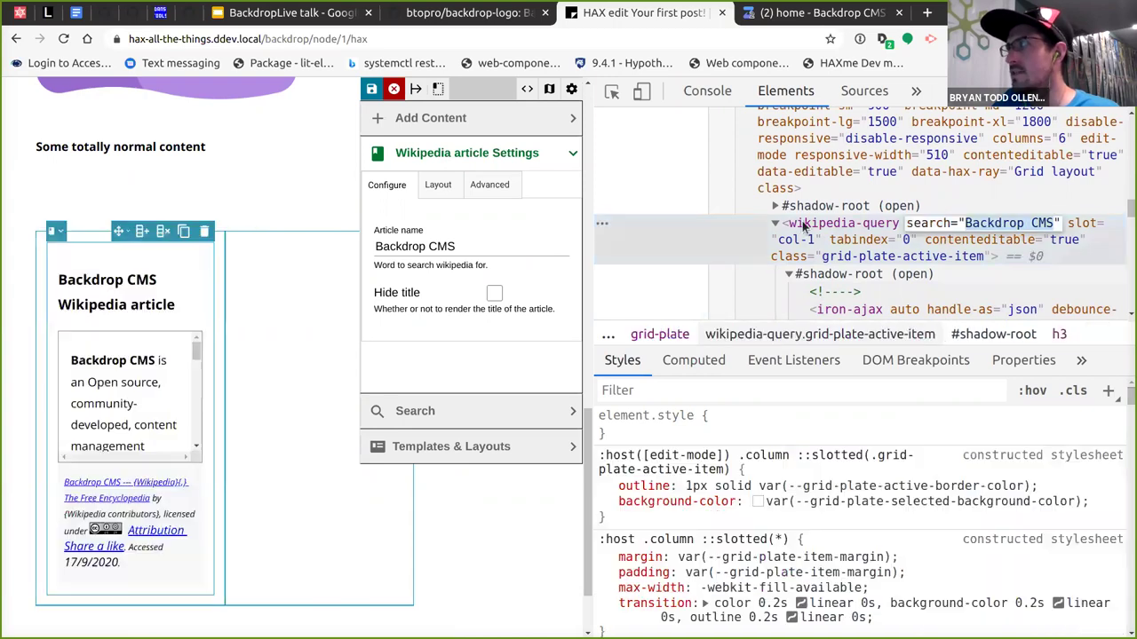
left_click(776, 223)
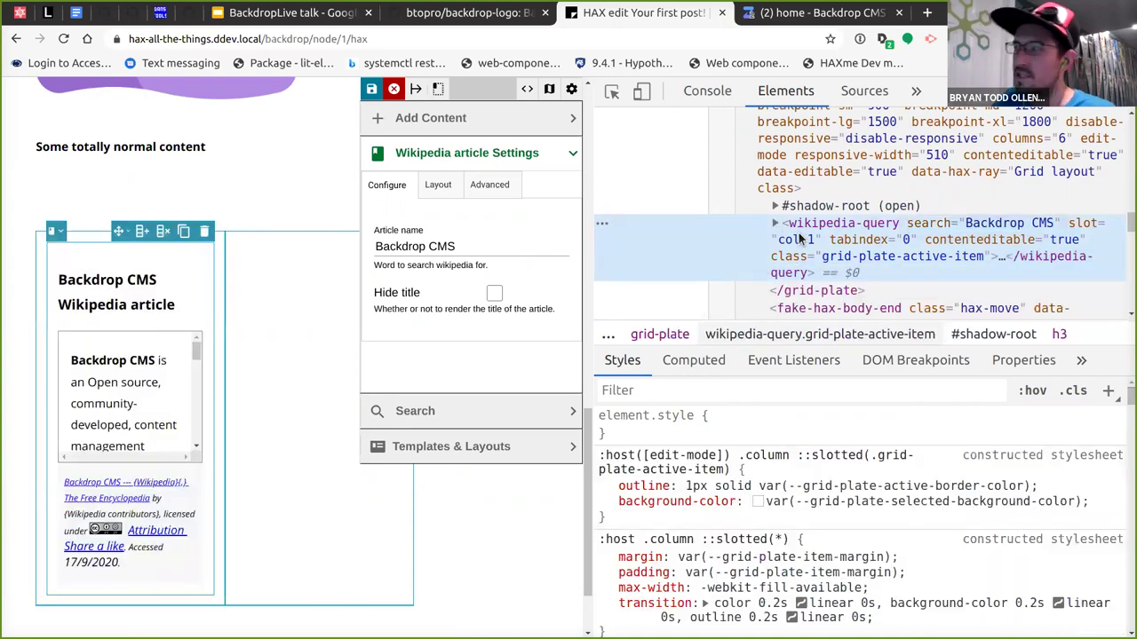
double_click(986, 229)
type("Drupal")
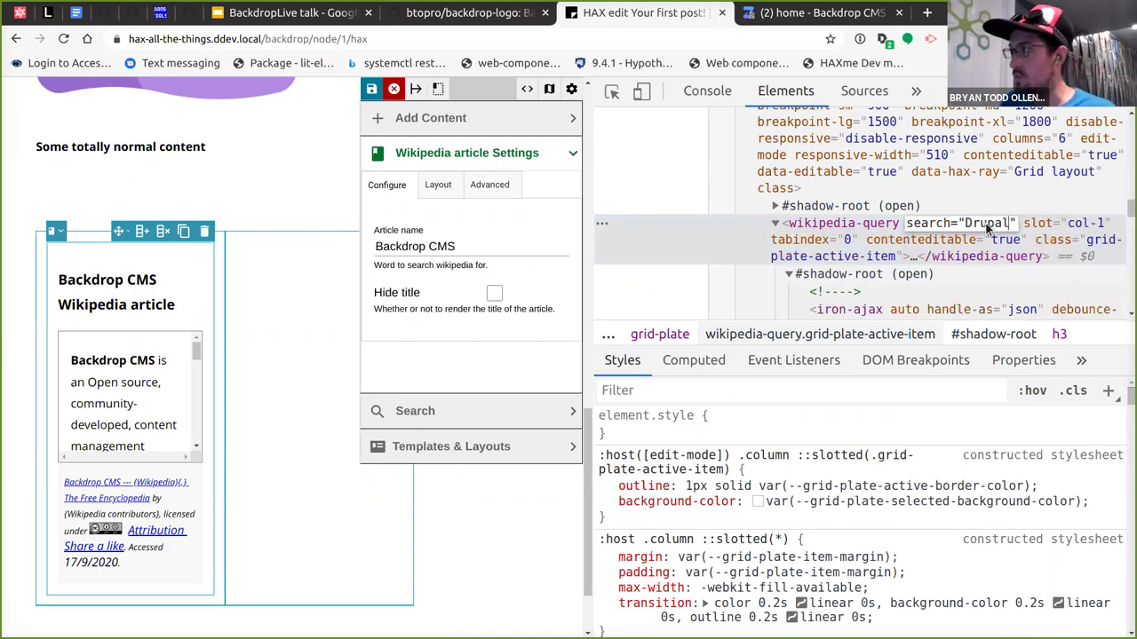
key("Return")
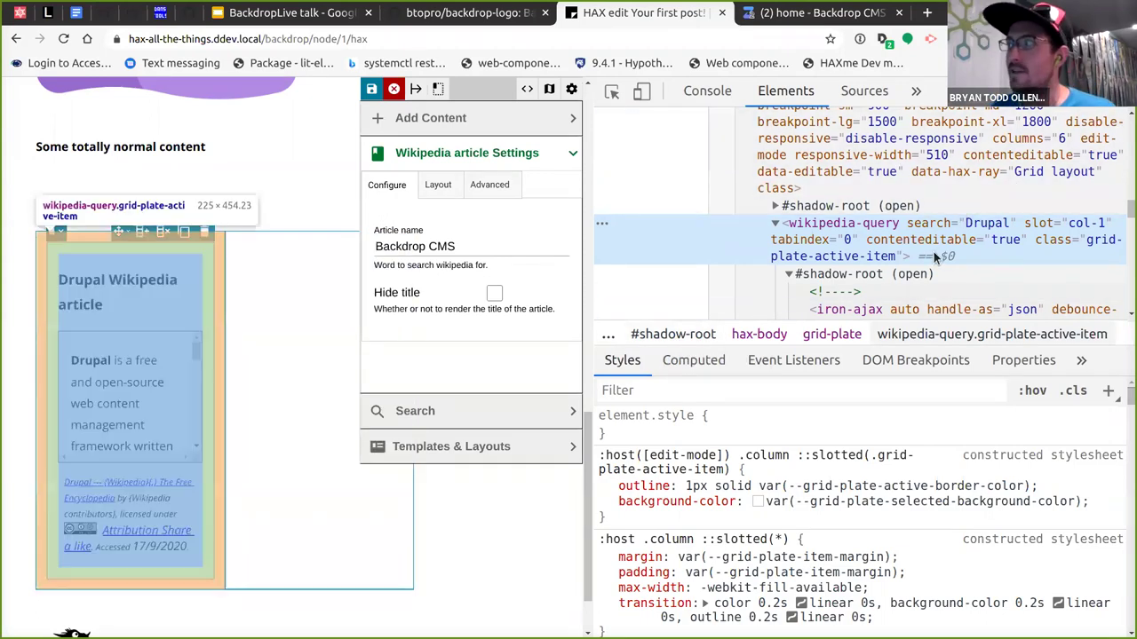
Set the grid-plate layout to 1-1-1, then remove the extra third column.
scroll(899, 298, "up", 2)
left_click(920, 165)
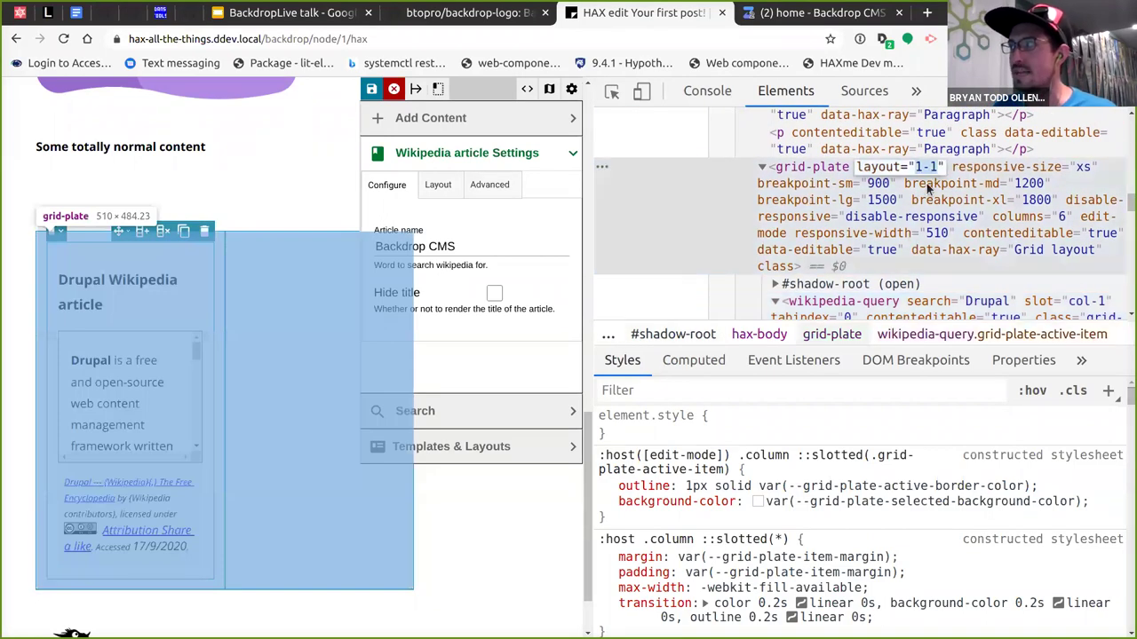
type("1-1-1")
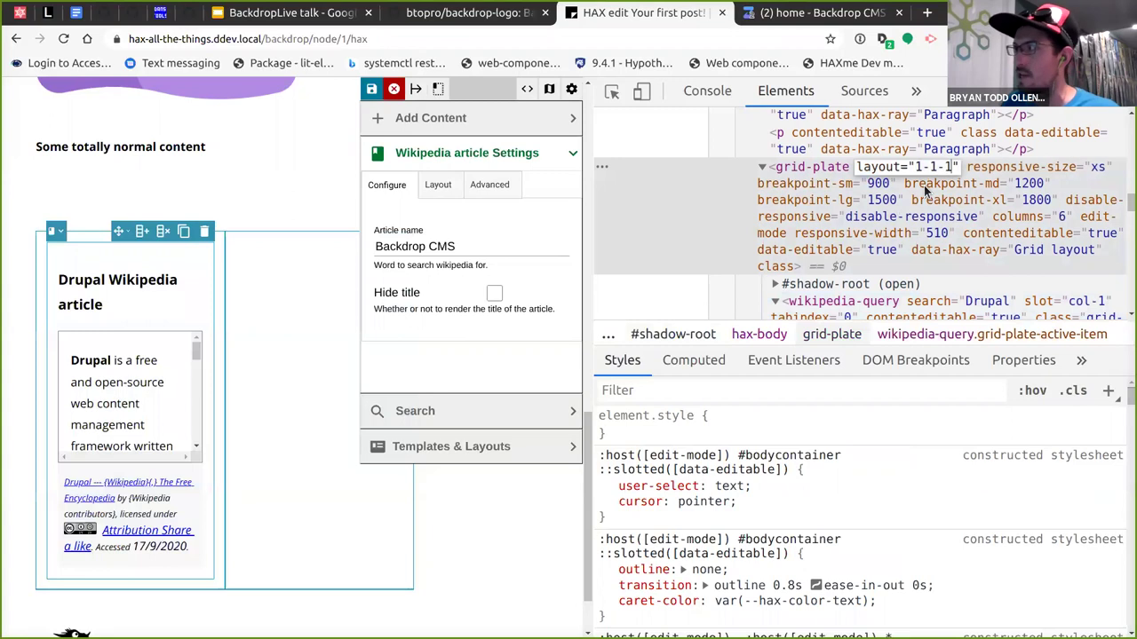
key("Return")
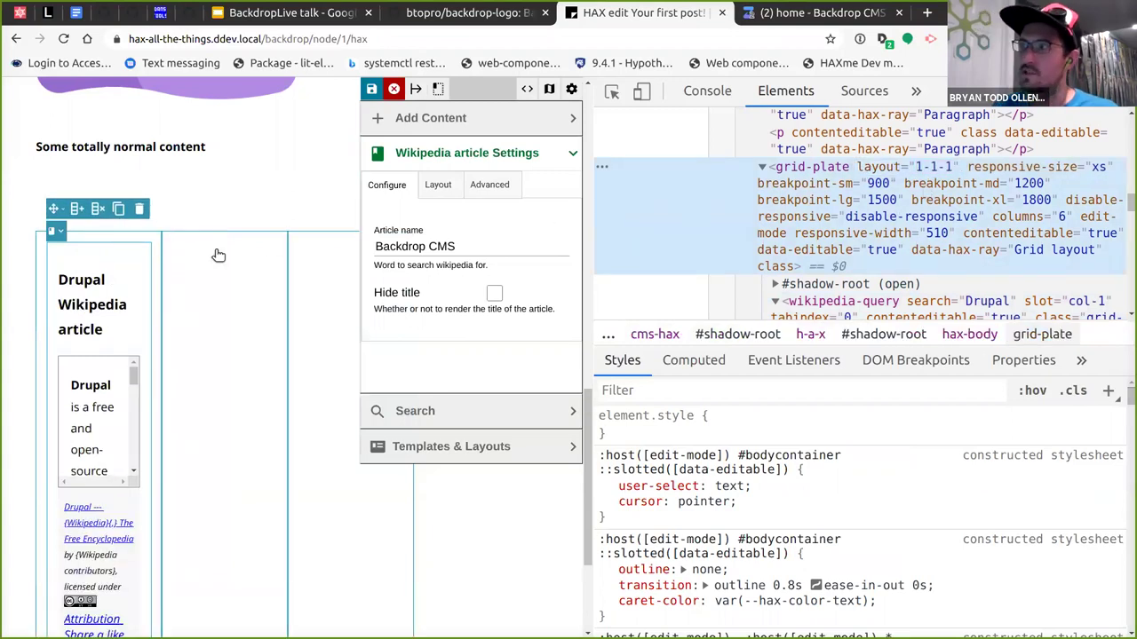
left_click(99, 213)
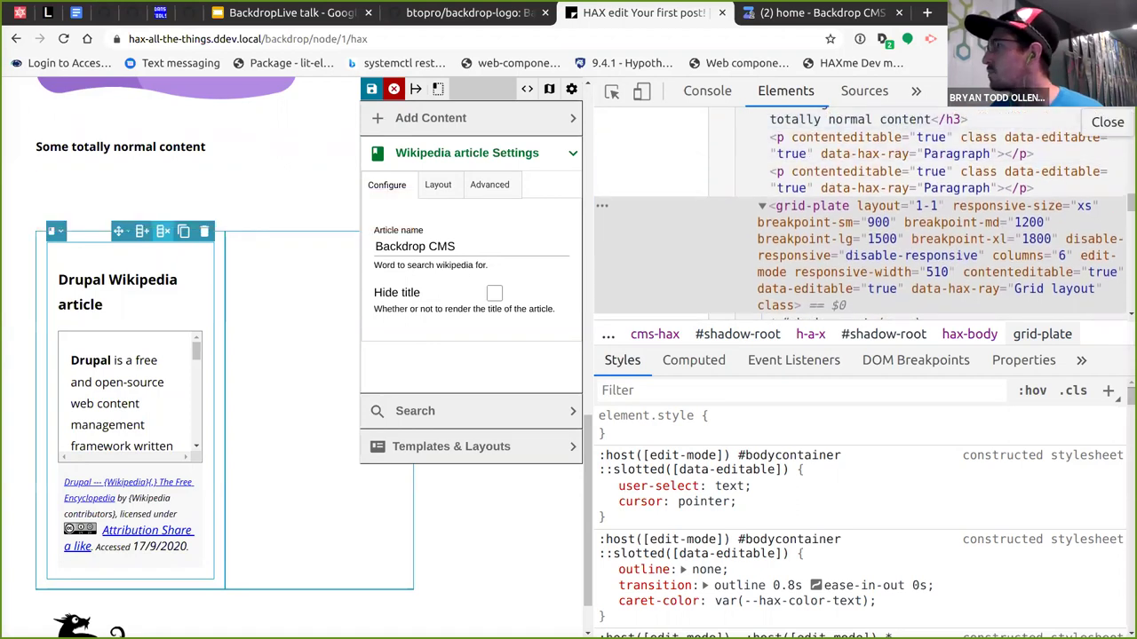
With DevTools closed, drag the wizard-hat image into the grid's empty right column beside the Drupal article.
left_click(1124, 91)
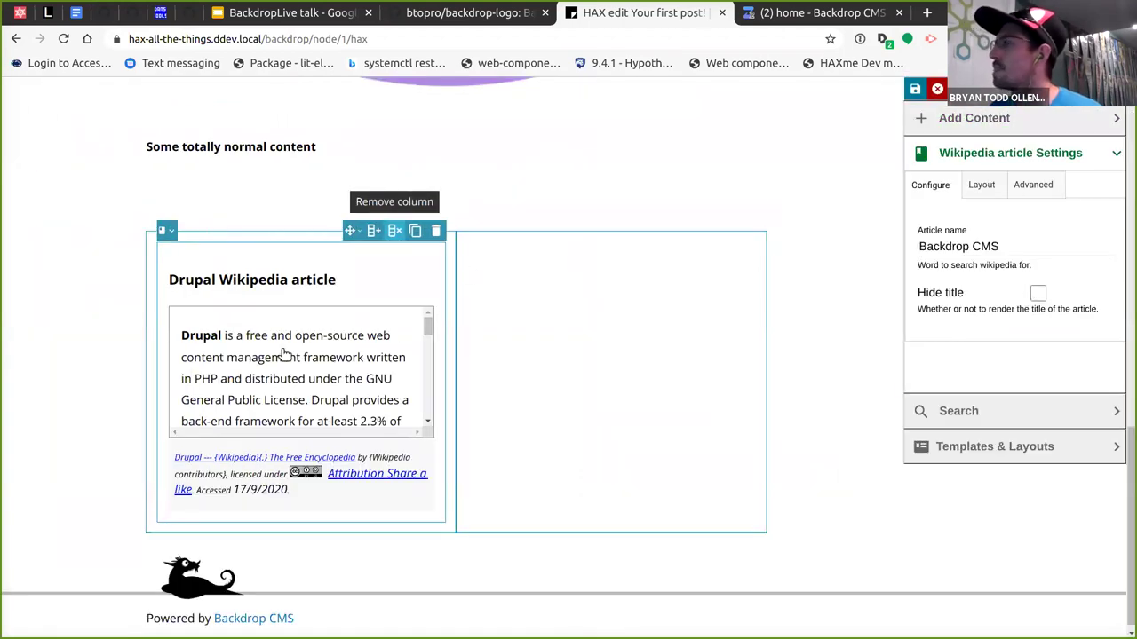
left_click(523, 299)
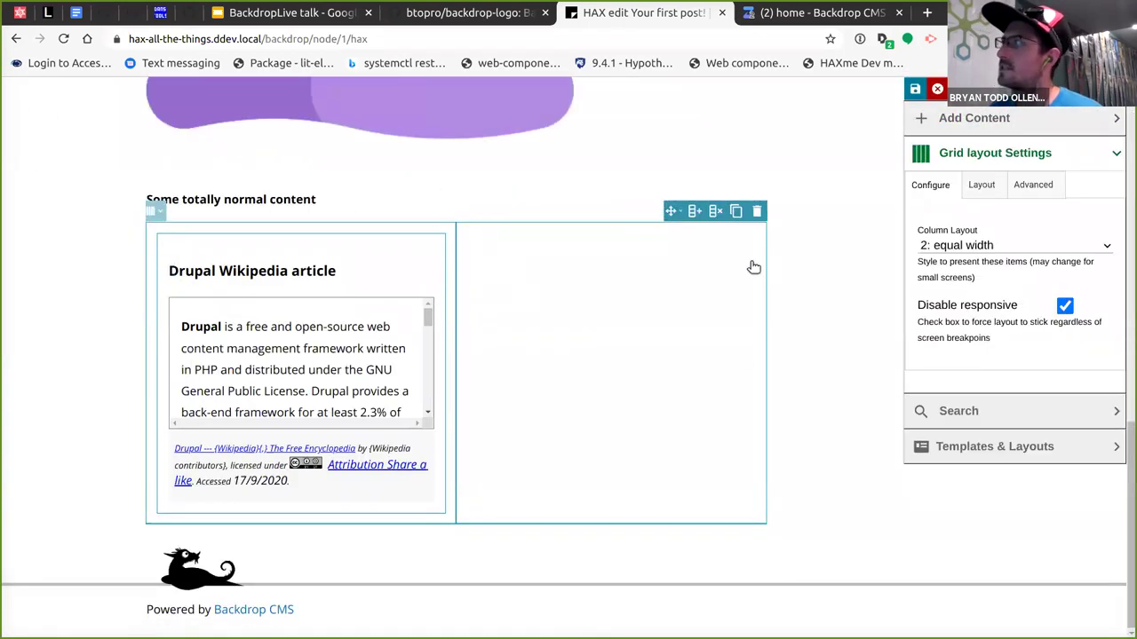
left_click(270, 199)
scroll(352, 285, "up", 3)
left_click(411, 261)
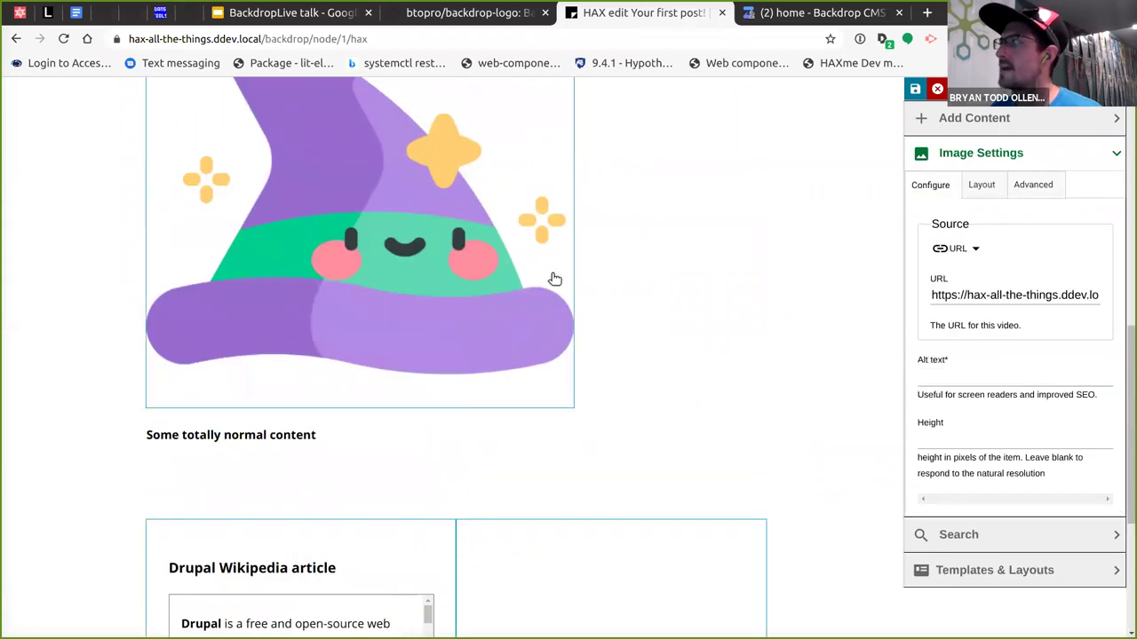
scroll(435, 283, "down", 2)
scroll(435, 283, "up", 2)
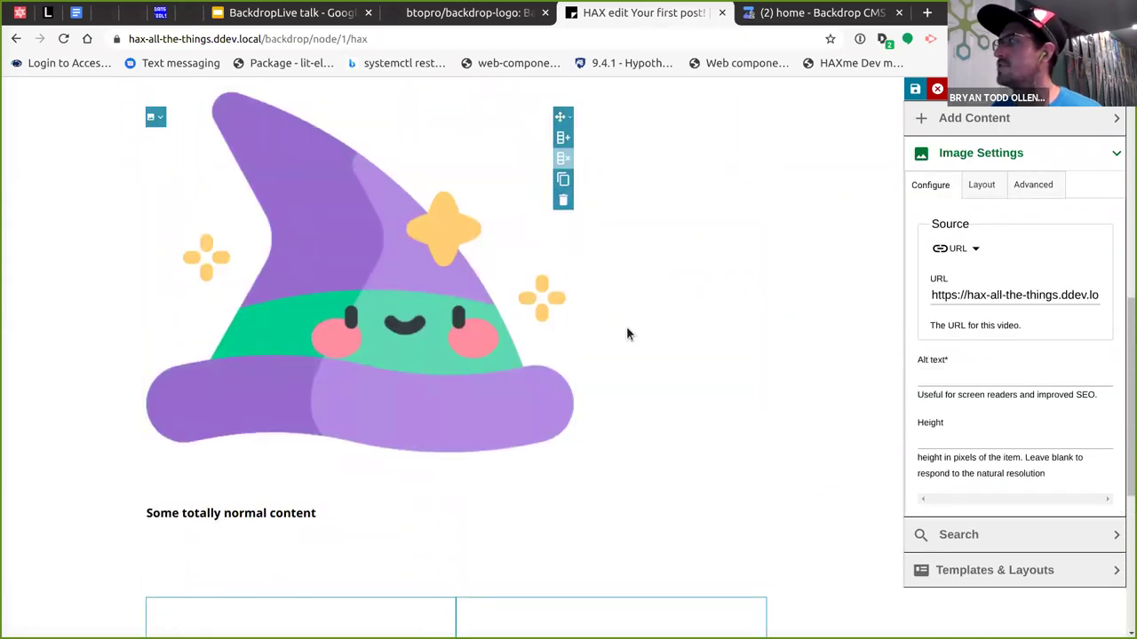
scroll(516, 303, "up", 1)
scroll(515, 302, "down", 3)
left_click_drag(563, 114, 586, 491)
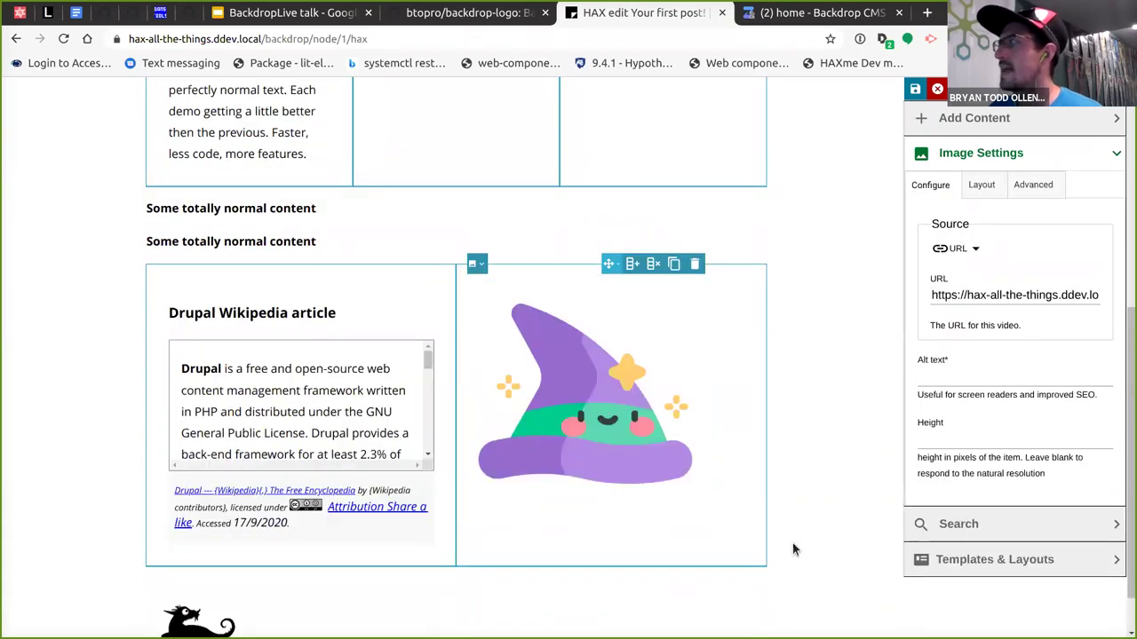
Change the Wikipedia block's article name from Drupal to 'Backdrop CMS' and enable Hide title.
left_click(270, 304)
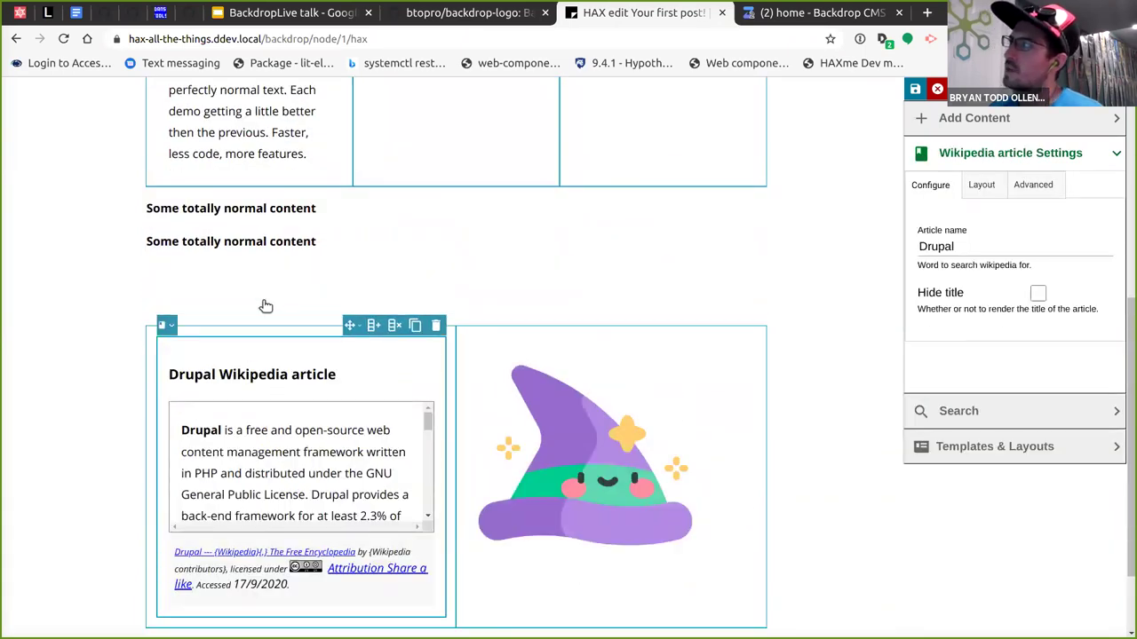
double_click(955, 246)
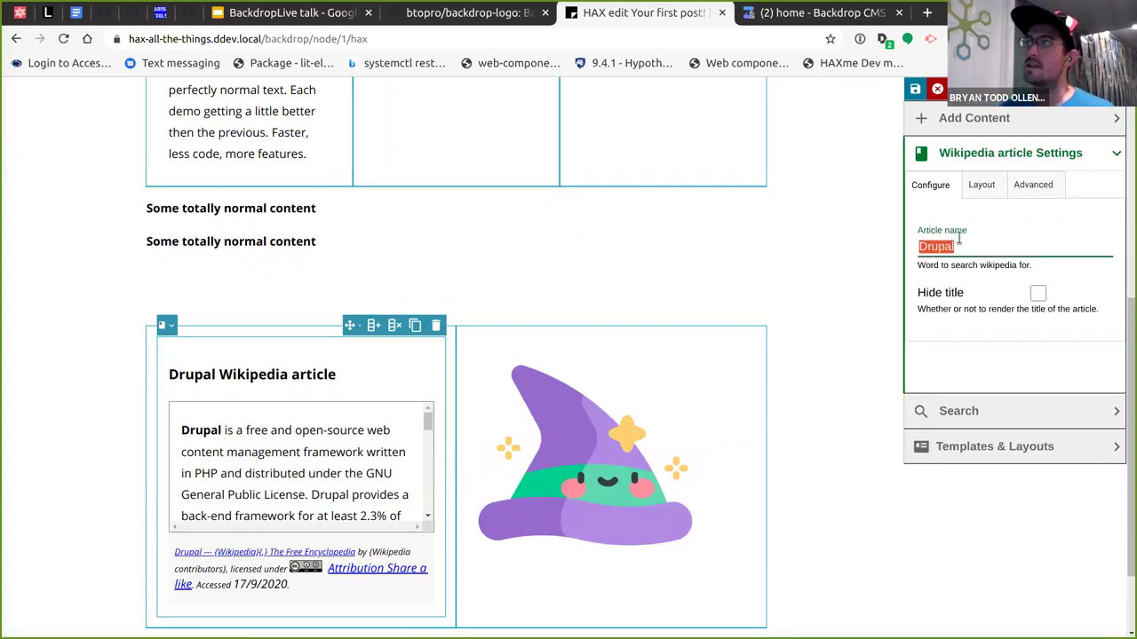
type("Backrop")
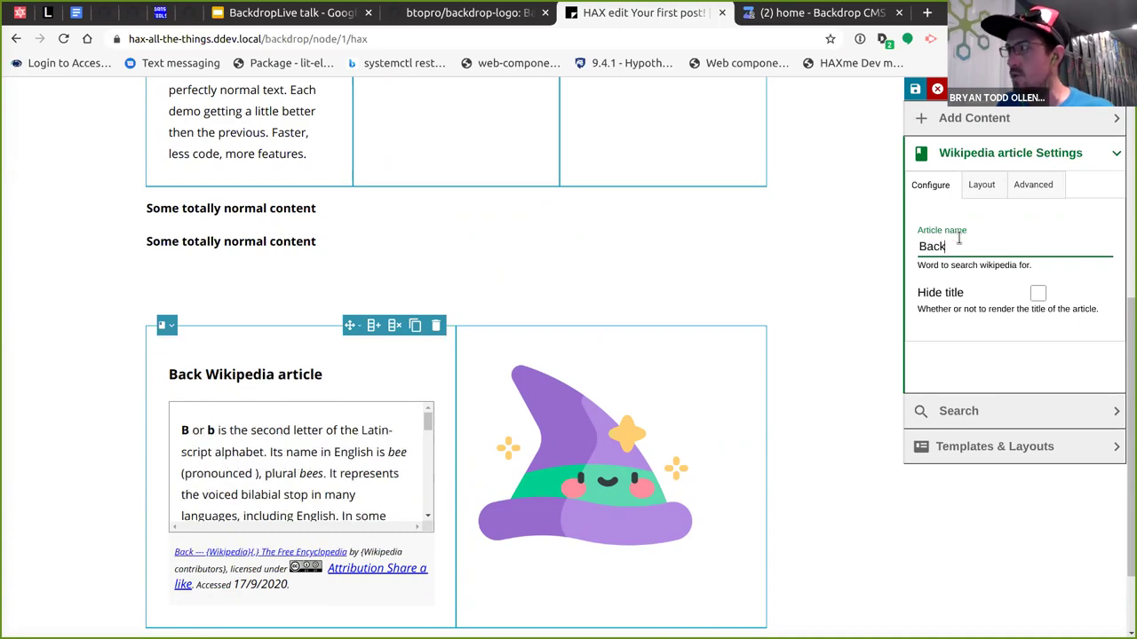
key("BackSpace")
key("BackSpace")
key("BackSpace")
type("drop ")
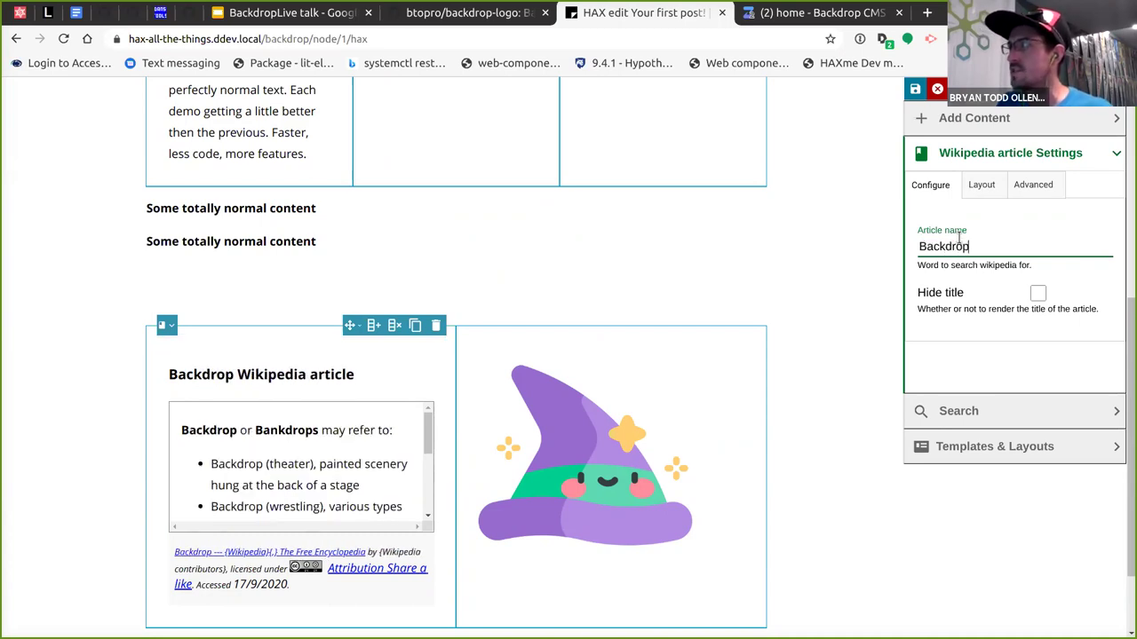
type("CMS")
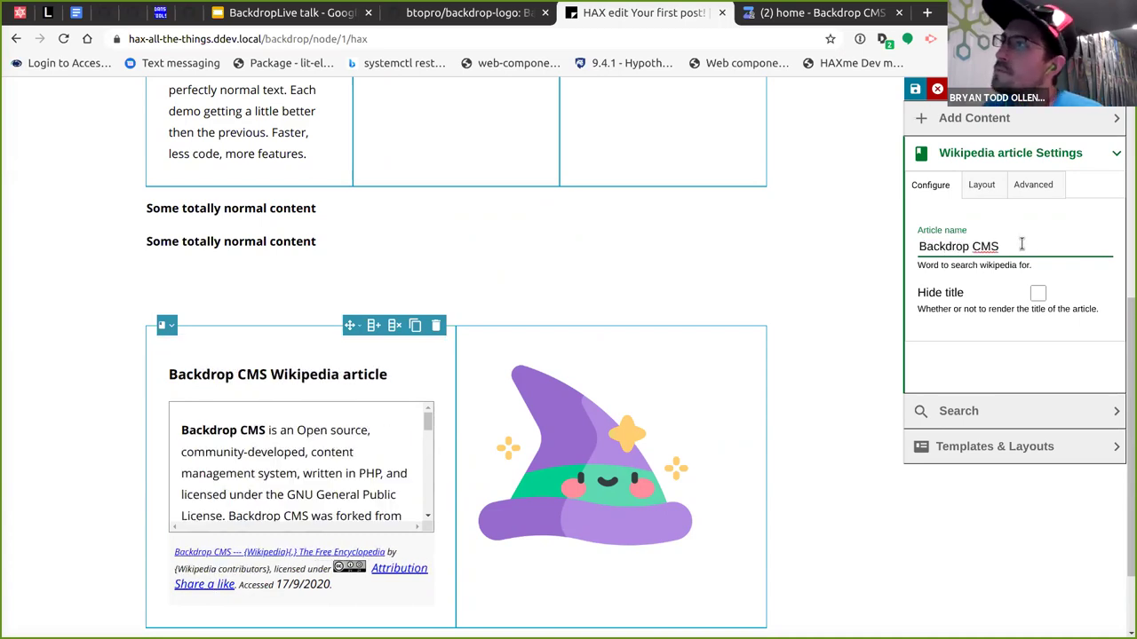
left_click(1038, 293)
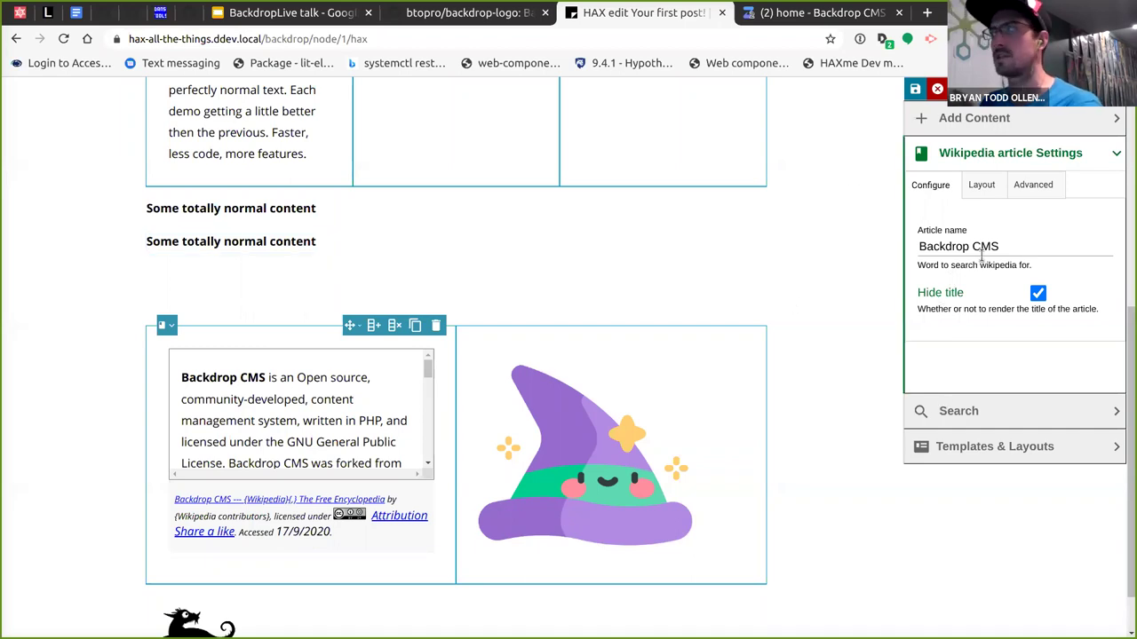
scroll(710, 293, "up", 2)
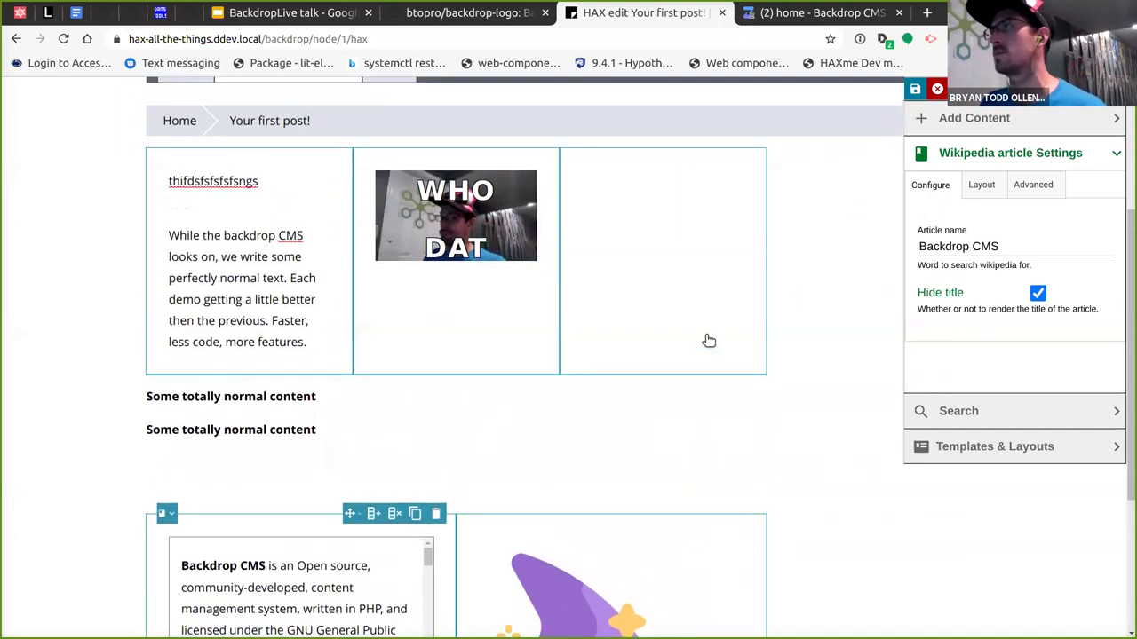
scroll(708, 340, "up", 1)
Re-lay the meme's row into two columns and set the meme's Source to Camera.
left_click(468, 336)
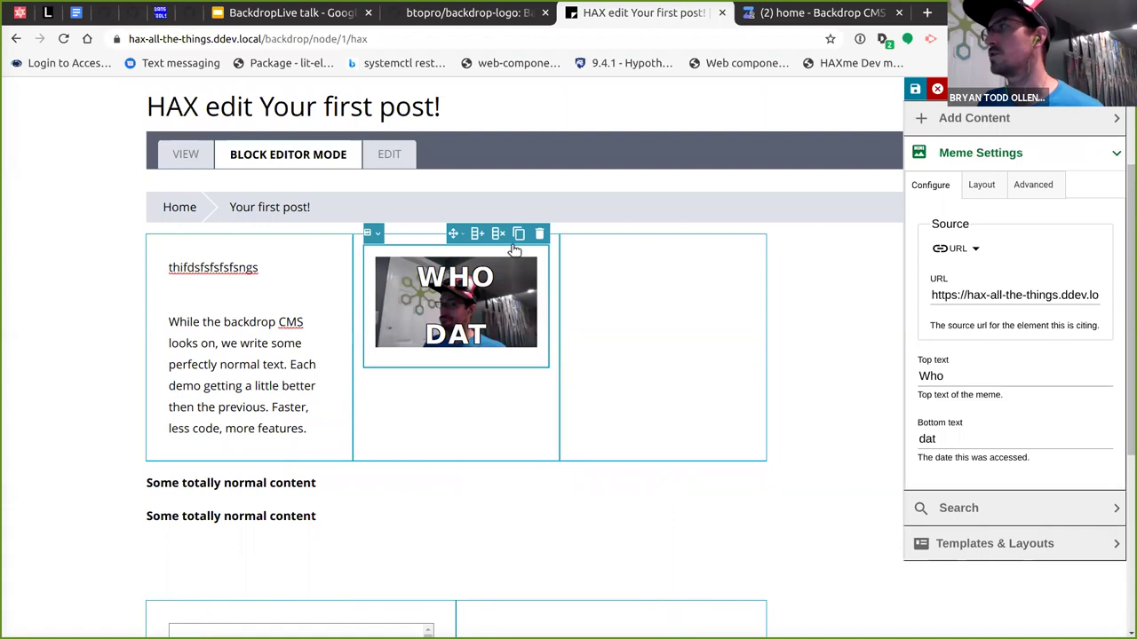
left_click(499, 233)
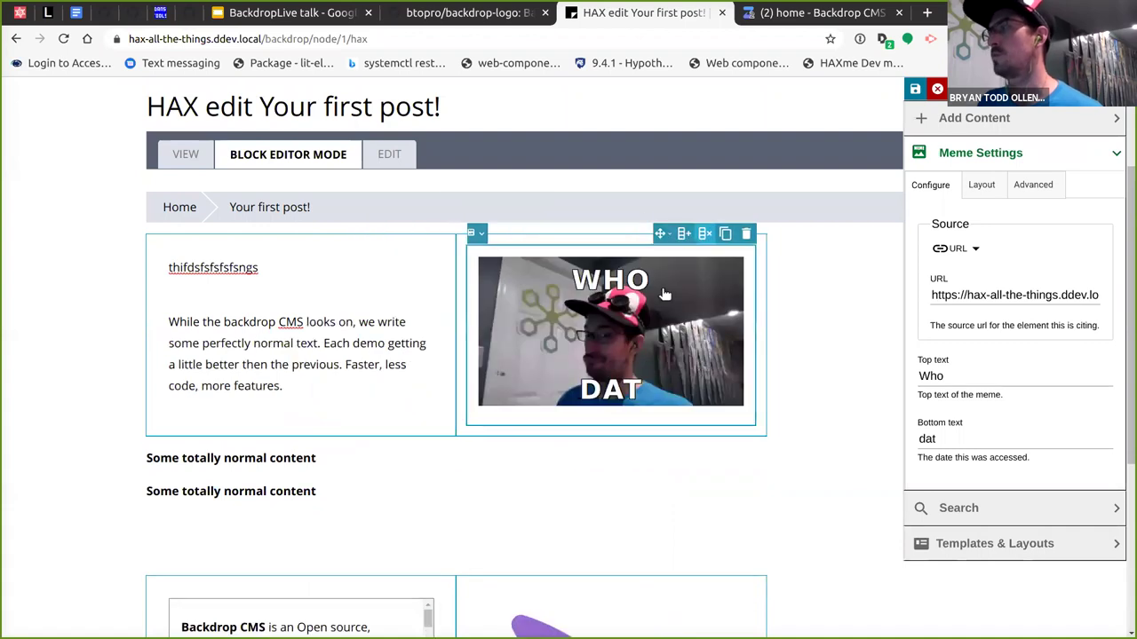
left_click(970, 252)
left_click(967, 304)
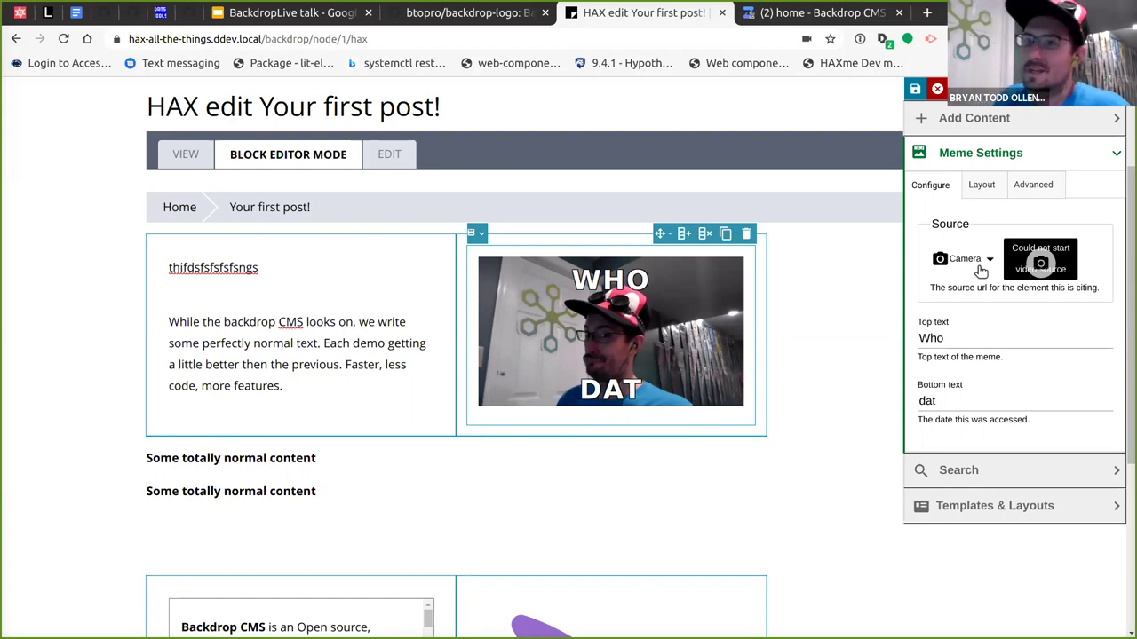
Set the meme Source to Upload with C_1s2WzWAAAQBec.jpeg and save the post.
left_click(980, 267)
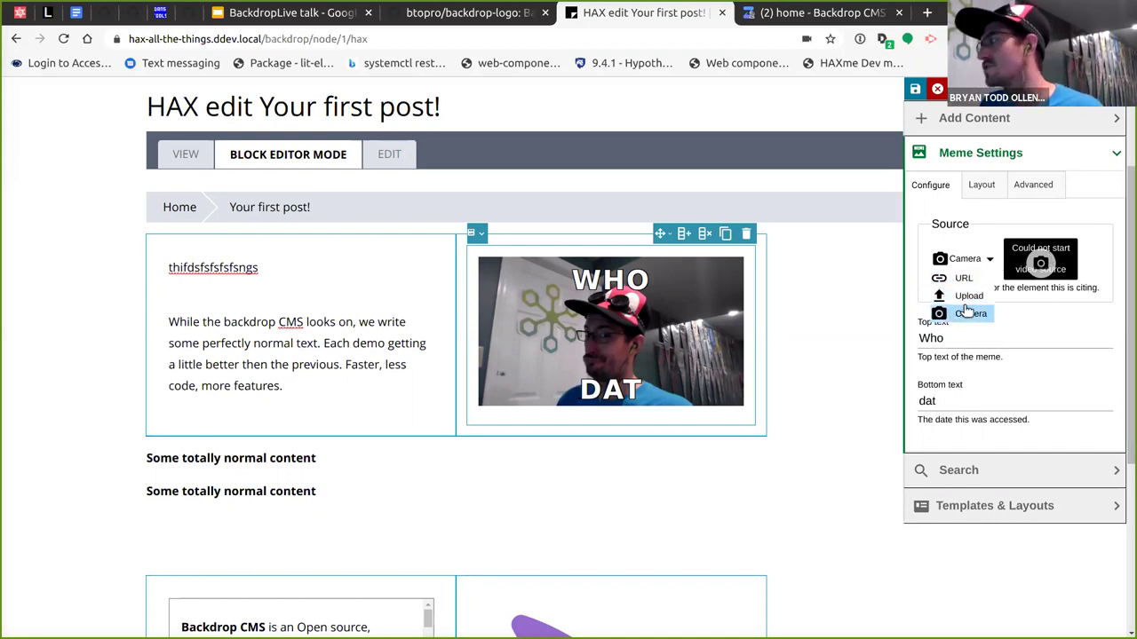
left_click(961, 297)
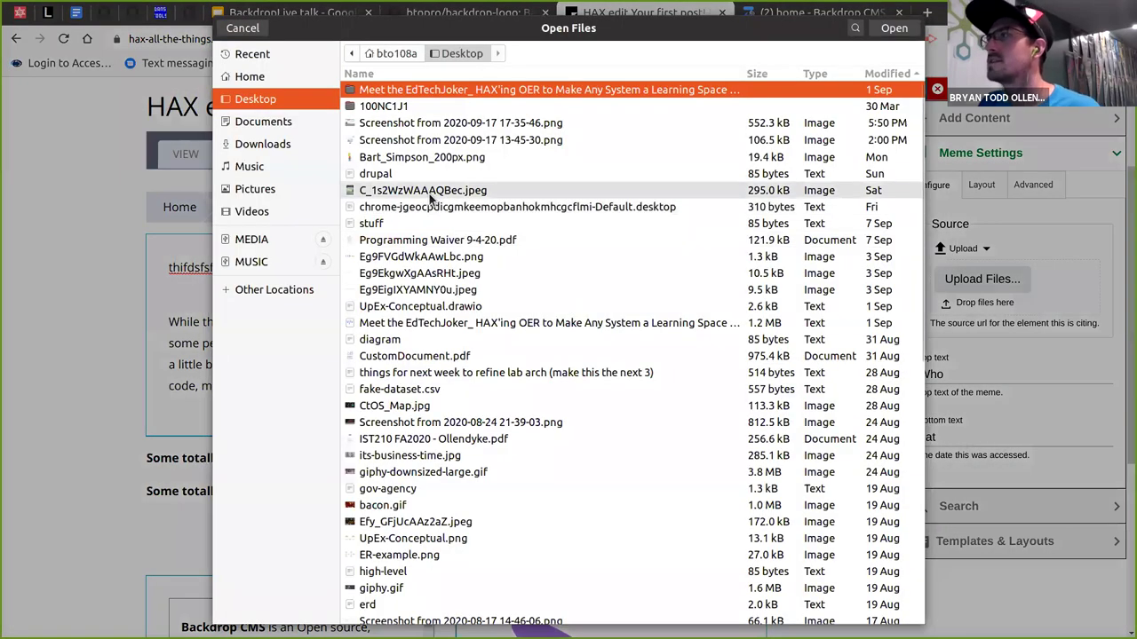
double_click(426, 192)
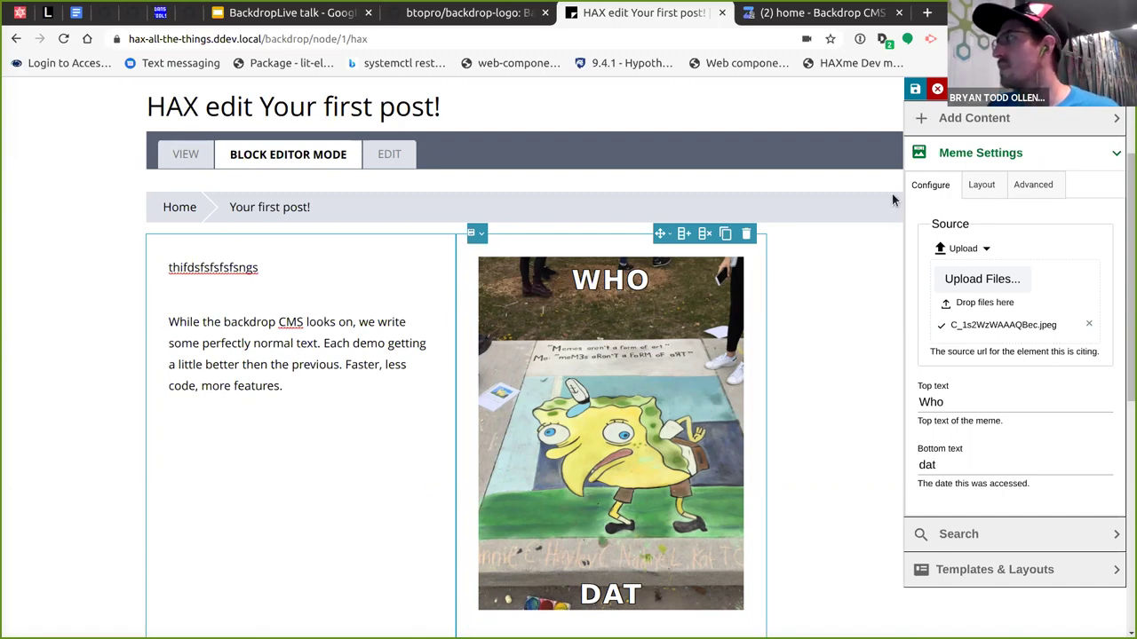
left_click(915, 89)
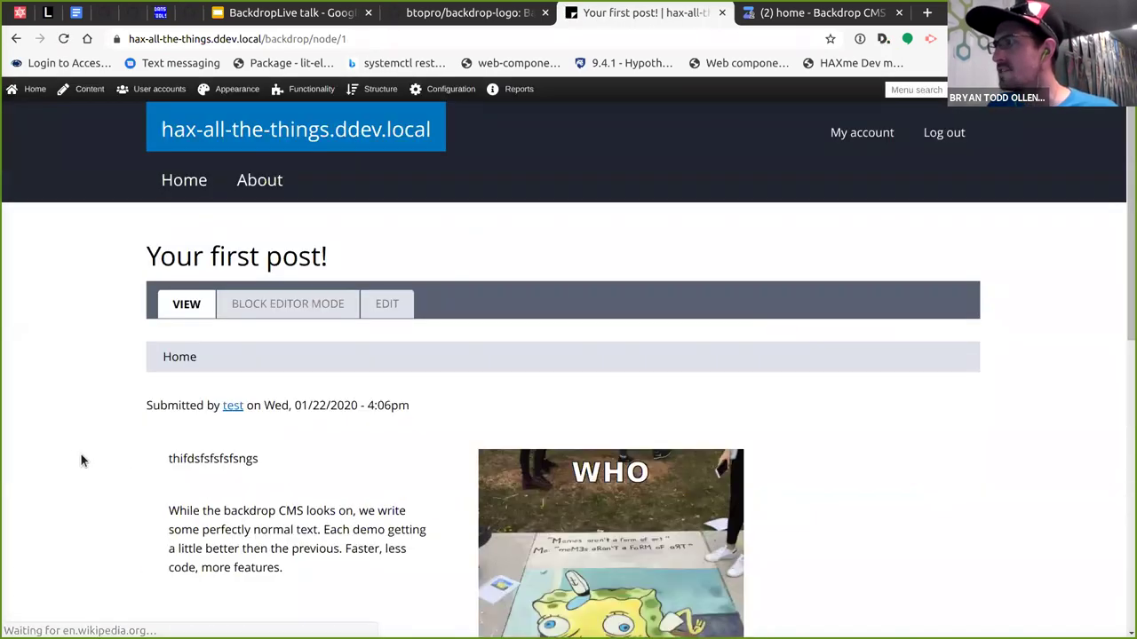
Return the saved post to Block Editor Mode and select the left column's paragraph.
scroll(76, 452, "down", 7)
scroll(263, 476, "up", 10)
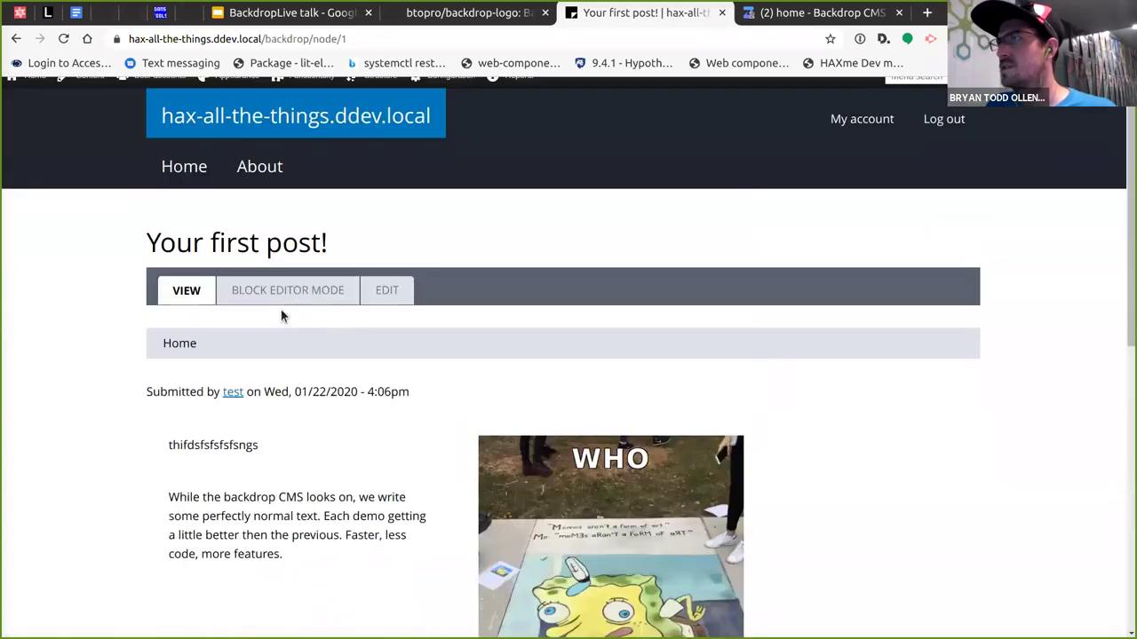
left_click(280, 295)
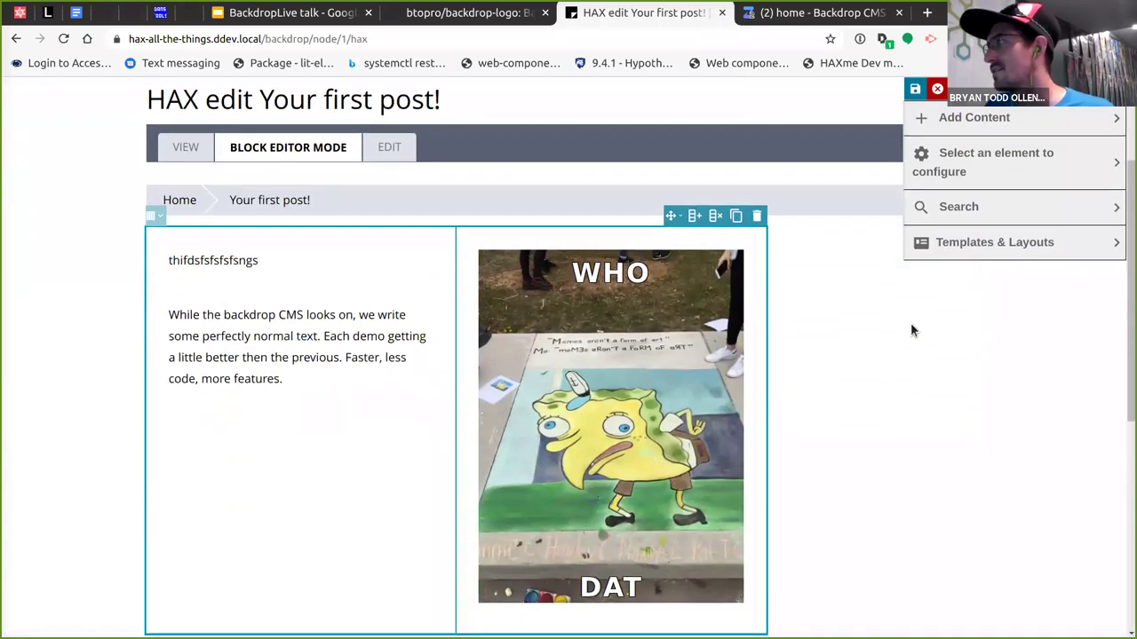
left_click(358, 218)
scroll(499, 464, "down", 1)
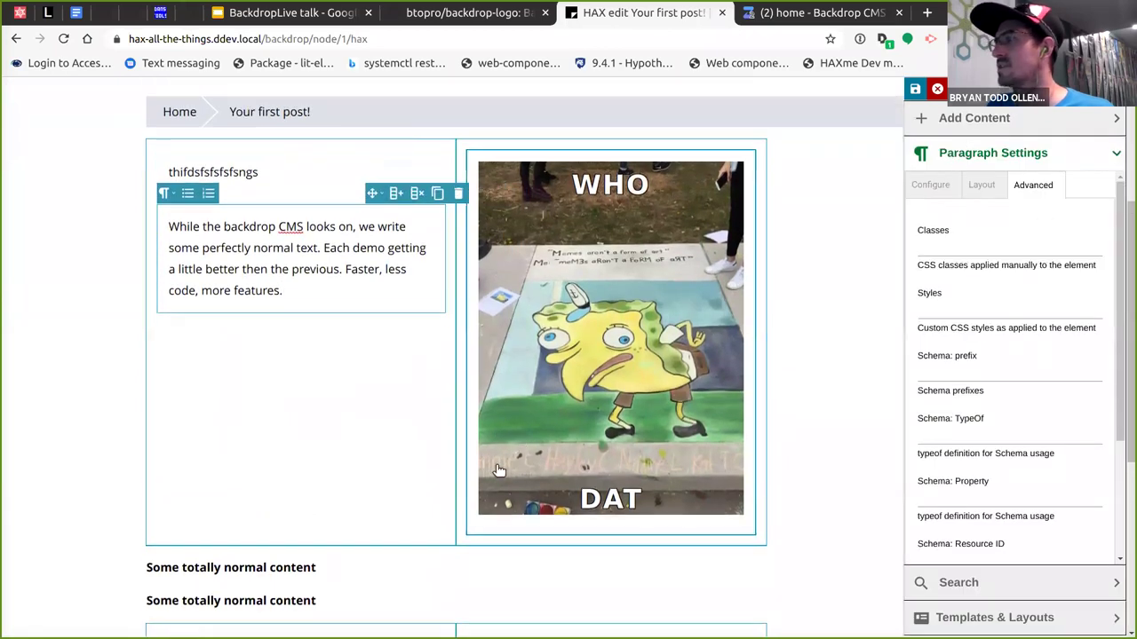
Add a YouTube video player below the heading using the URL from CopyQ clipboard history.
left_click(370, 503)
key("Return")
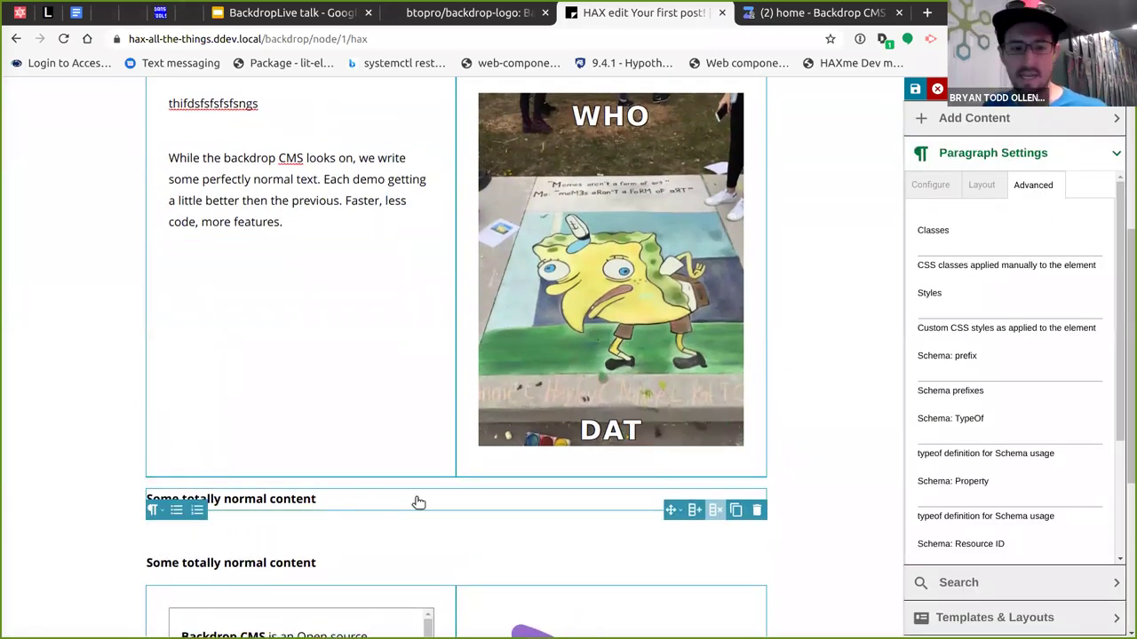
key("ctrl+shift+v")
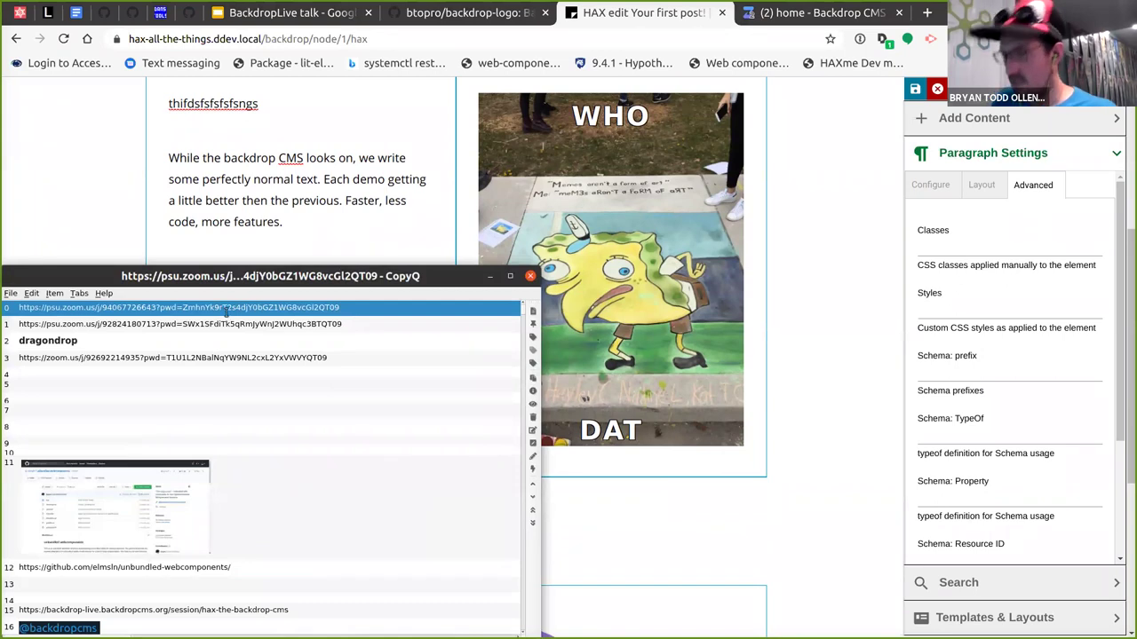
type("youtube")
left_click(191, 326)
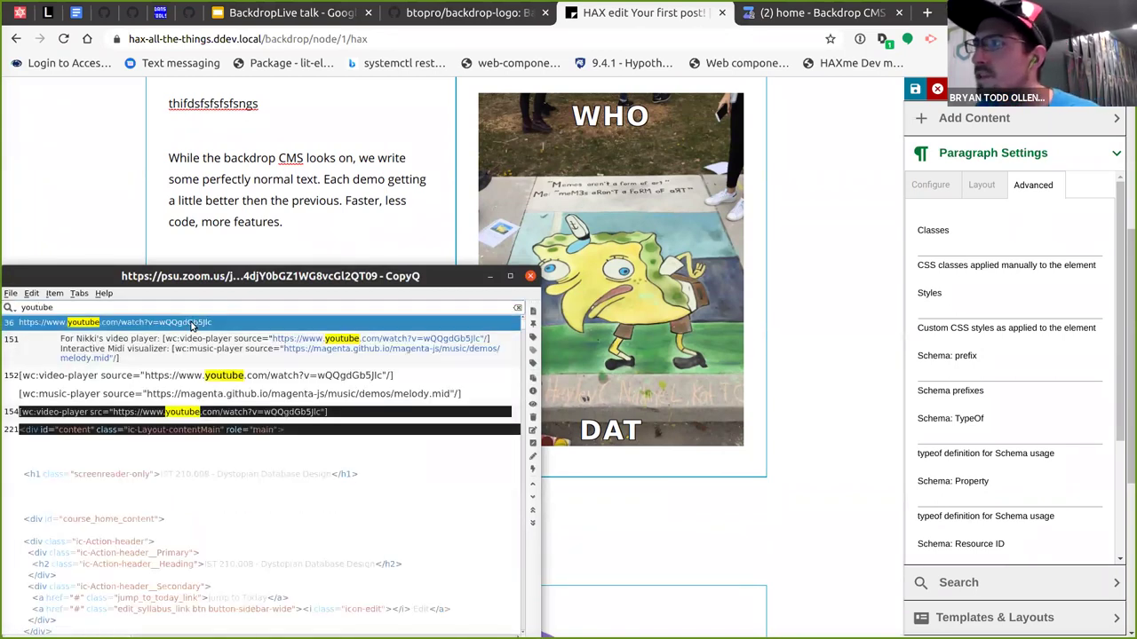
key("Return")
scroll(414, 467, "down", 4)
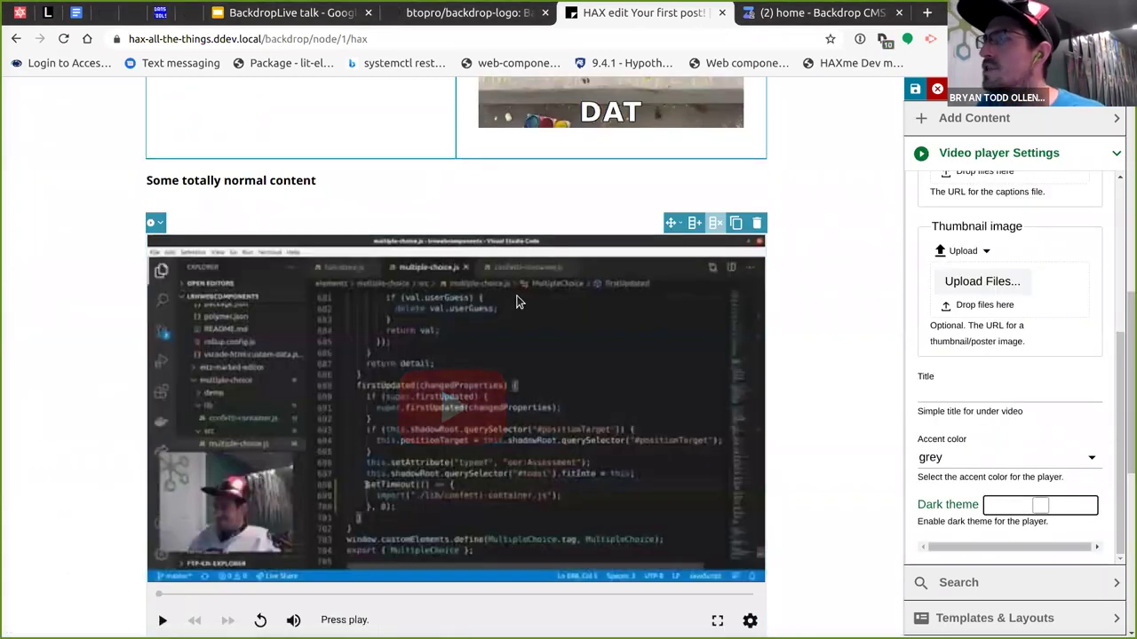
Paste the YouTube URL into the heading before 'content' and as a second video player below.
left_click(395, 181)
left_click(270, 184)
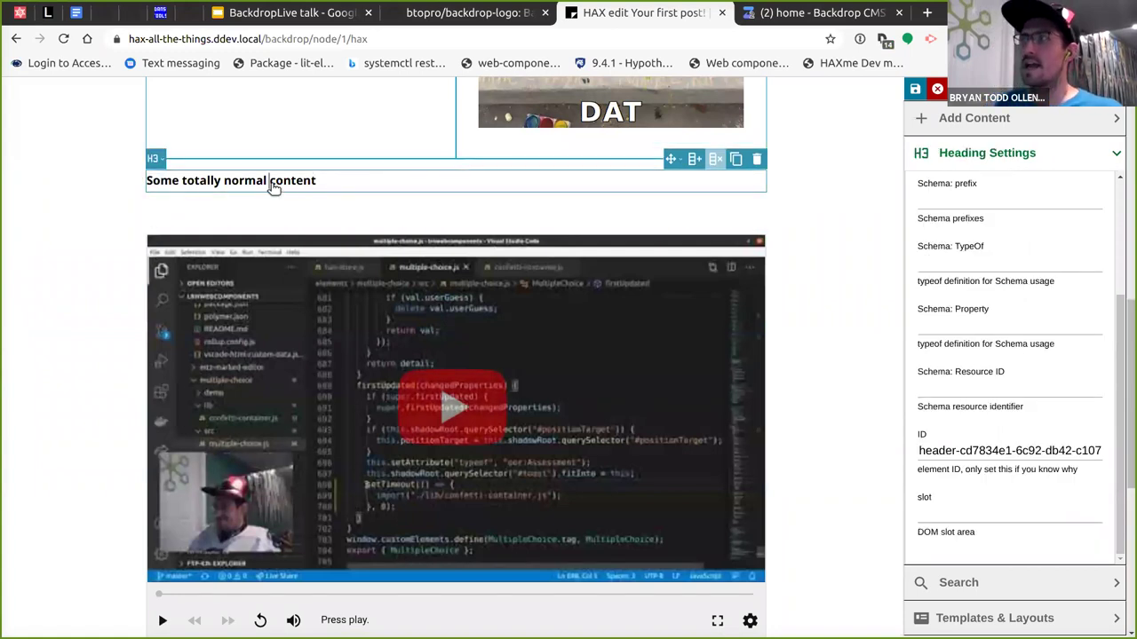
type("https://www.youtube.com/watch?v=wQQgdGb5Jlc")
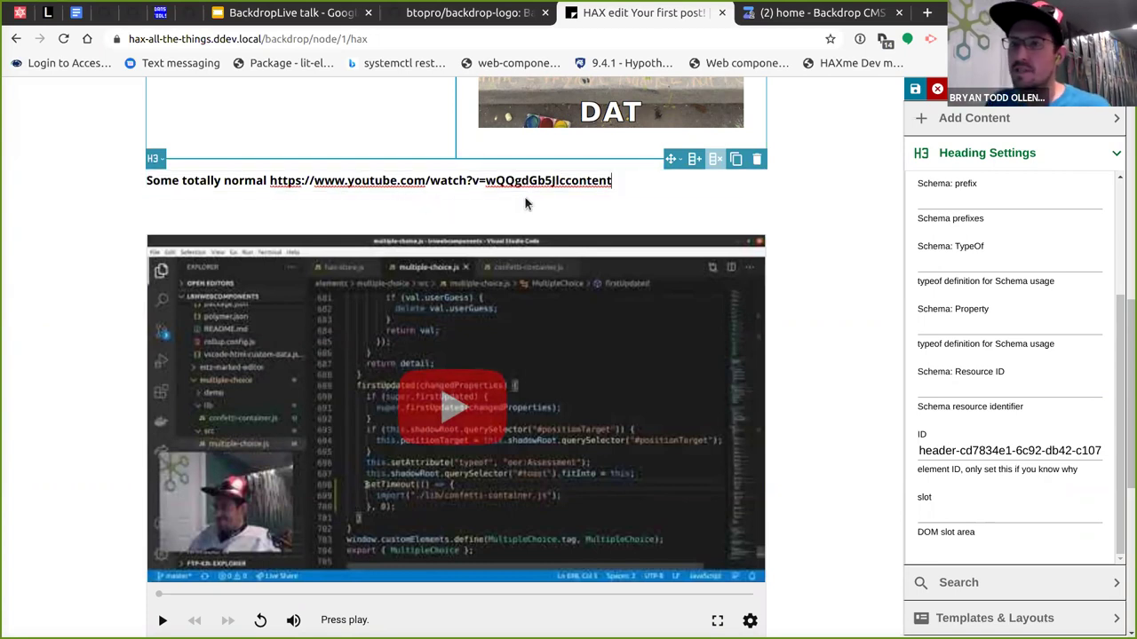
key("Return")
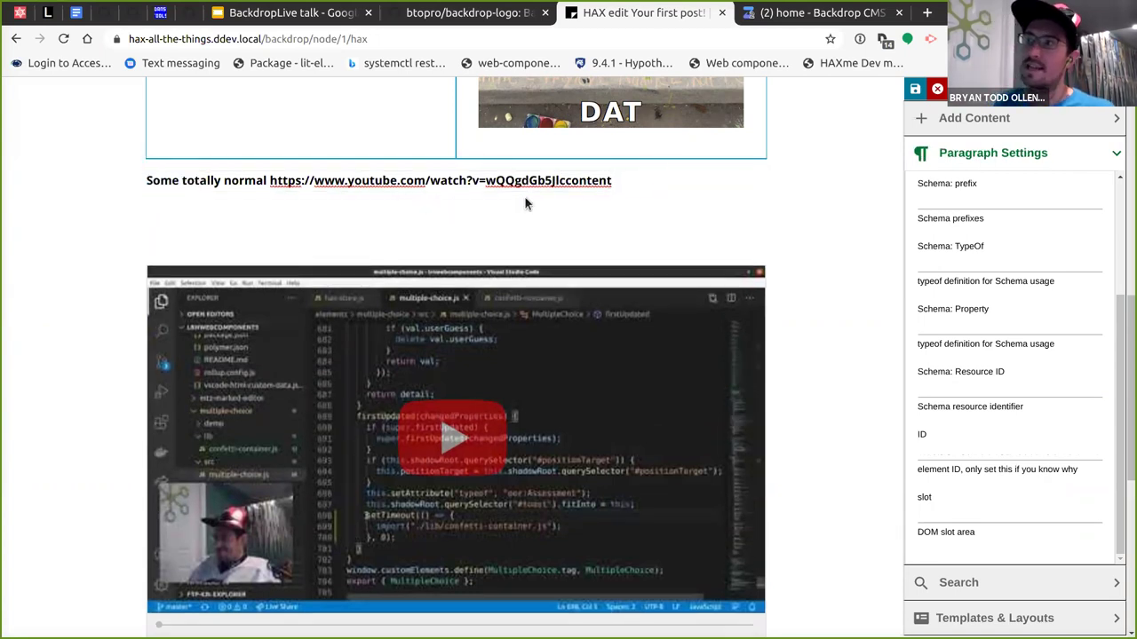
key("ctrl+v")
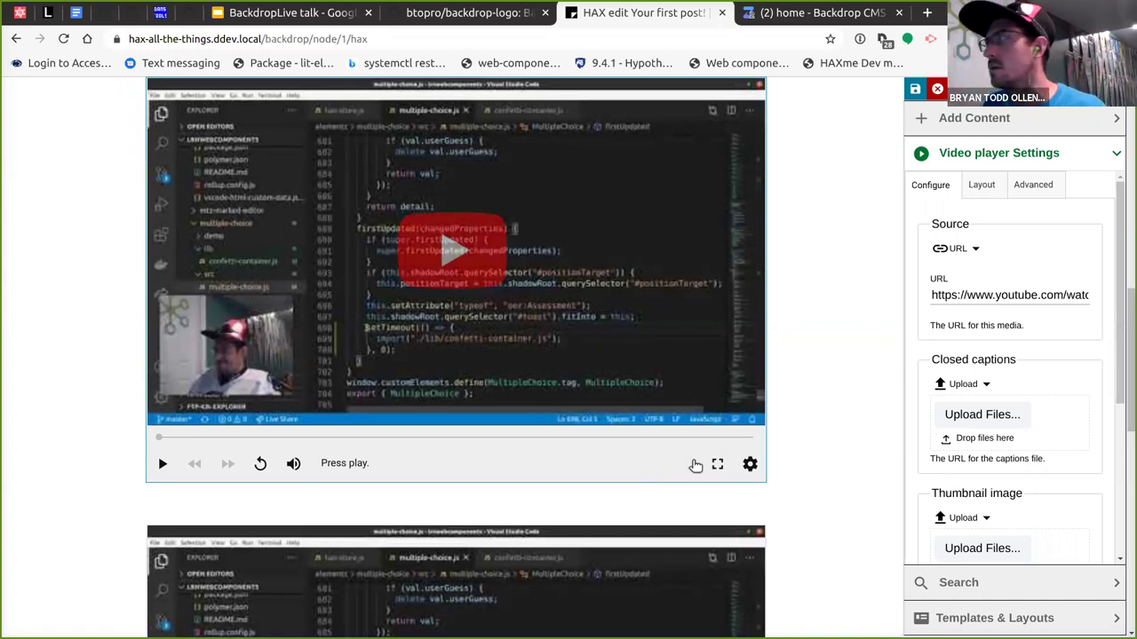
Bring up the Transform options for the video player.
scroll(371, 423, "up", 2)
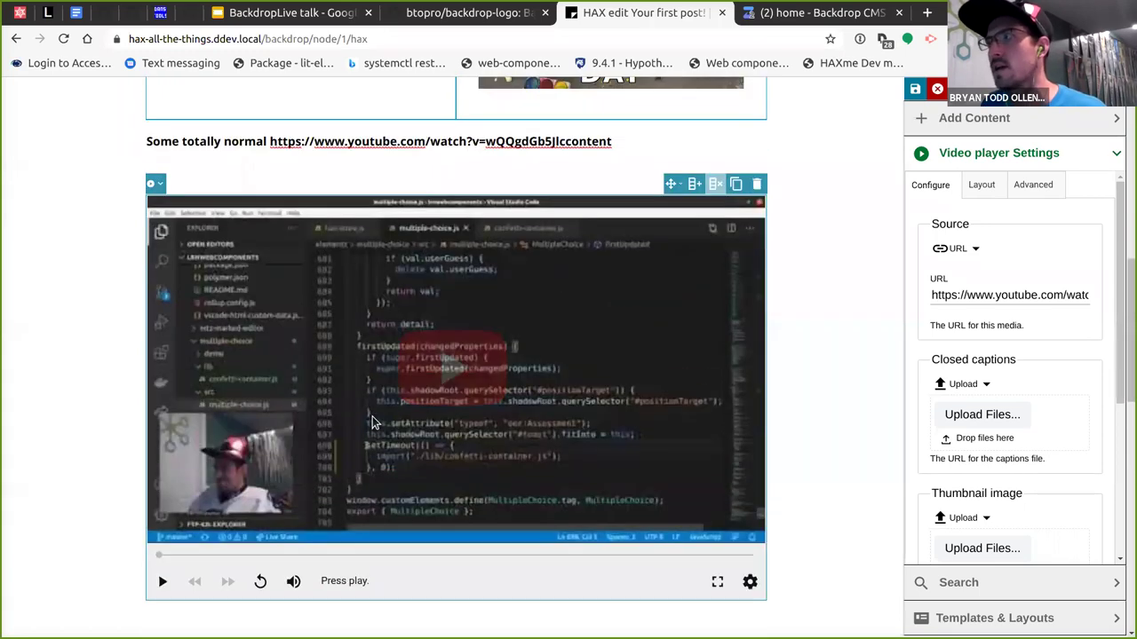
scroll(371, 423, "up", 1)
left_click(157, 223)
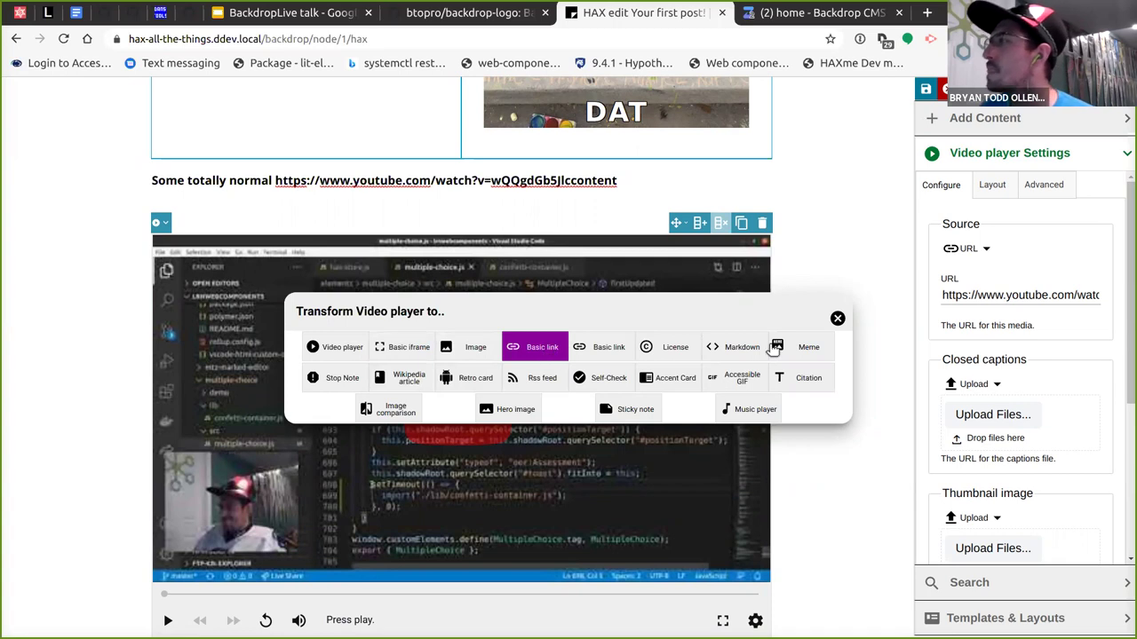
Turn the video player into a License card titled 'Youtube Video on BackDrop' with the YouTube URL as source.
left_click(668, 345)
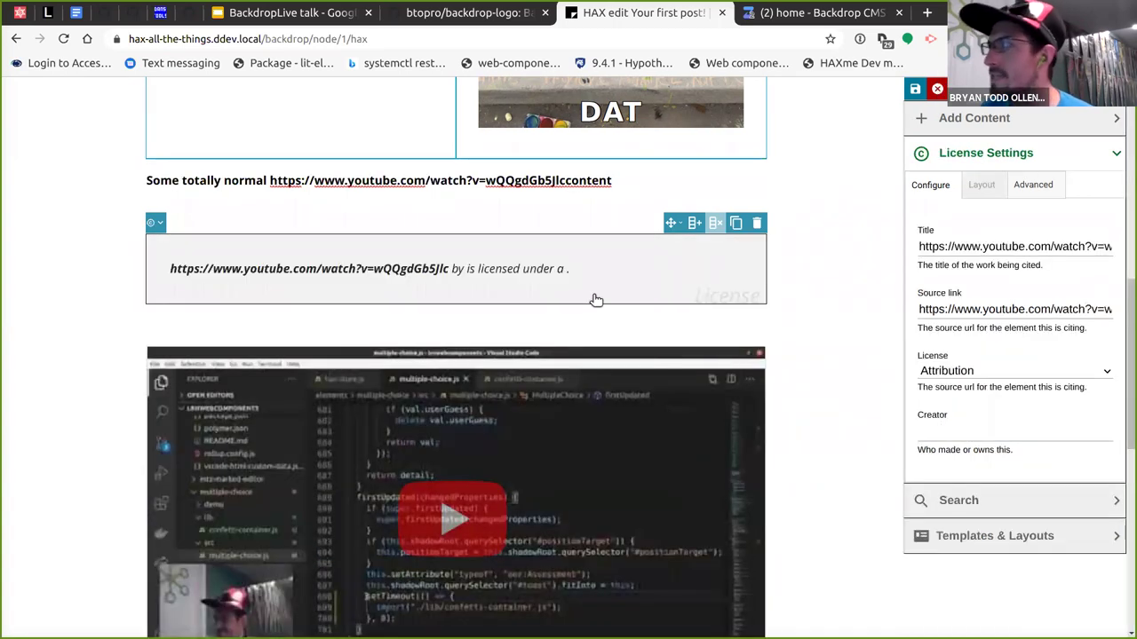
triple_click(977, 249)
key("ctrl+c")
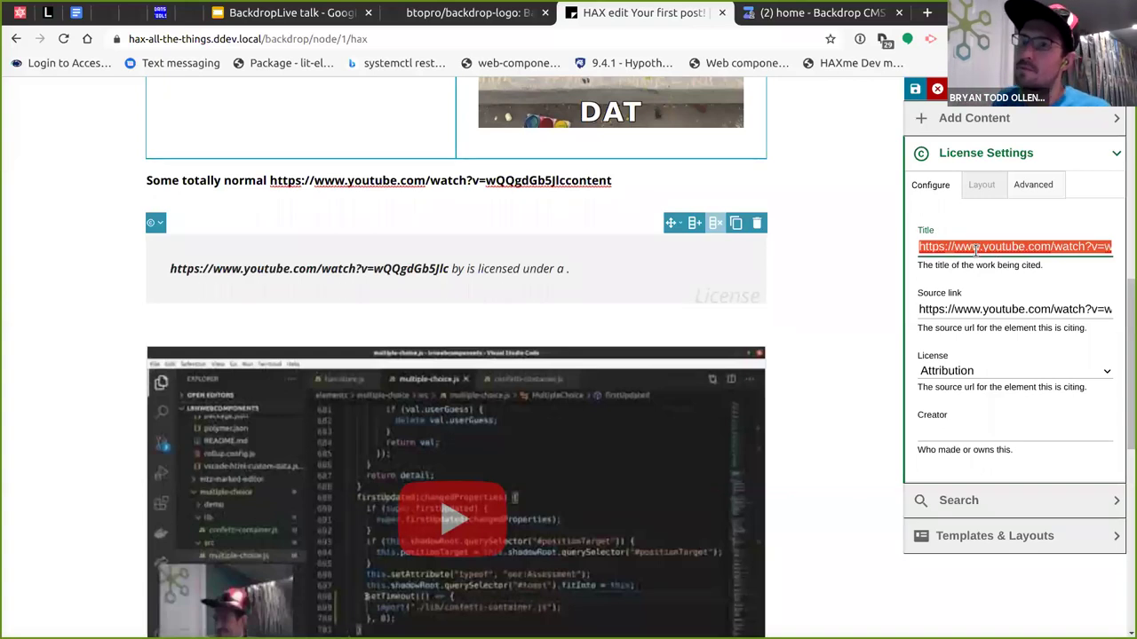
key("BackSpace")
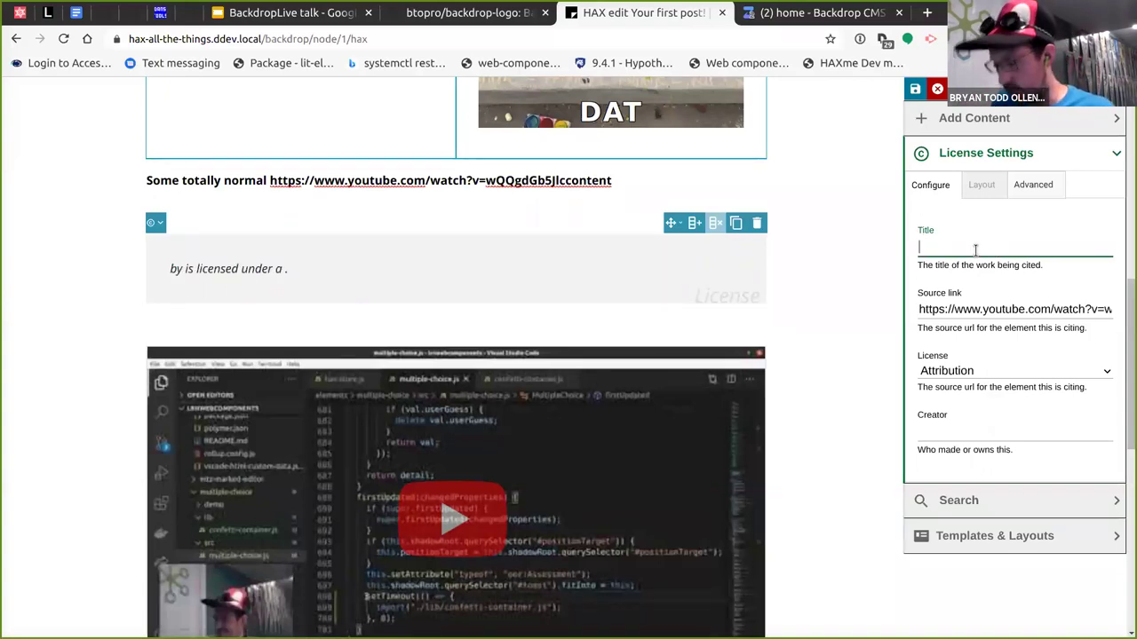
type("Youtube Video on BackDrop")
key("Tab")
key("BackSpace")
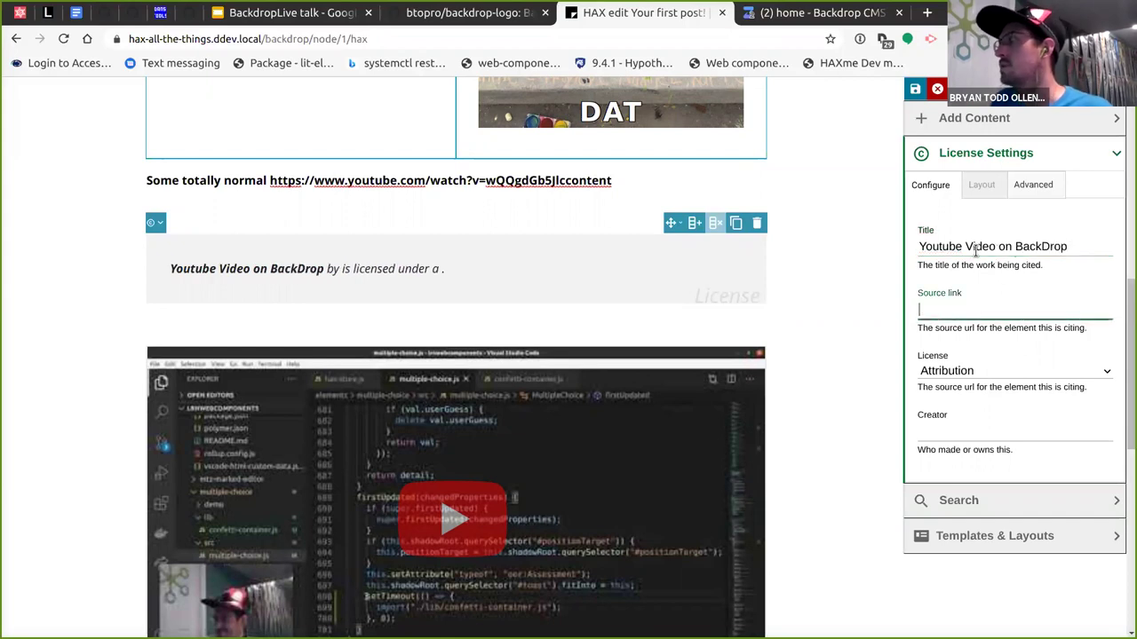
key("ctrl+v")
Set the license to Attribution Non-commercial No derivatives and enter the creator's name.
left_click(977, 372)
left_click(973, 416)
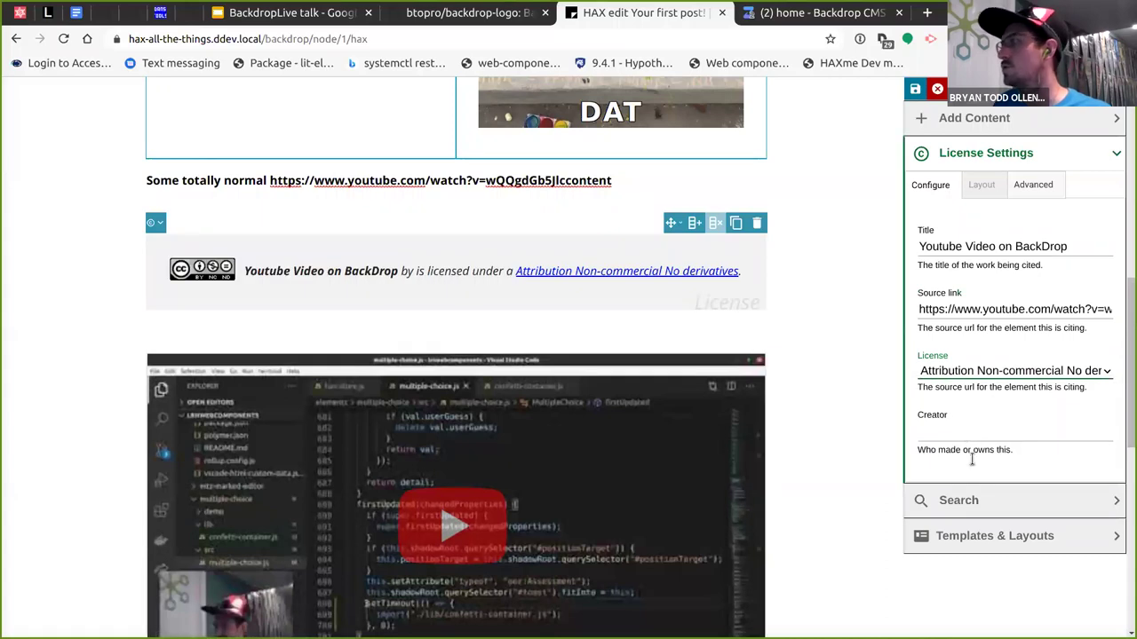
type("Bryan Ollendyke")
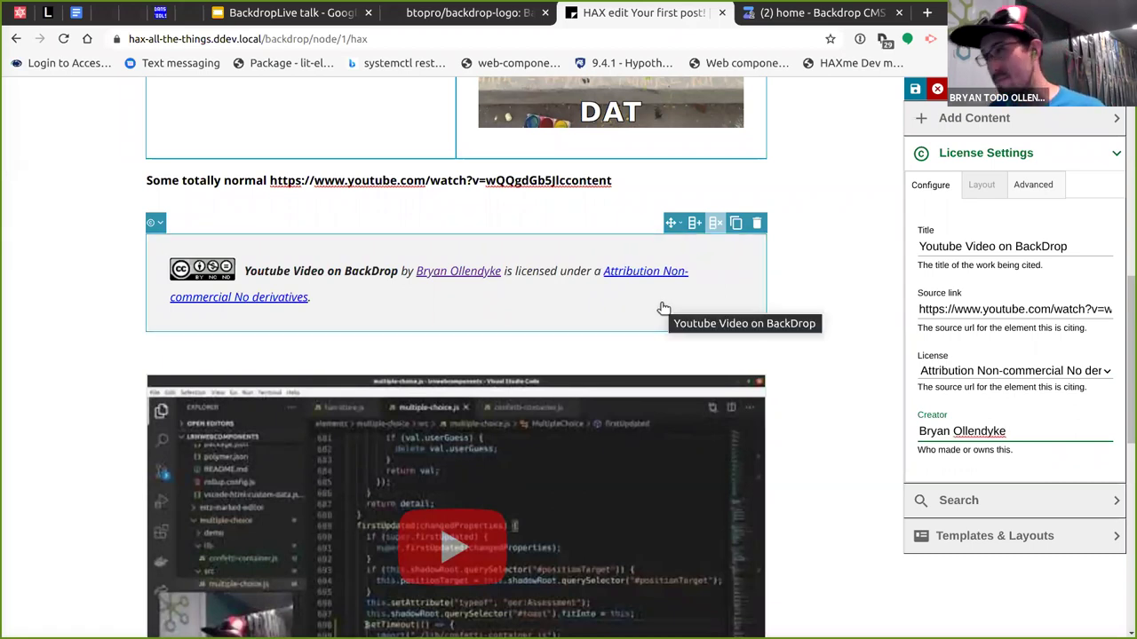
right_click(679, 307)
Inspect the license-element markup in DevTools, then show the License block's Advanced settings.
left_click(728, 555)
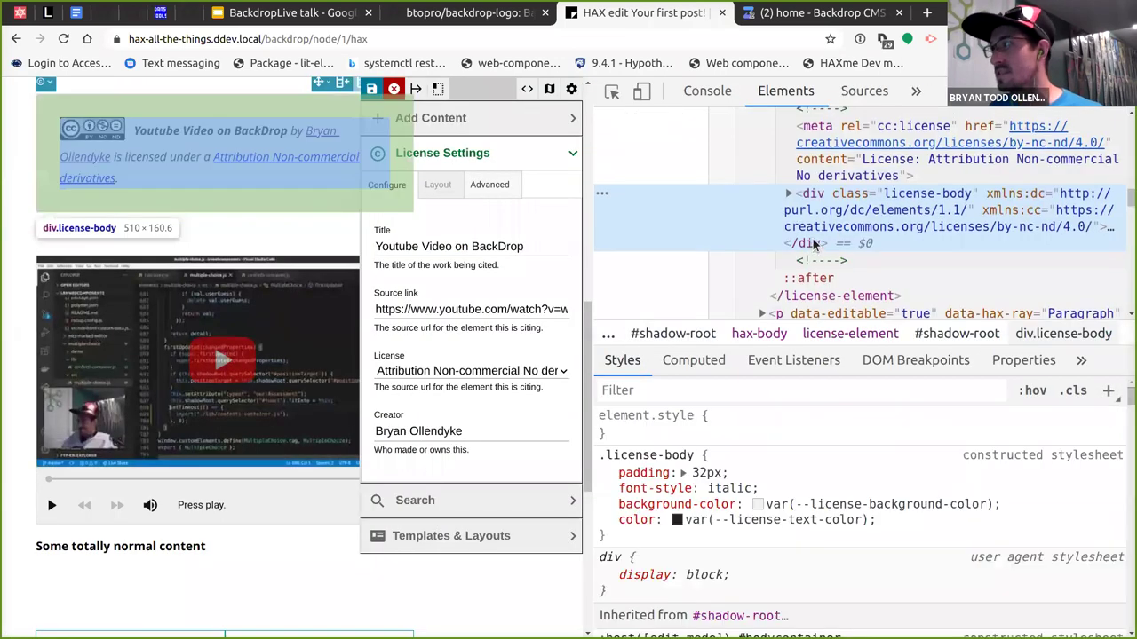
scroll(787, 249, "down", 1)
left_click(800, 258)
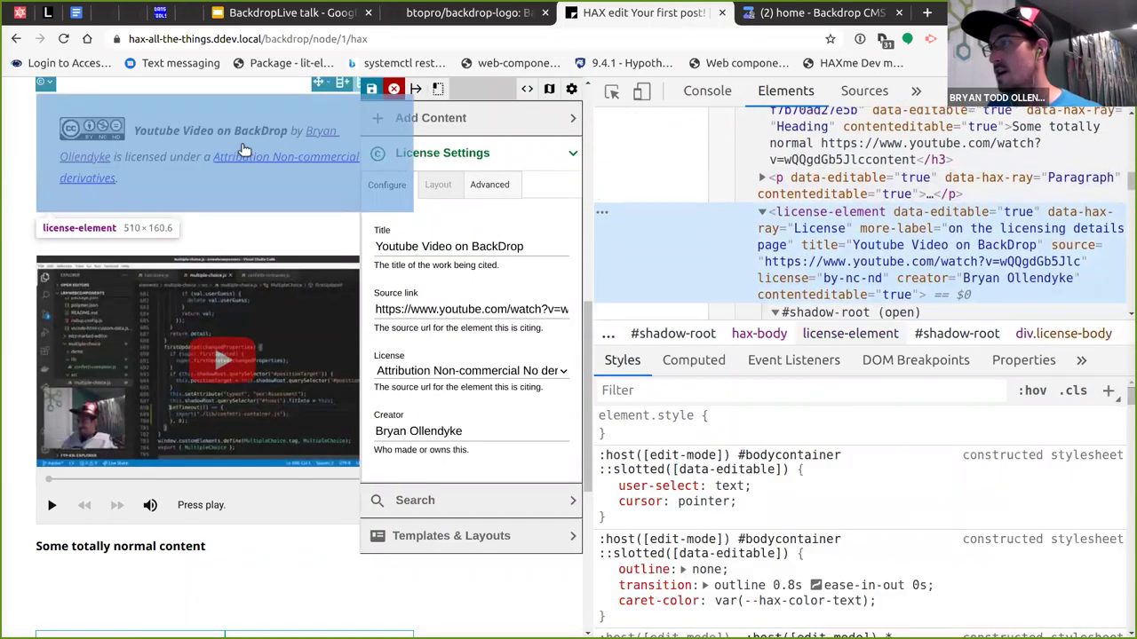
left_click(1121, 91)
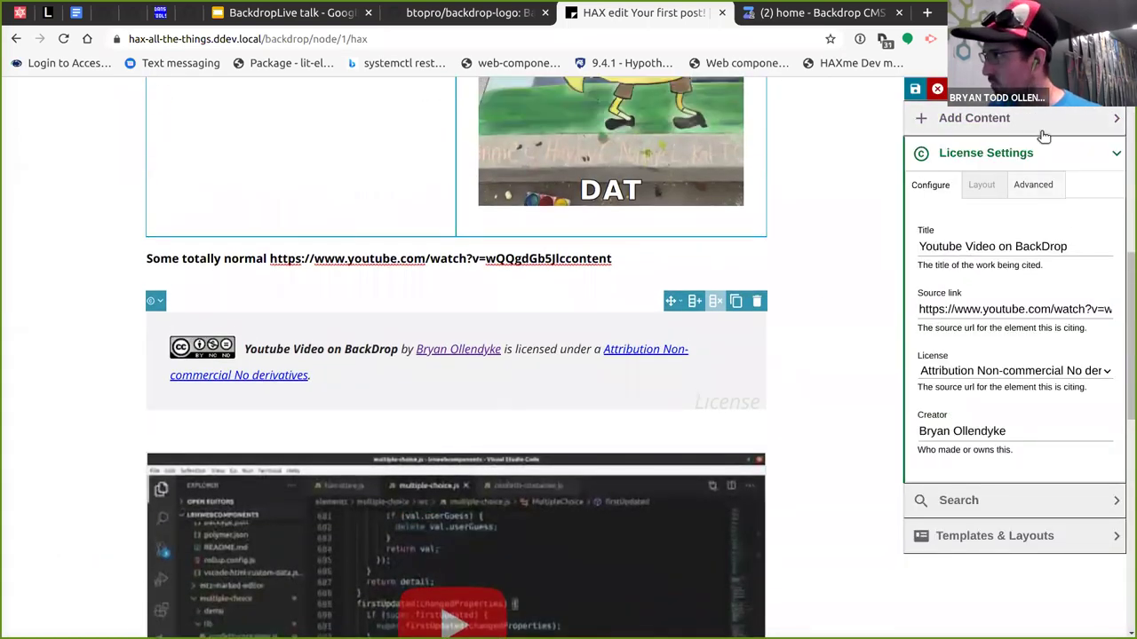
left_click(1033, 187)
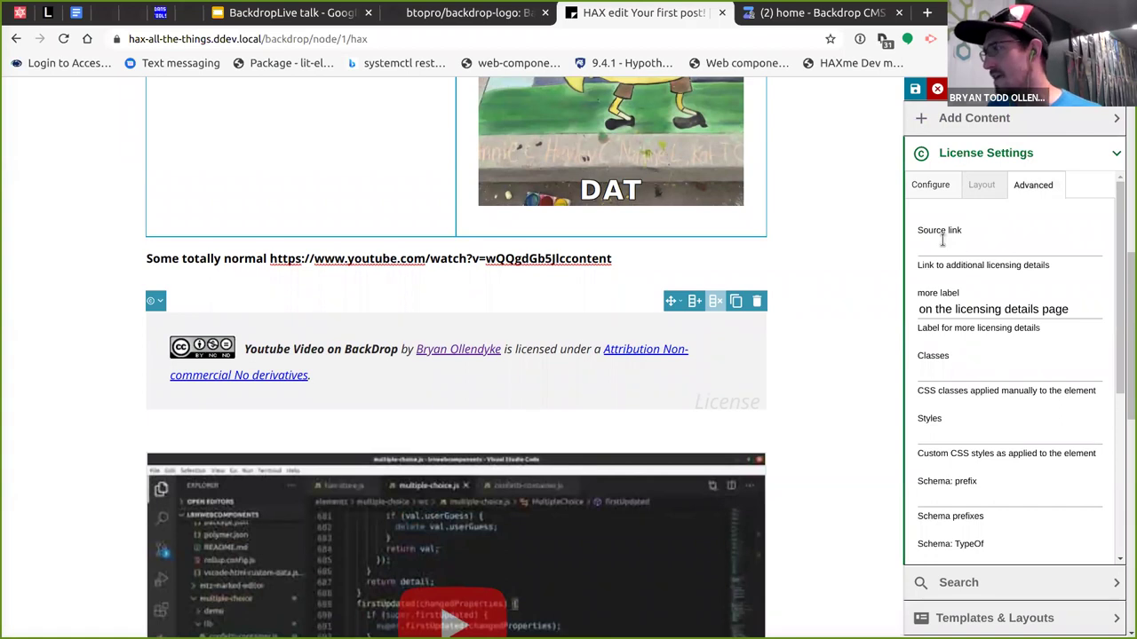
scroll(966, 340, "down", 3)
Collapse License Settings, browse the Add Content element grid, then collapse Add Content.
scroll(969, 348, "up", 4)
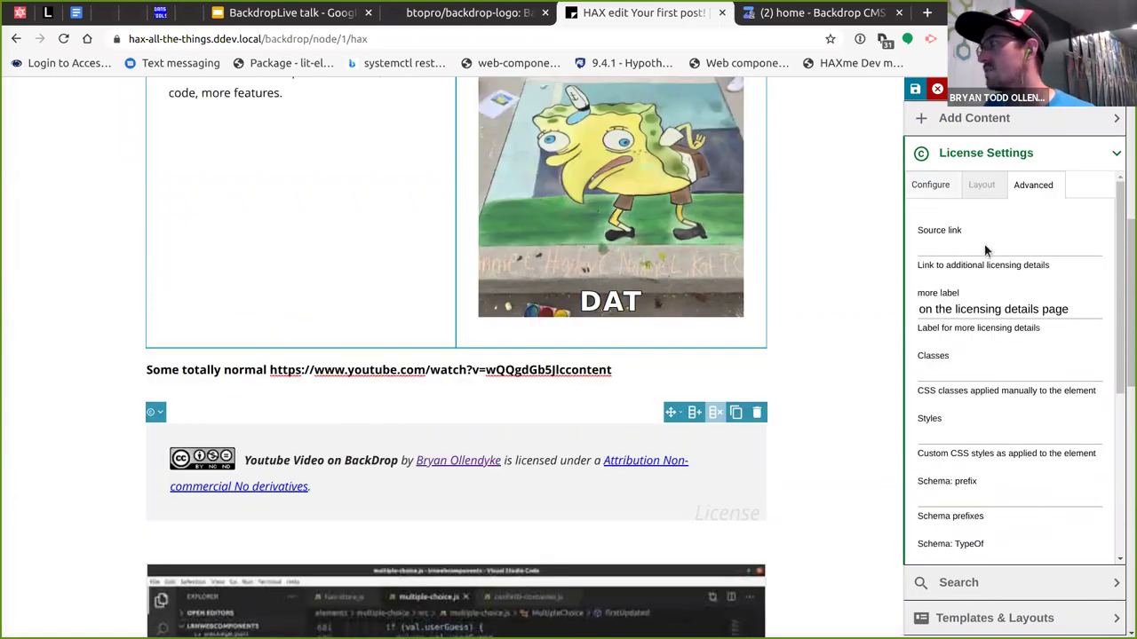
left_click(932, 152)
left_click(972, 117)
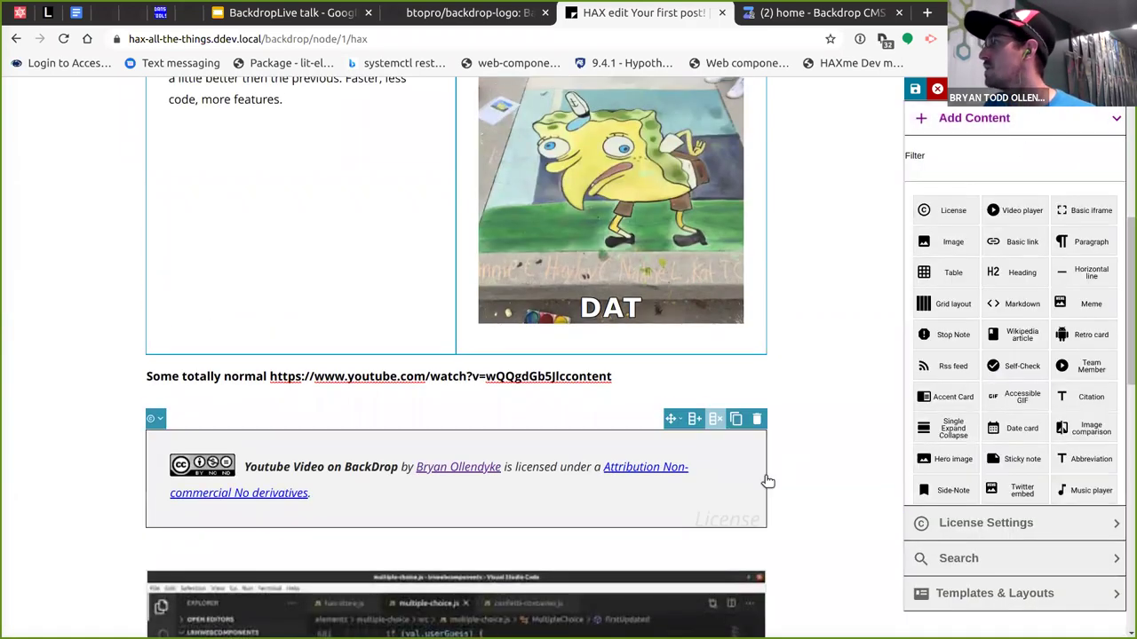
scroll(618, 444, "down", 1)
scroll(618, 444, "up", 3)
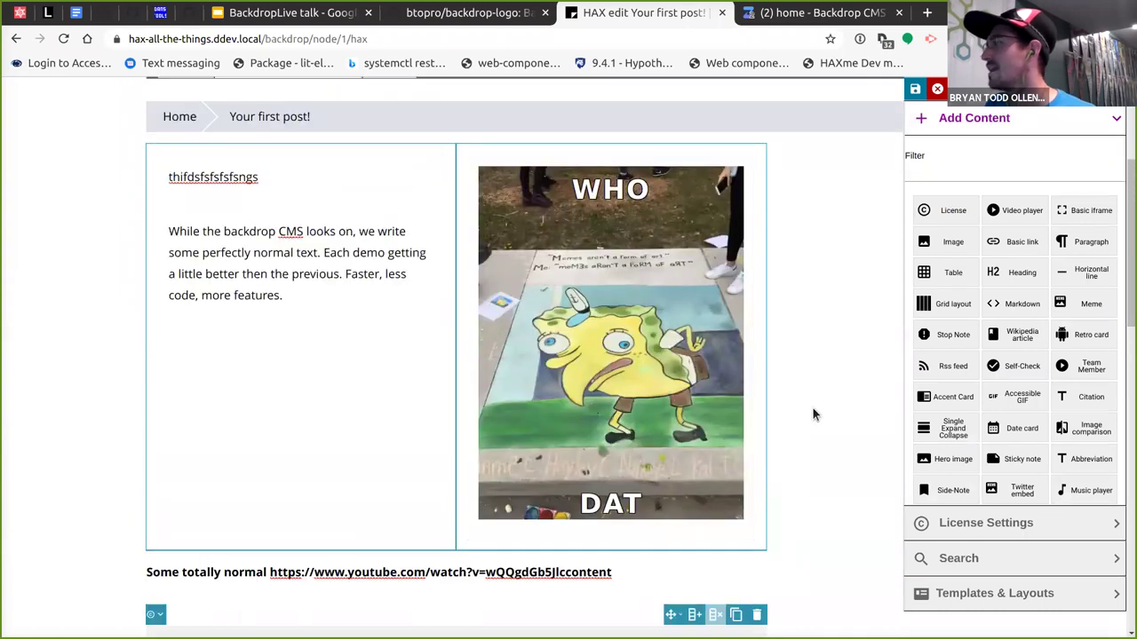
scroll(812, 412, "up", 1)
scroll(802, 417, "down", 3)
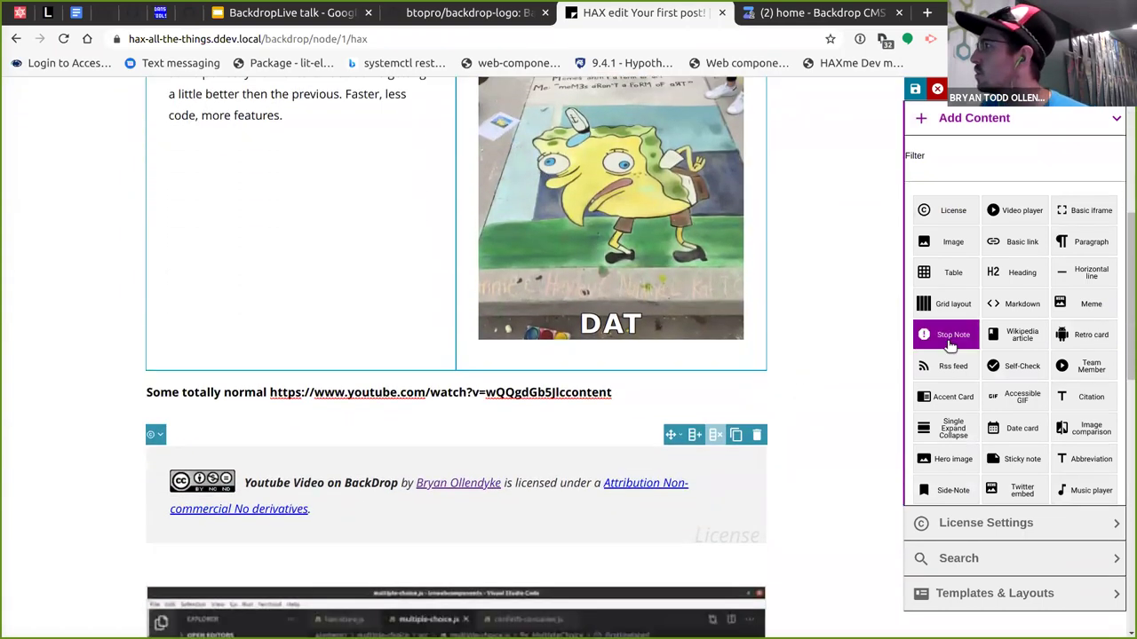
scroll(1022, 397, "down", 1)
scroll(778, 447, "down", 1)
scroll(1087, 278, "up", 1)
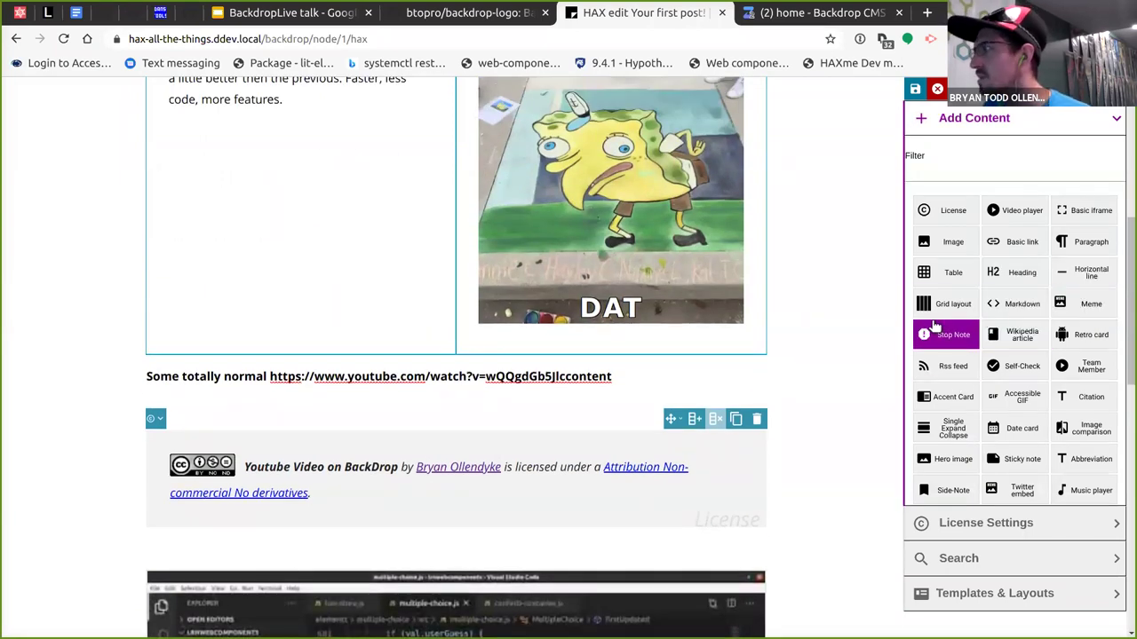
scroll(1012, 338, "up", 1)
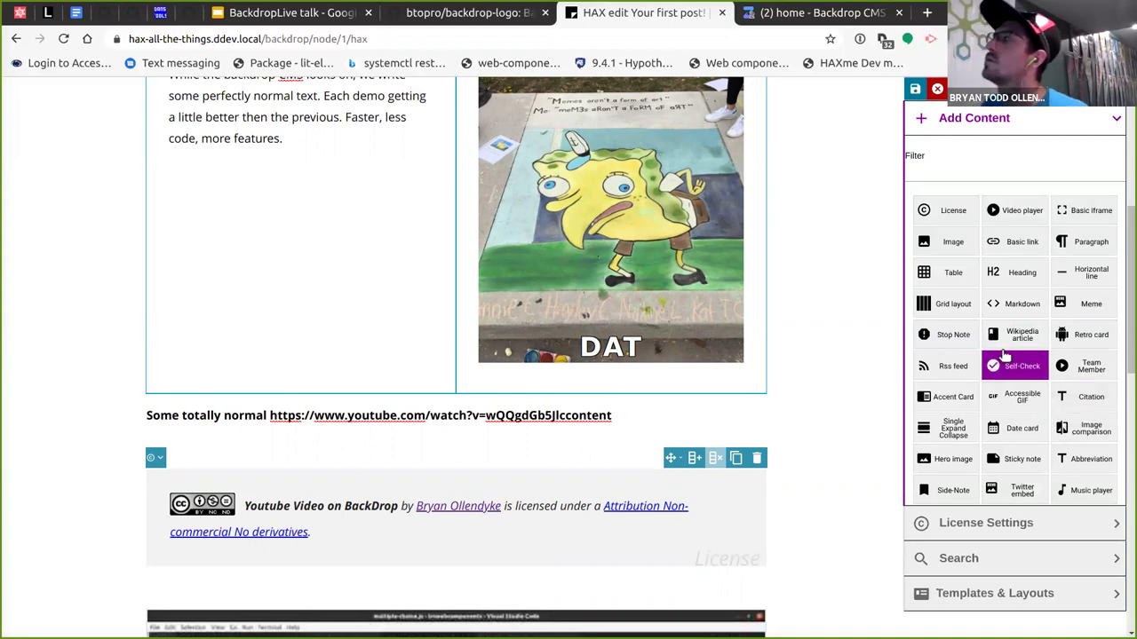
left_click(1050, 125)
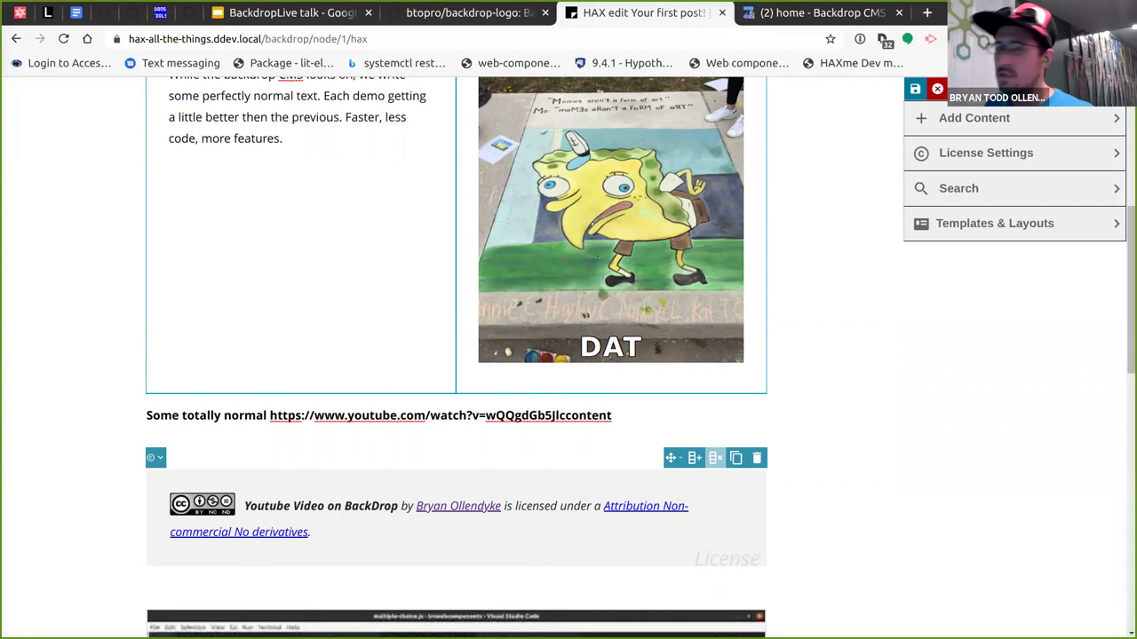
In a new terminal, cd into ~/lrnwebcomponents/elements/wikipedia-query and run 'code .'.
key("alt+Tab")
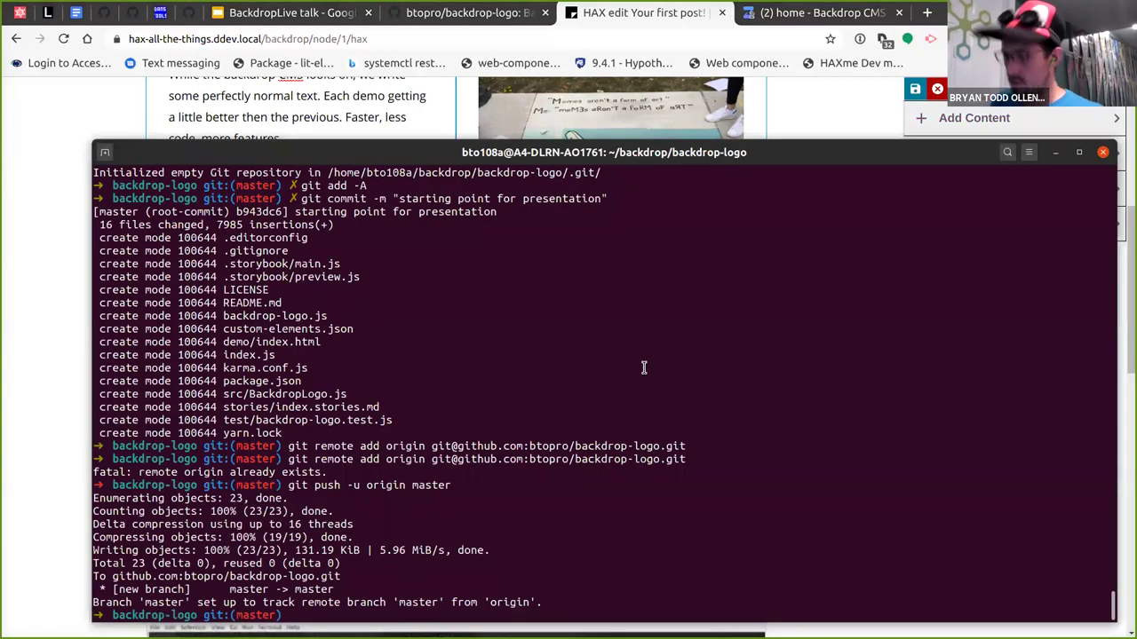
key("ctrl+shift+n")
type("cd ~/lrnwebcomponents/el")
key("Tab")
type("wik")
key("Tab")
key("Return")
type("code .")
key("Return")
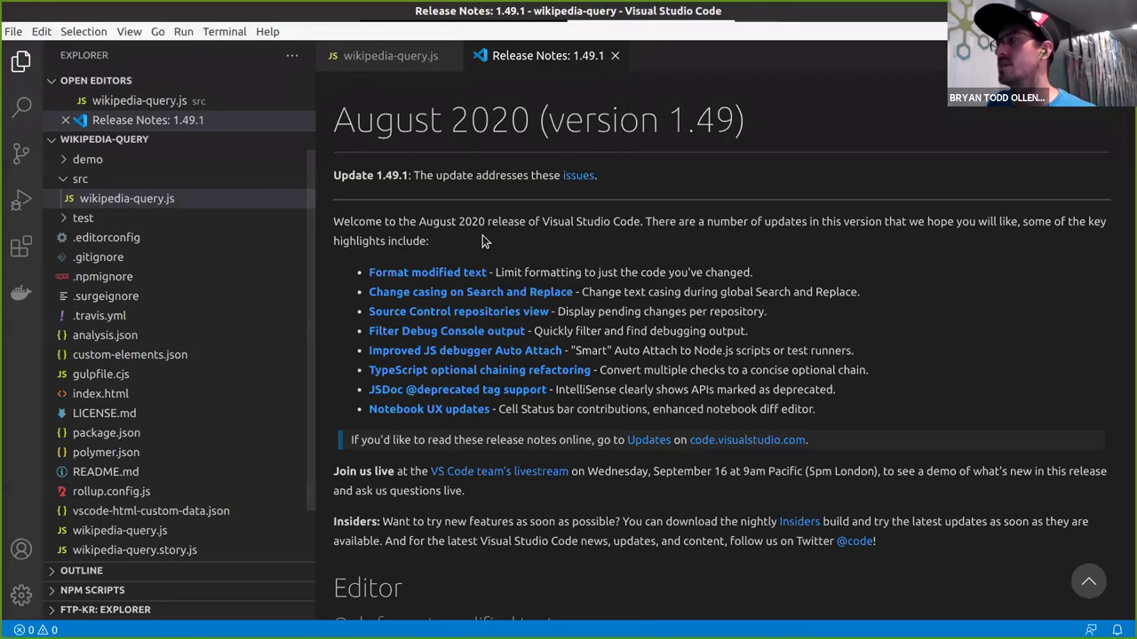
Switch to wikipedia-query.js and search it for hax to find the haxProperties definition.
key("ctrl+Tab")
scroll(574, 252, "up", 15)
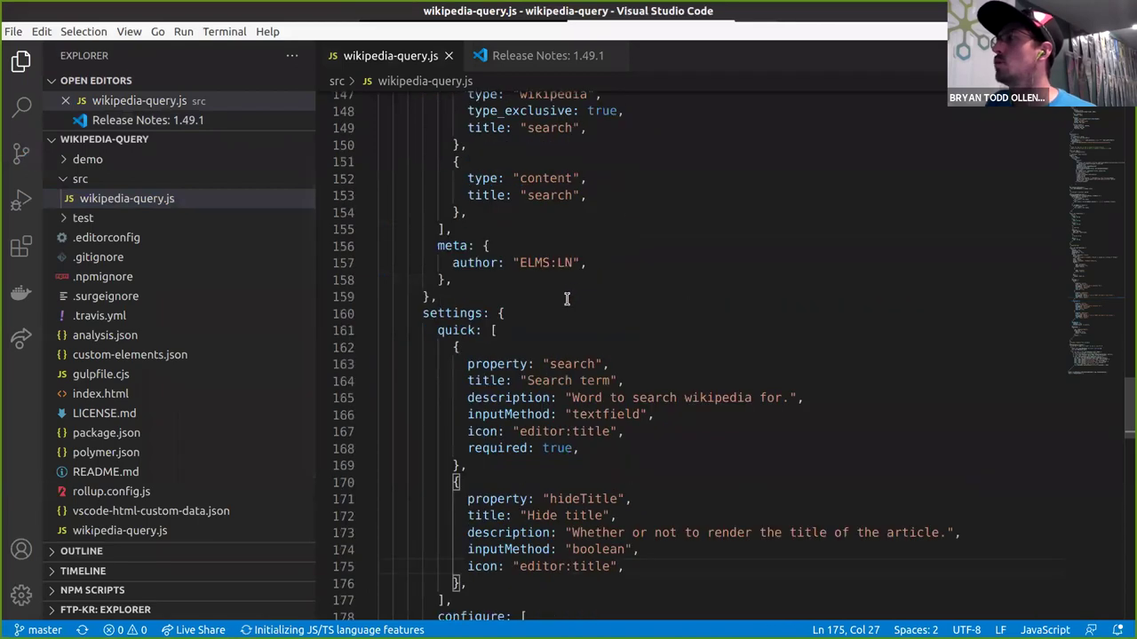
scroll(468, 256, "down", 3)
scroll(468, 256, "up", 2)
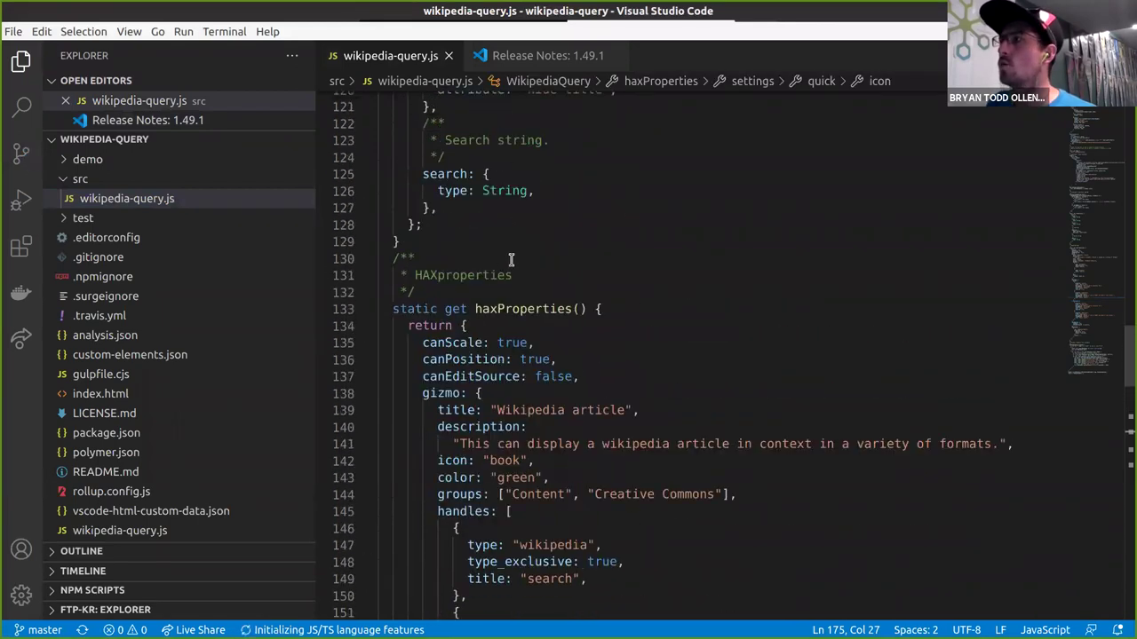
left_click_drag(498, 308, 475, 308)
key("ctrl+f")
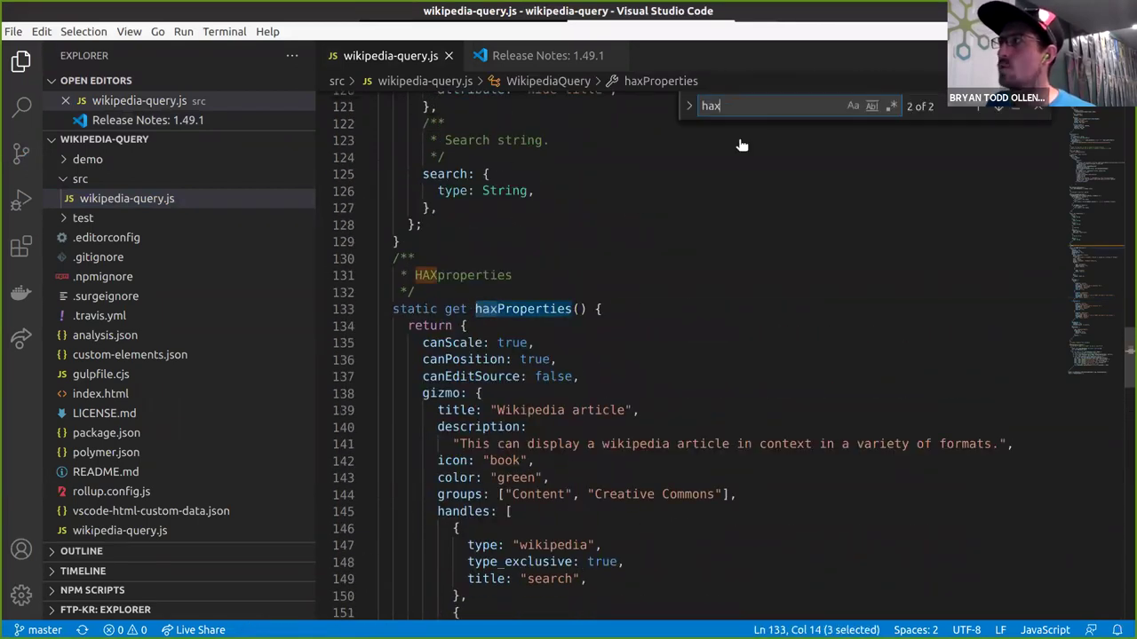
left_click(439, 300)
left_click(580, 308)
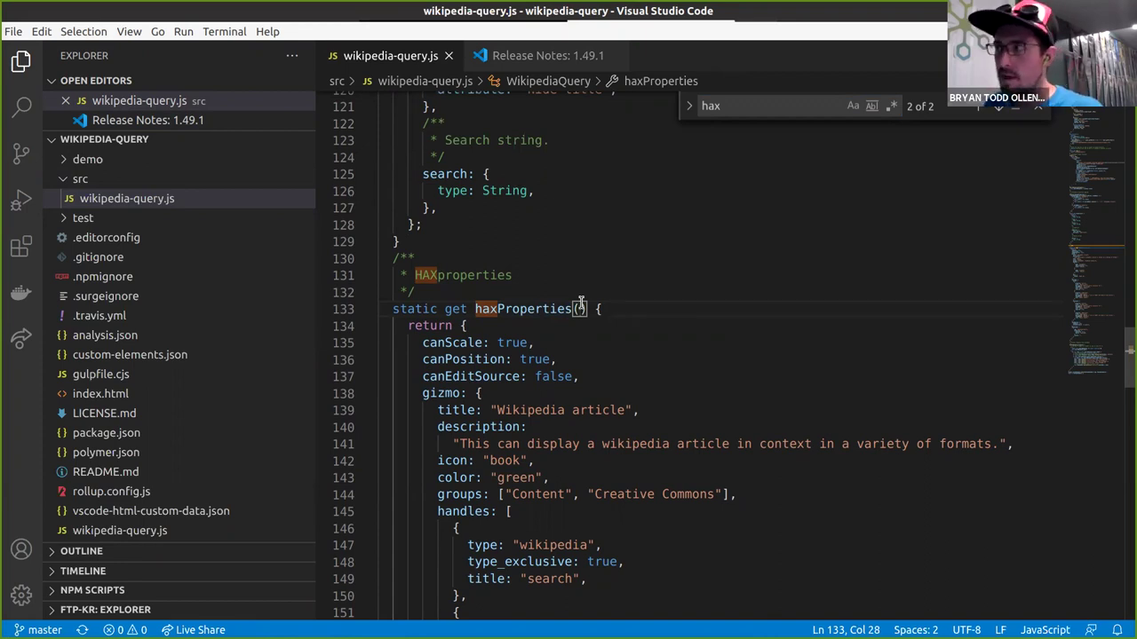
double_click(548, 308)
left_click(504, 286)
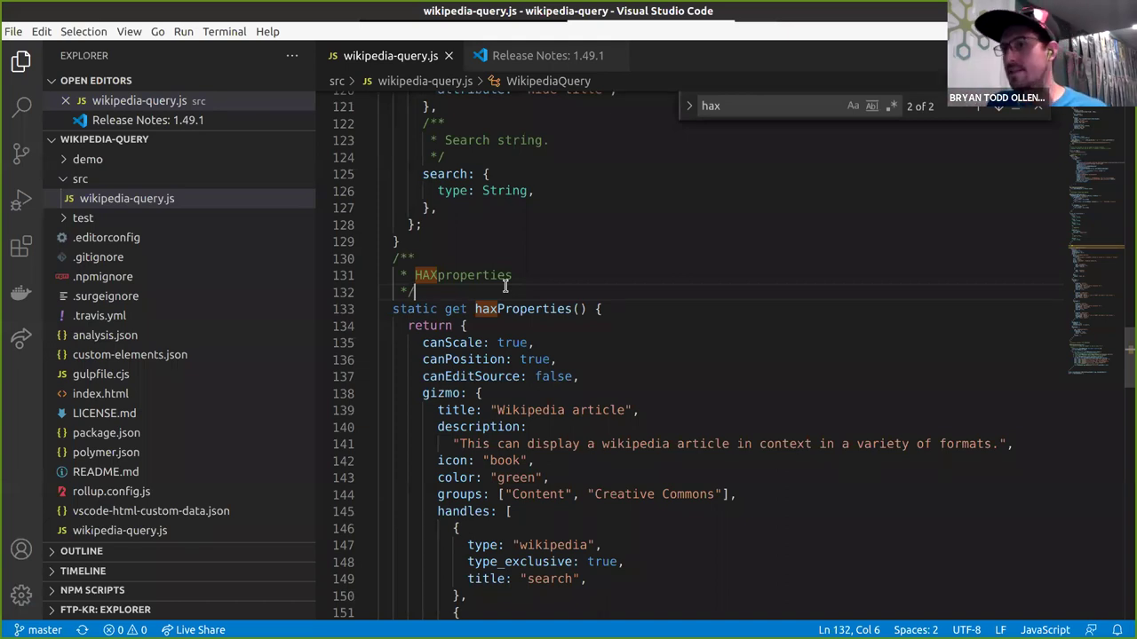
Examine the 'Wikipedia article' gizmo and its handles list, including the wikipedia handle type.
left_click(499, 376)
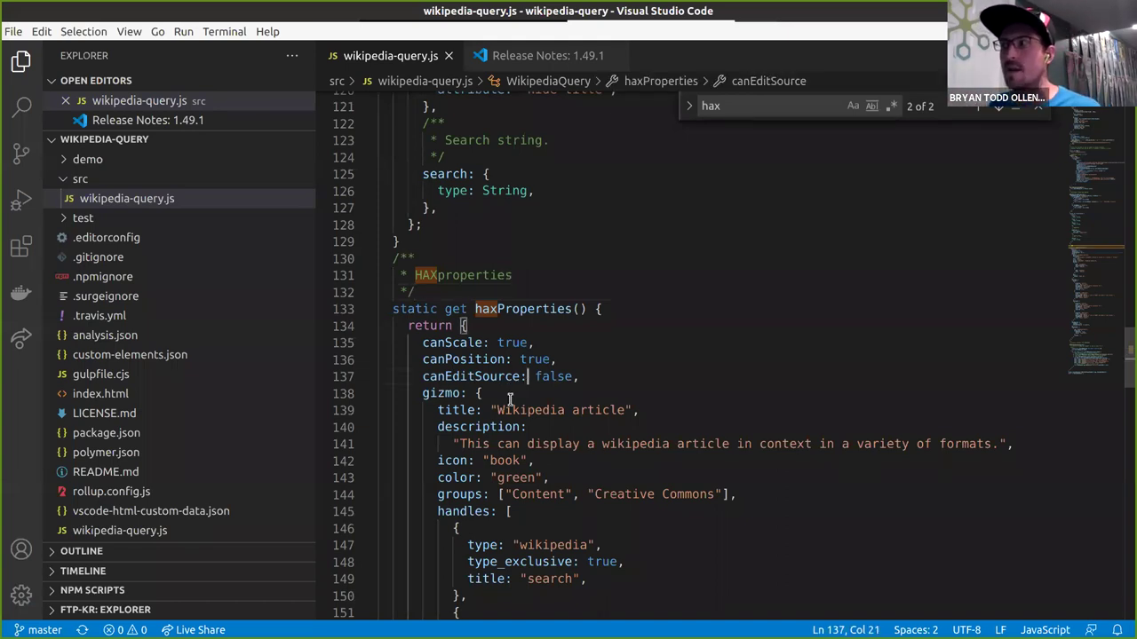
scroll(499, 373, "down", 1)
left_click_drag(498, 354, 628, 355)
left_click(628, 354)
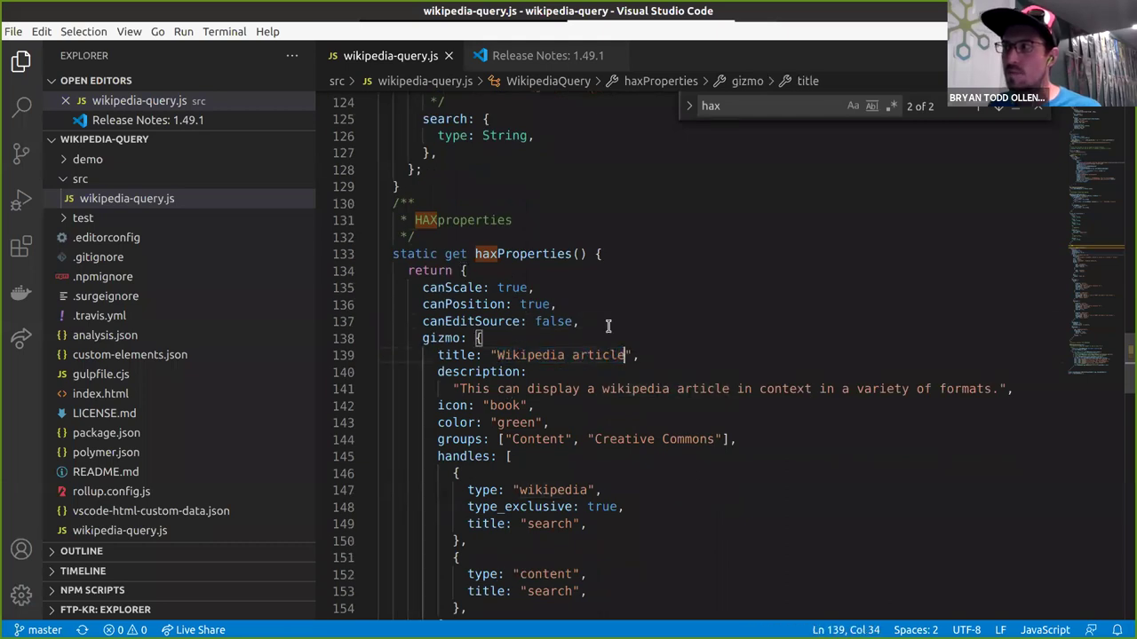
scroll(484, 285, "down", 5)
left_click(432, 181)
left_click(505, 181)
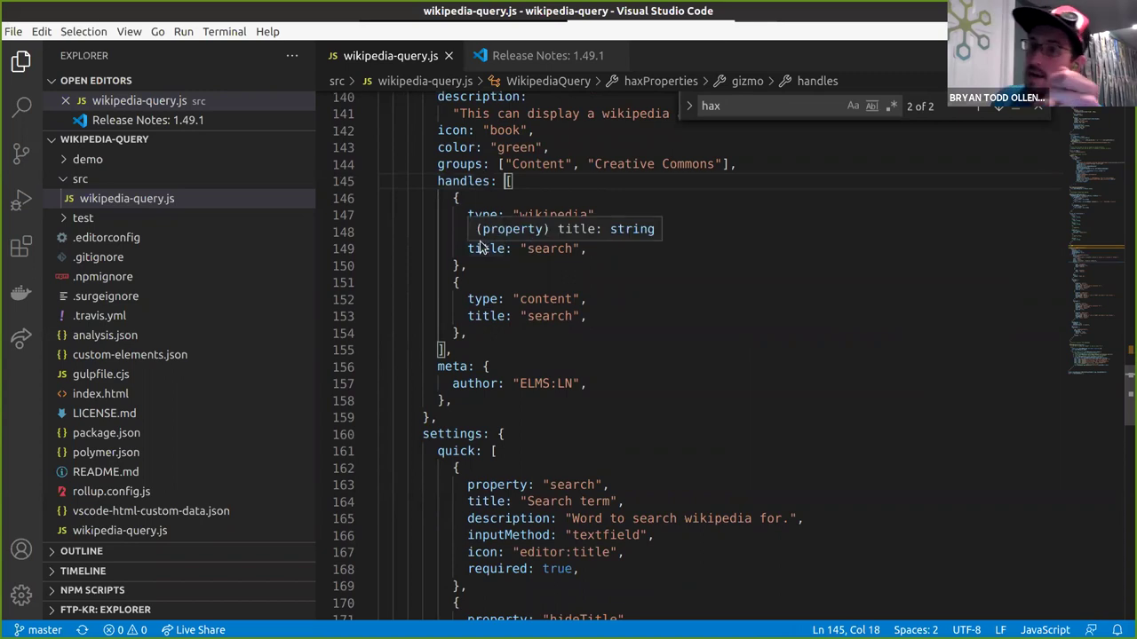
left_click(479, 198)
double_click(535, 215)
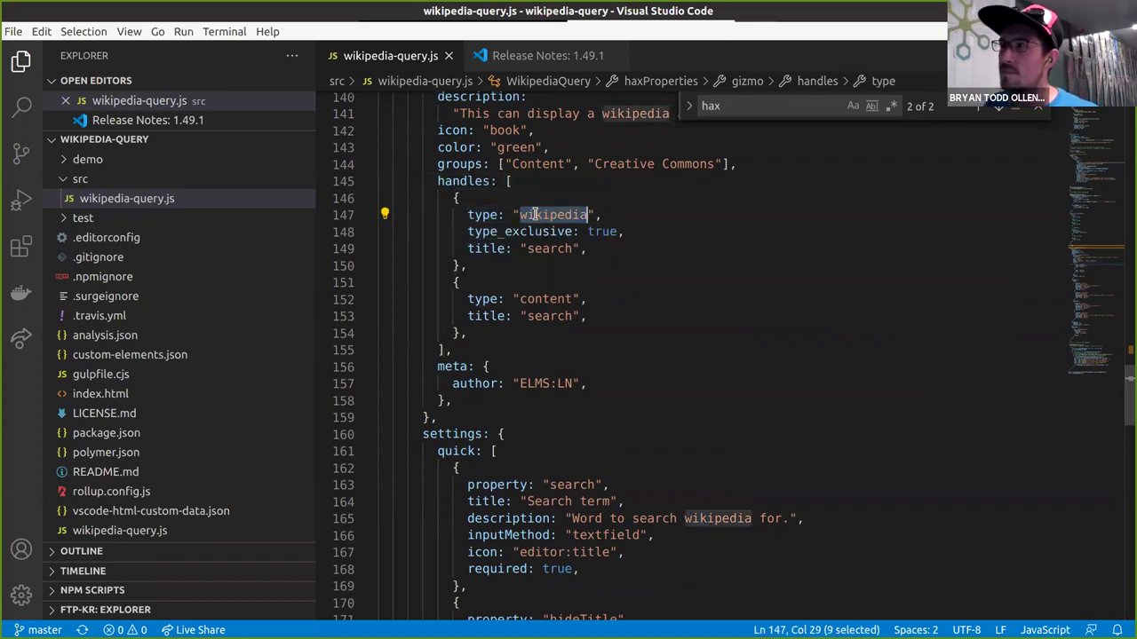
left_click(584, 266)
scroll(453, 267, "down", 6)
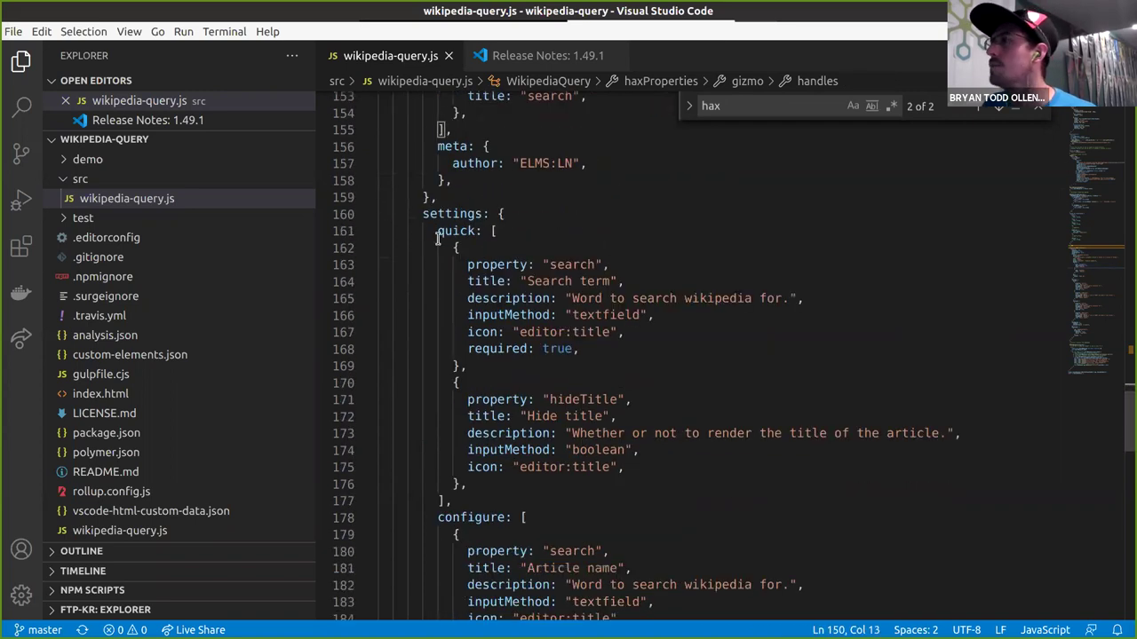
Review the configure entry for the search property titled 'Article name'.
scroll(453, 267, "down", 4)
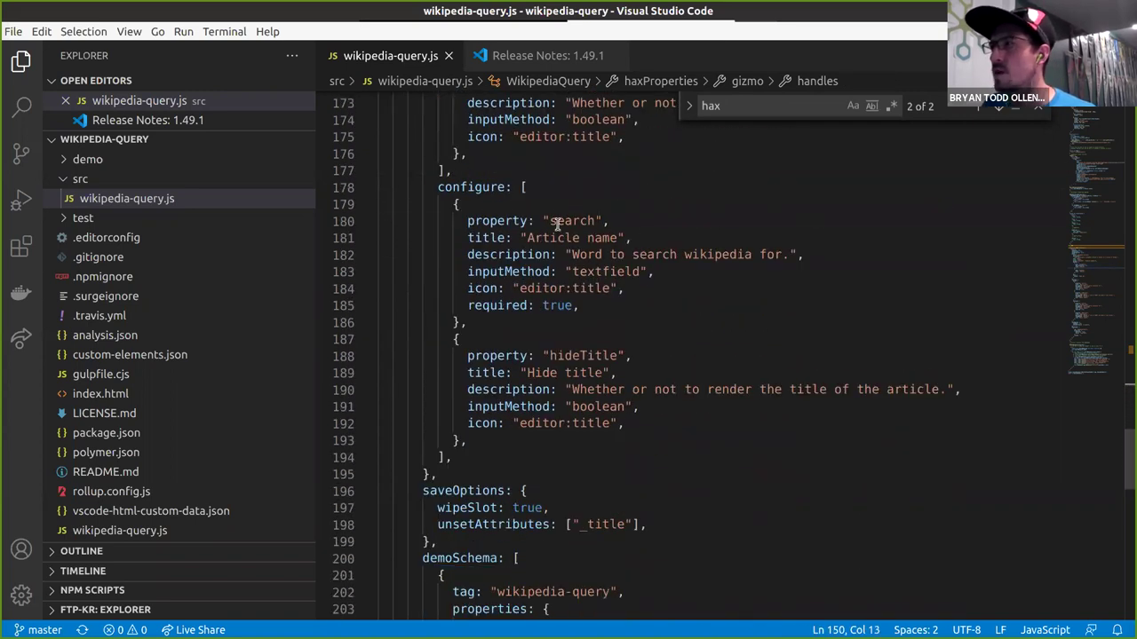
double_click(568, 222)
left_click_drag(620, 238, 527, 238)
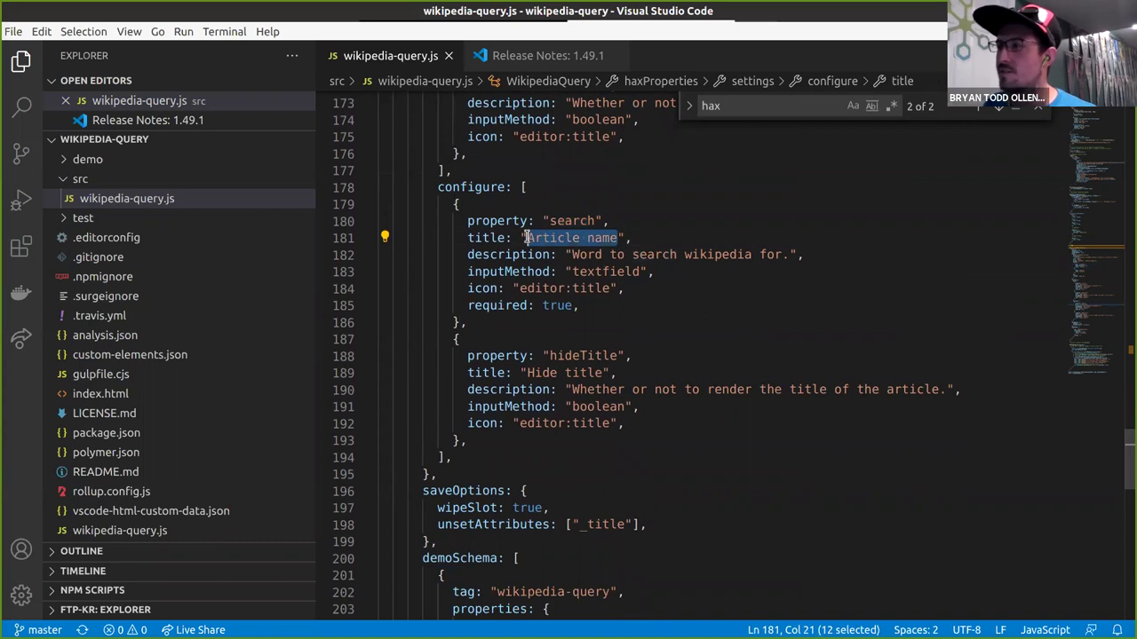
left_click(622, 238)
left_click(453, 187)
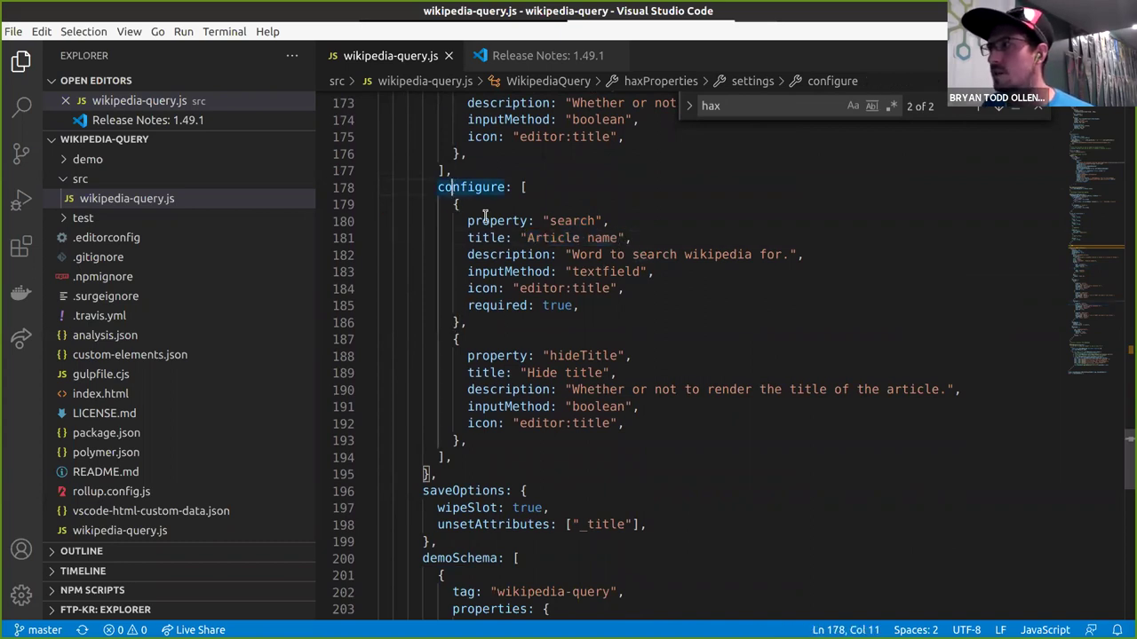
double_click(530, 221)
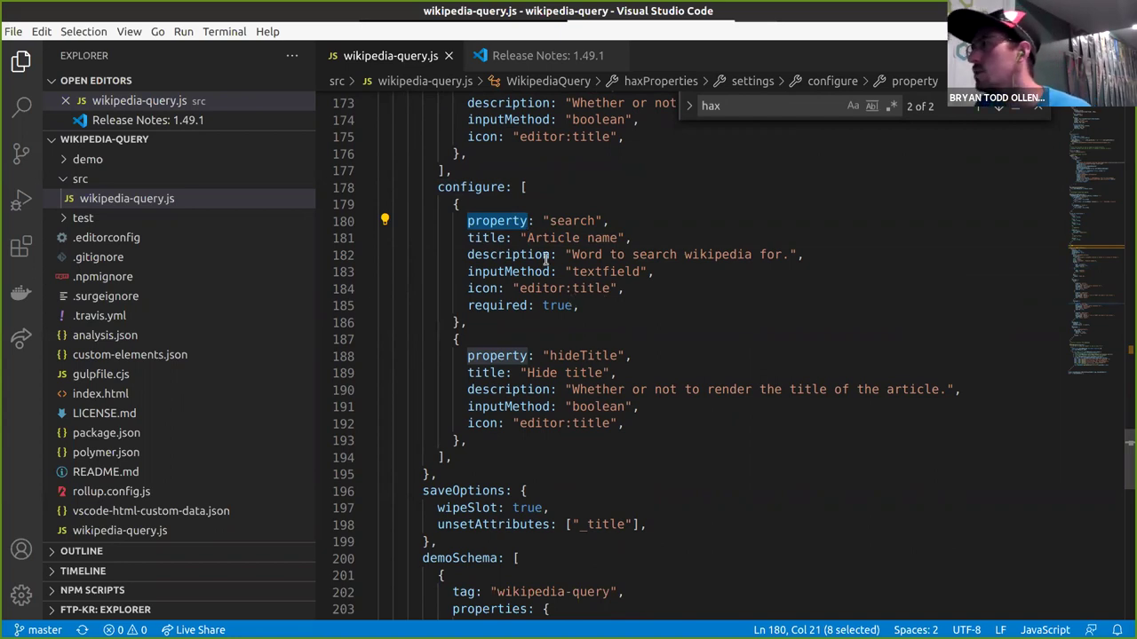
double_click(561, 222)
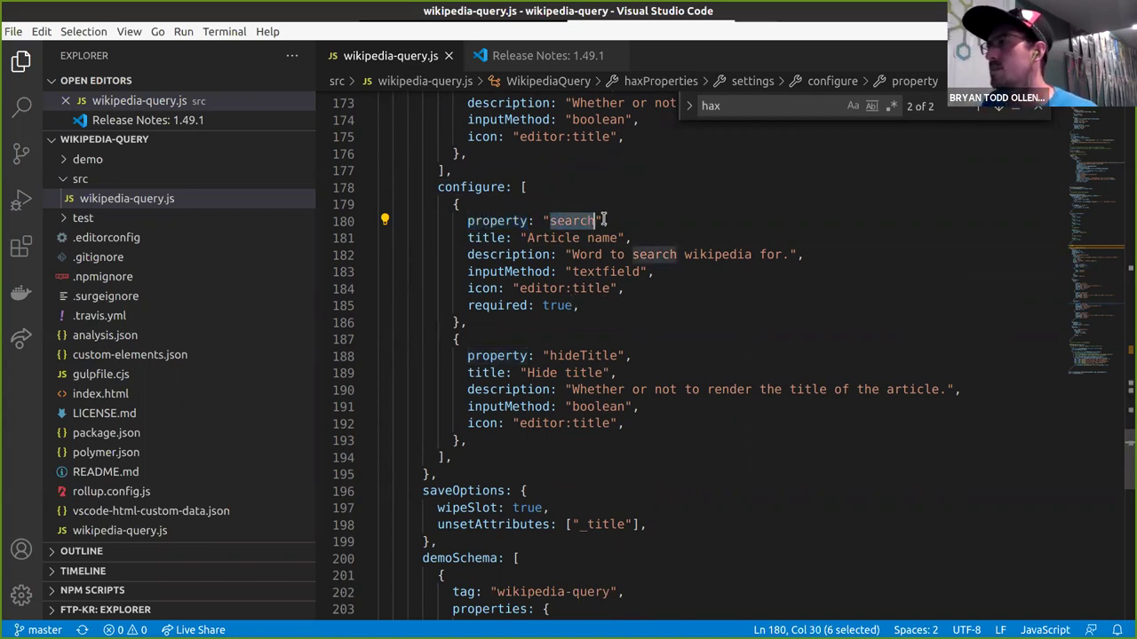
double_click(514, 238)
left_click_drag(528, 238, 626, 238)
left_click(626, 238)
Inspect its textfield inputMethod, icon and required: true, then scroll to the hideTitle settings.
double_click(514, 272)
double_click(591, 271)
left_click(649, 285)
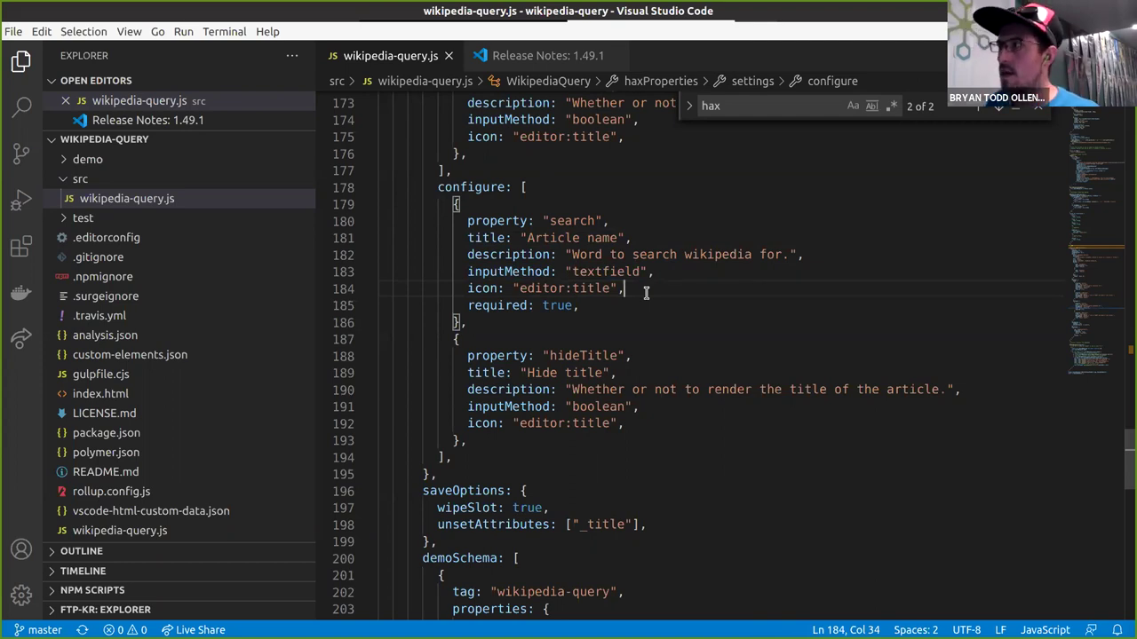
left_click(639, 299)
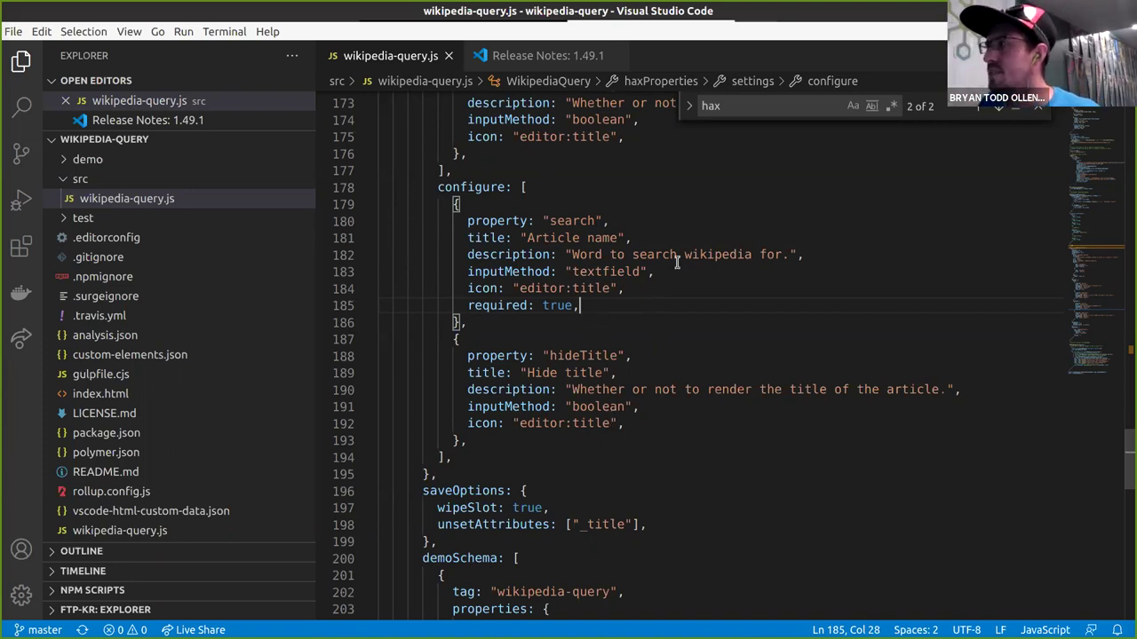
left_click_drag(446, 222, 469, 249)
left_click(568, 323)
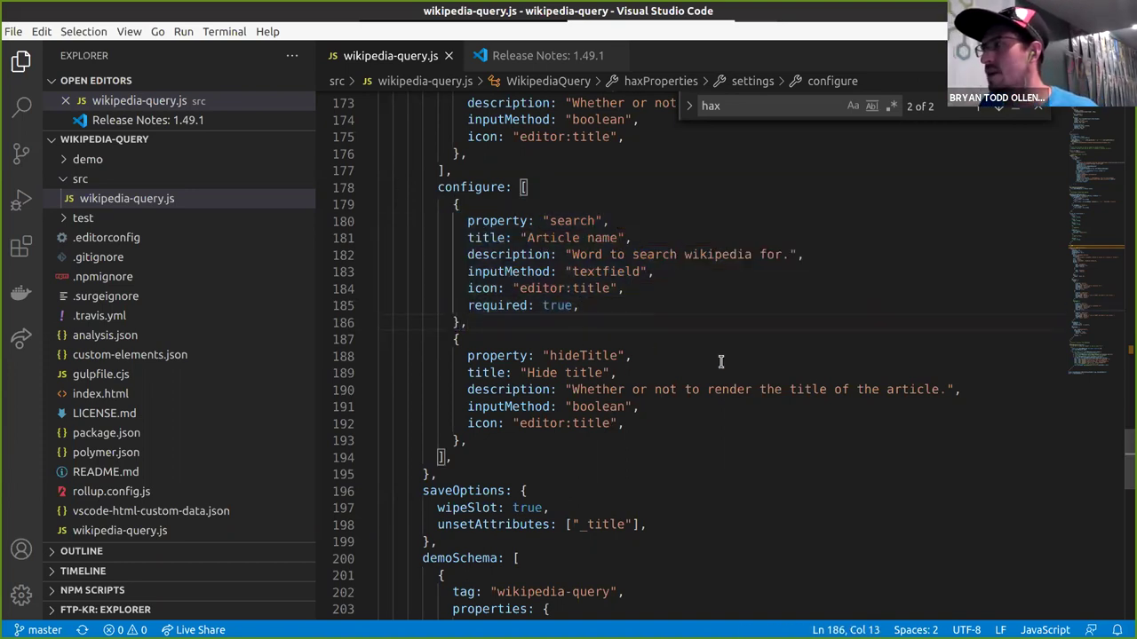
scroll(573, 338, "down", 1)
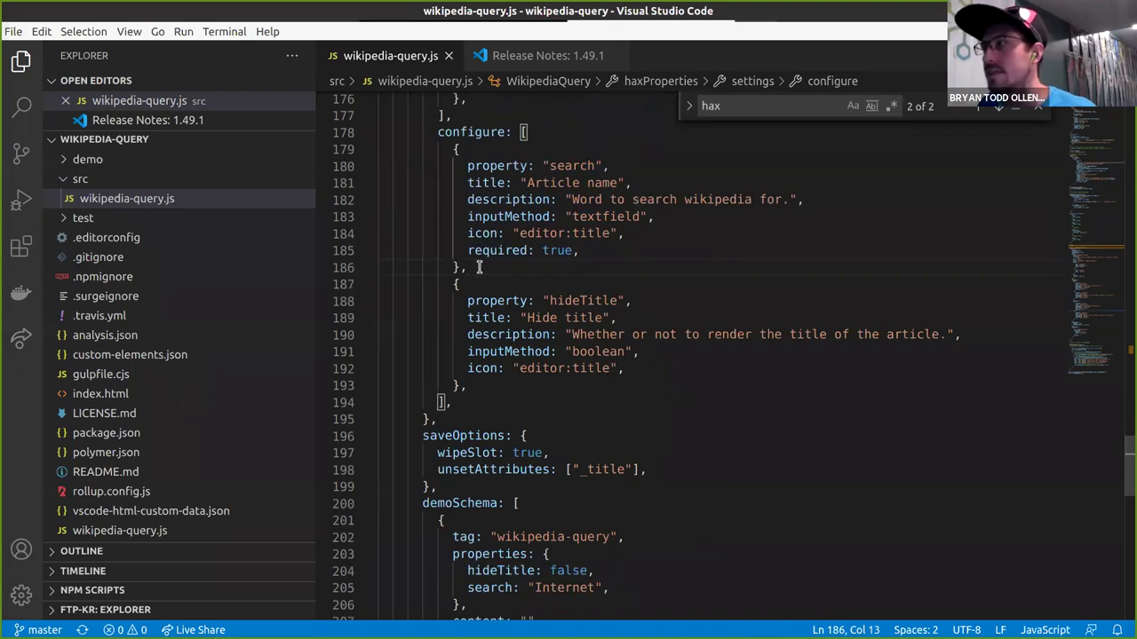
scroll(497, 284, "down", 1)
left_click(506, 336)
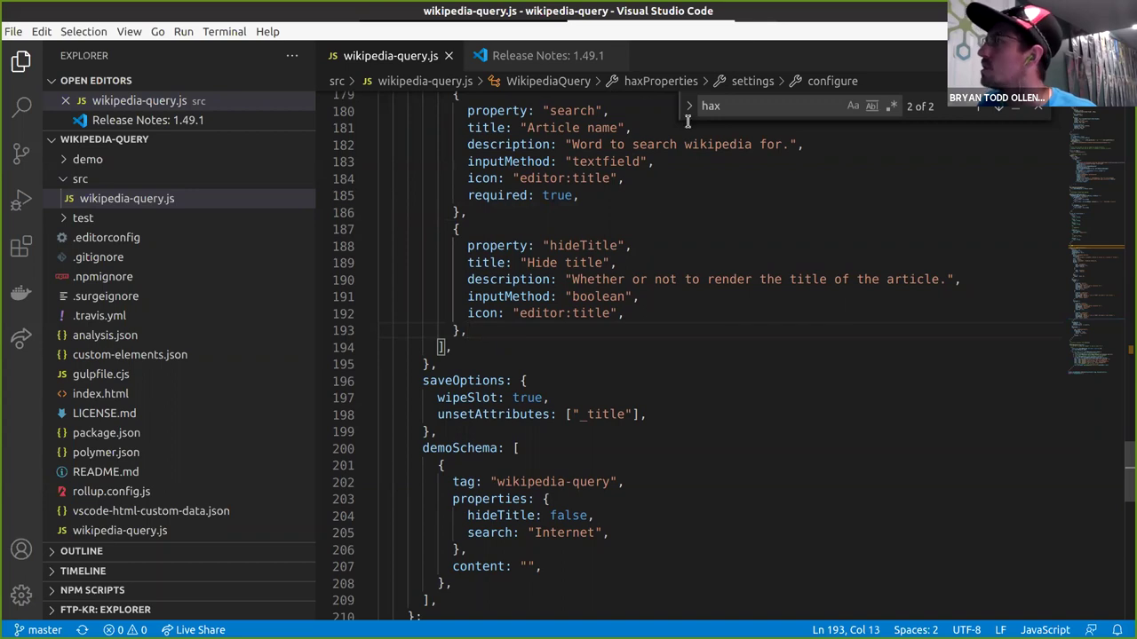
Open the backdrop-logo project in Visual Studio Code by running `code .` in its terminal.
key("alt+Tab")
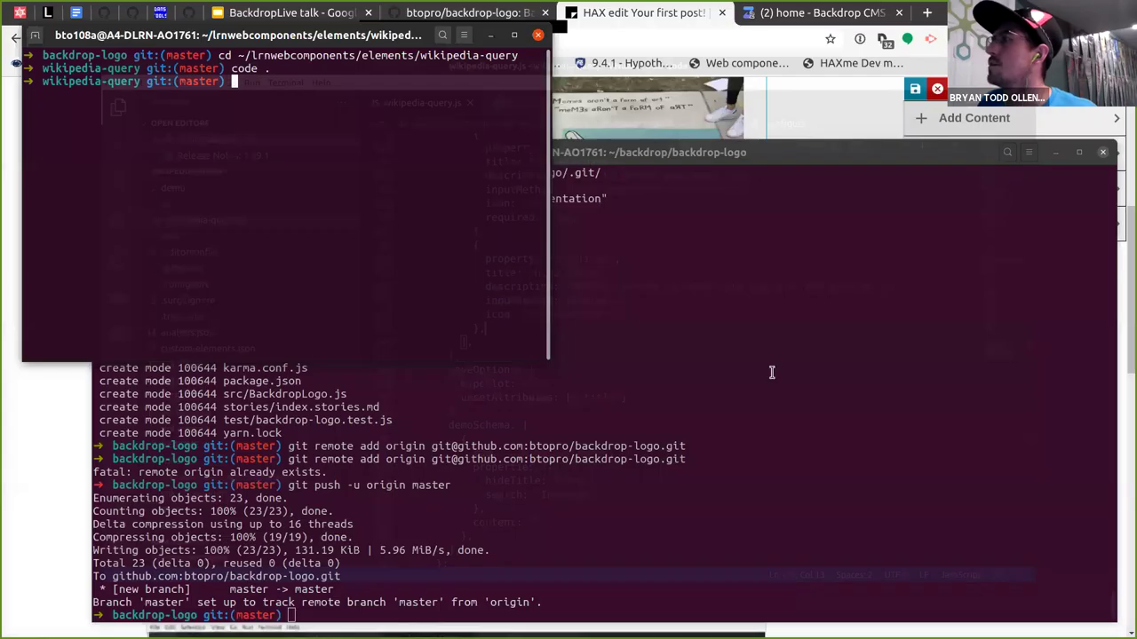
left_click(599, 400)
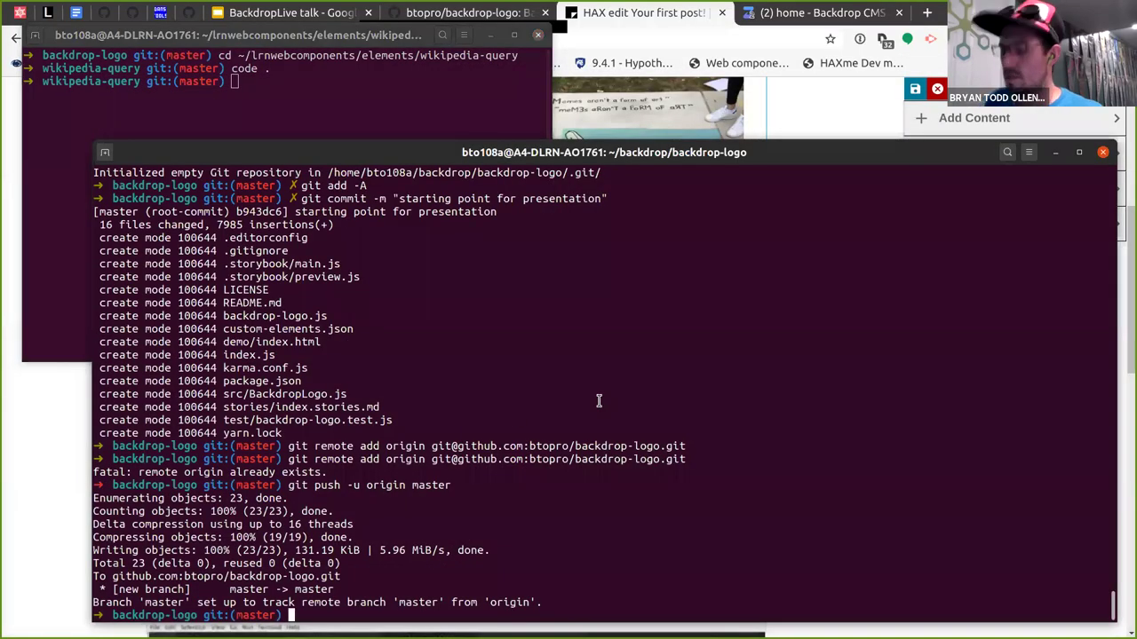
type("code .")
key("Return")
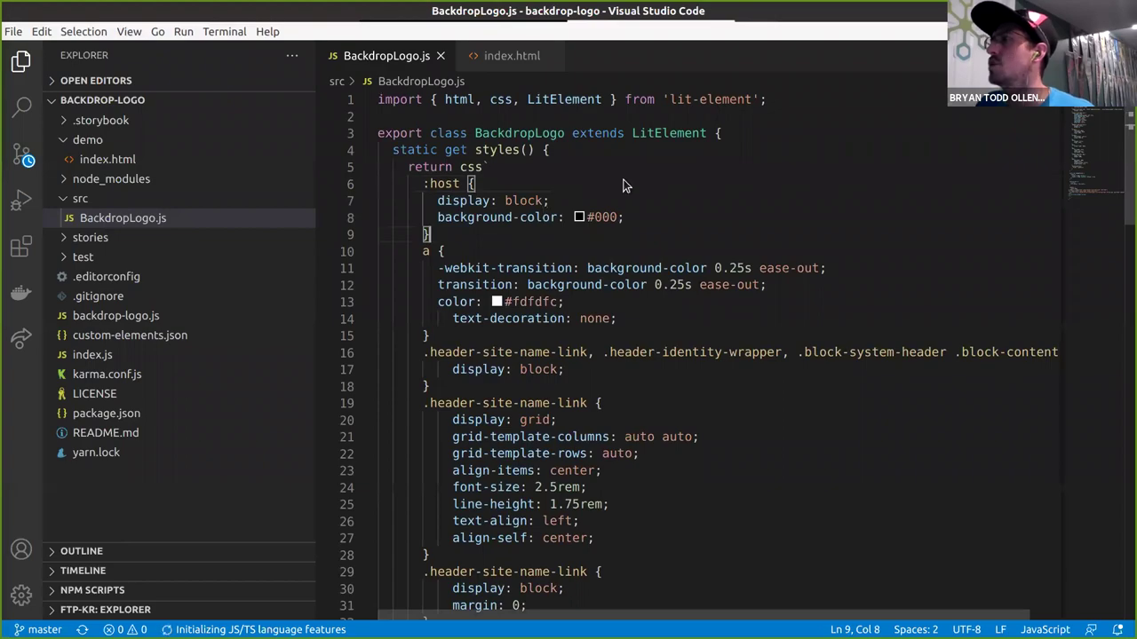
Run `yarn start` in the backdrop-logo terminal to serve the demo at localhost:8000/demo.
key("super")
left_click(135, 219)
key("super")
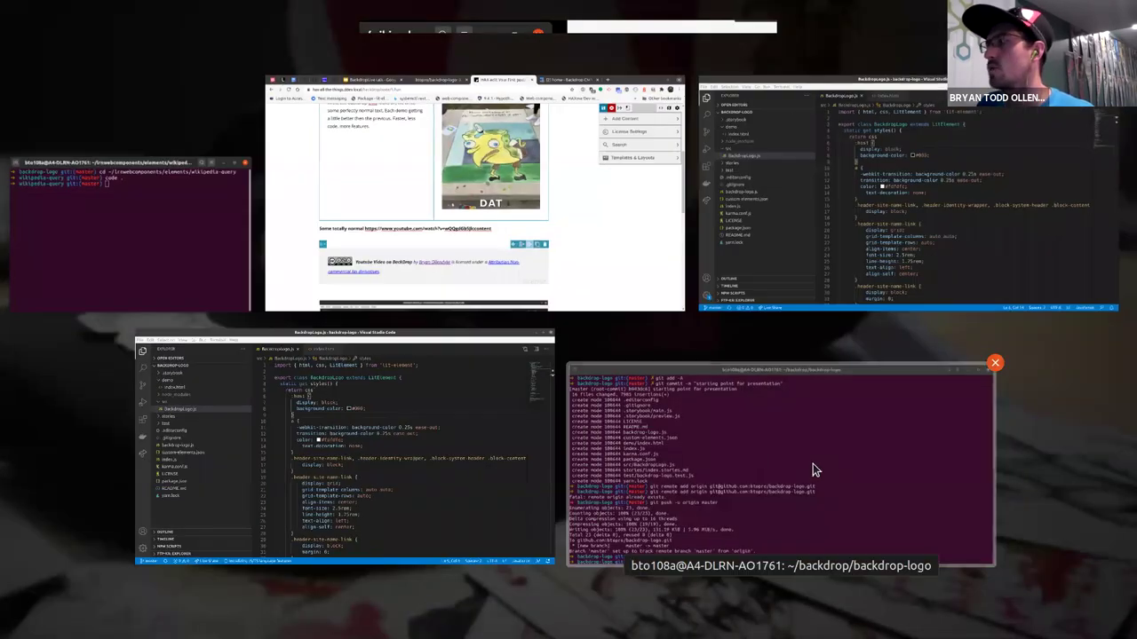
left_click(813, 464)
type("yarn start")
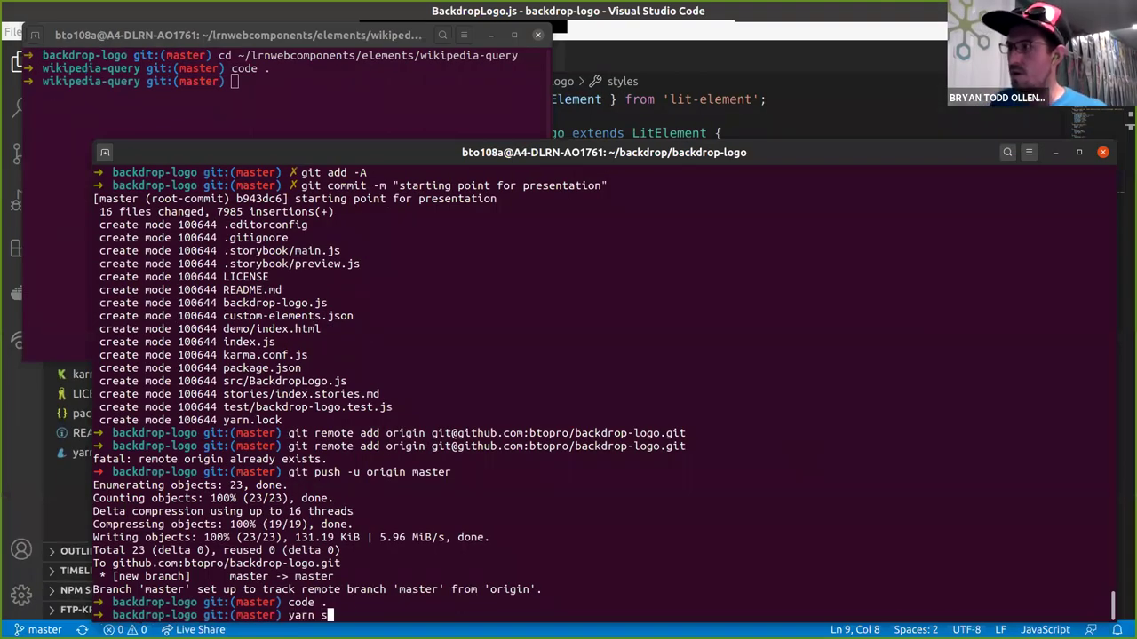
key("Return")
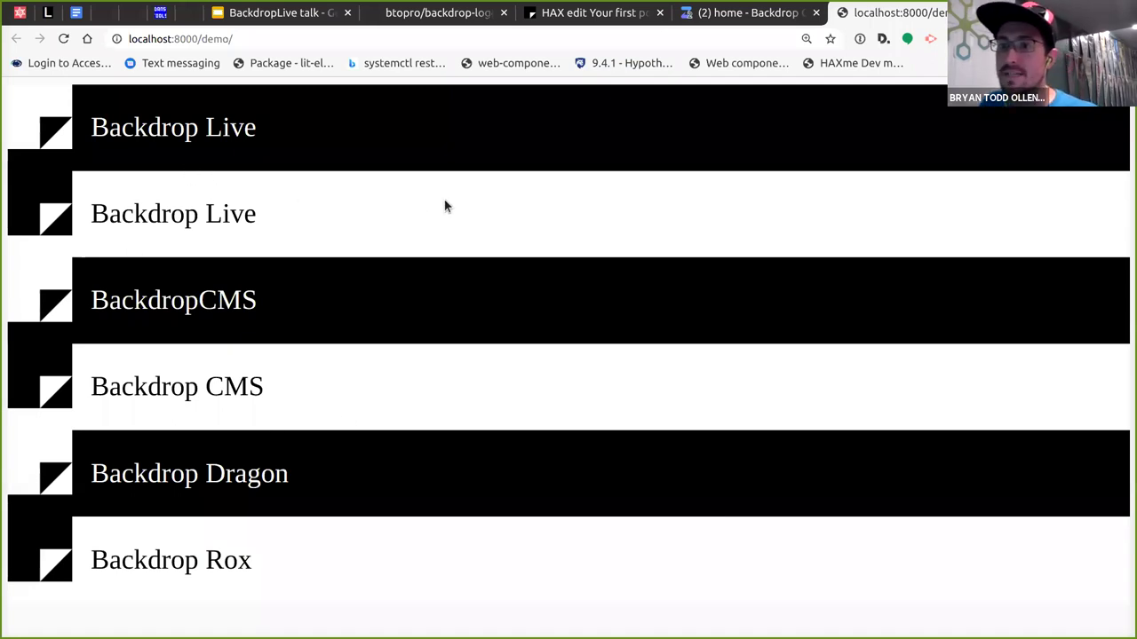
Inspect the second logo and change its title attribute to 'Its wjhatewver I want'.
right_click(244, 173)
left_click(370, 416)
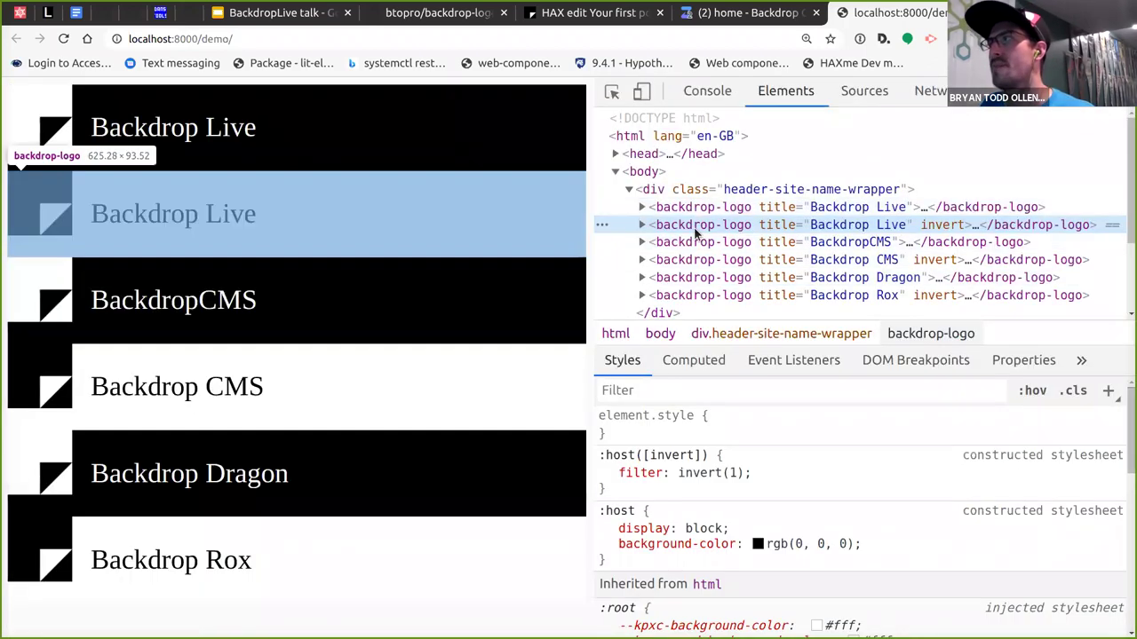
double_click(826, 225)
type("Its wjhatewver I want")
key("Return")
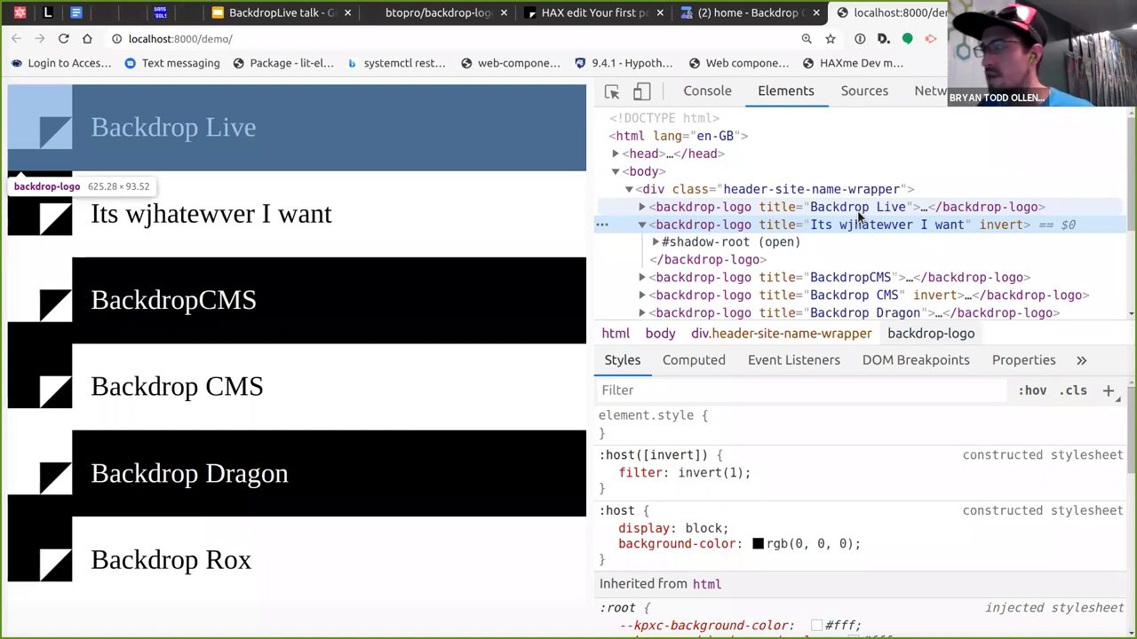
Remove the second logo's invert attribute, then review the style rules in BackdropLogo.js.
double_click(995, 225)
key("BackSpace")
key("Return")
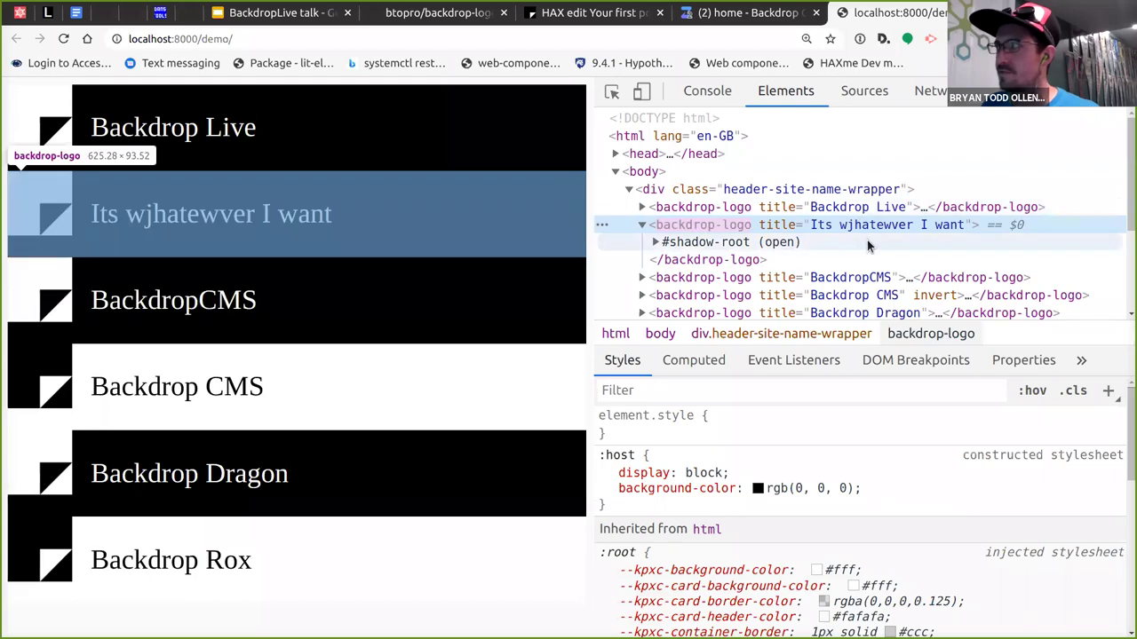
key("alt+Tab")
left_click(662, 253)
left_click(657, 199)
left_click(667, 164)
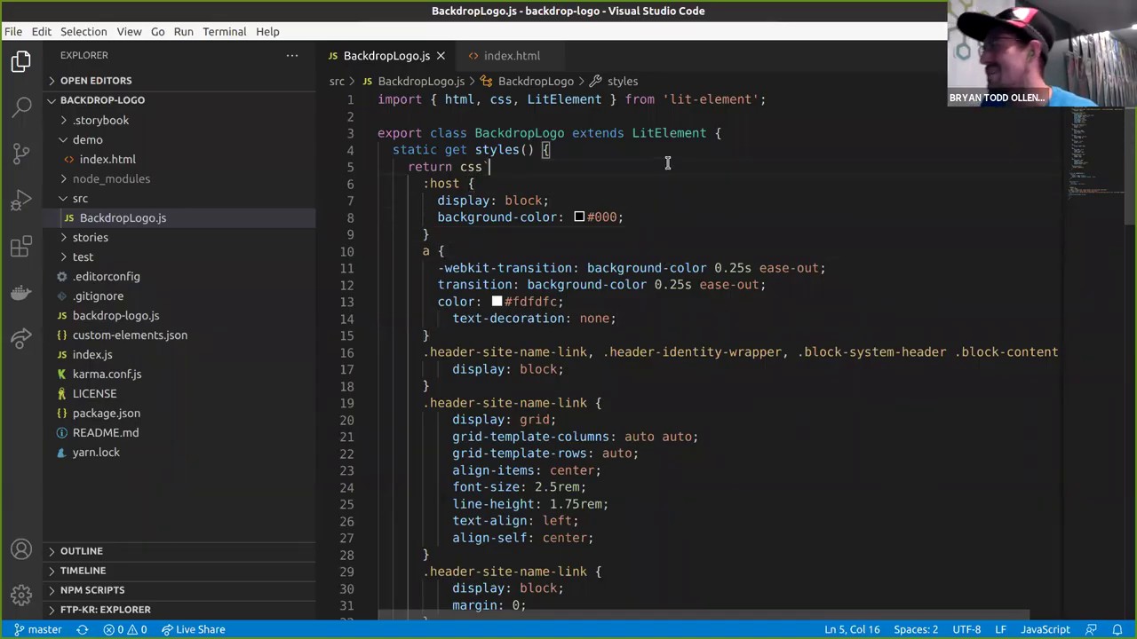
left_click(609, 157)
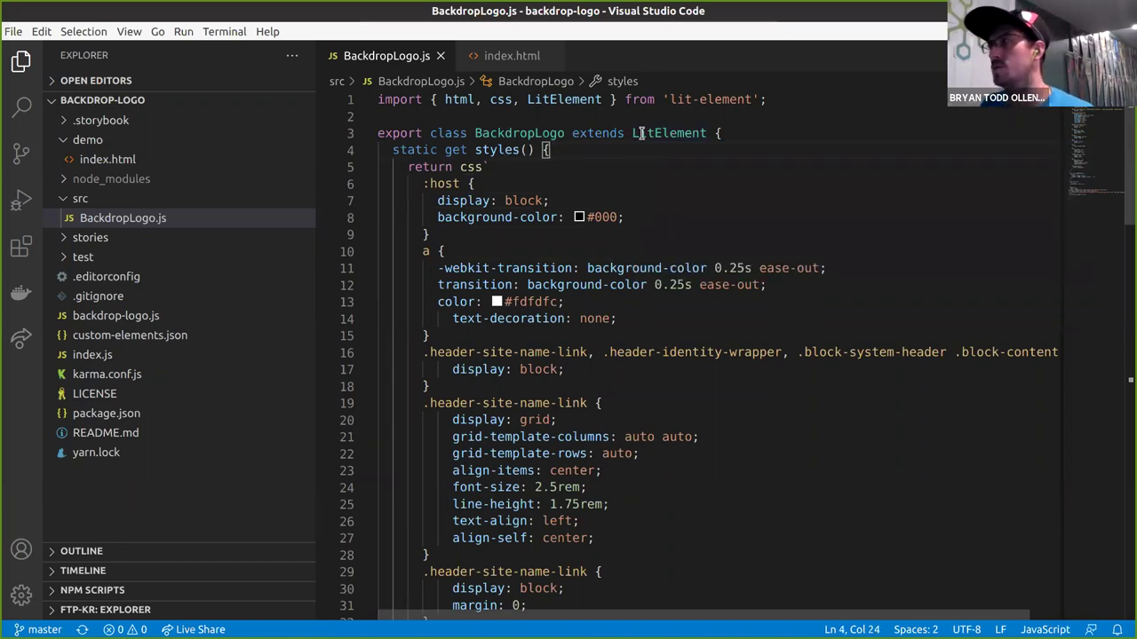
double_click(641, 133)
mouse_move(692, 135)
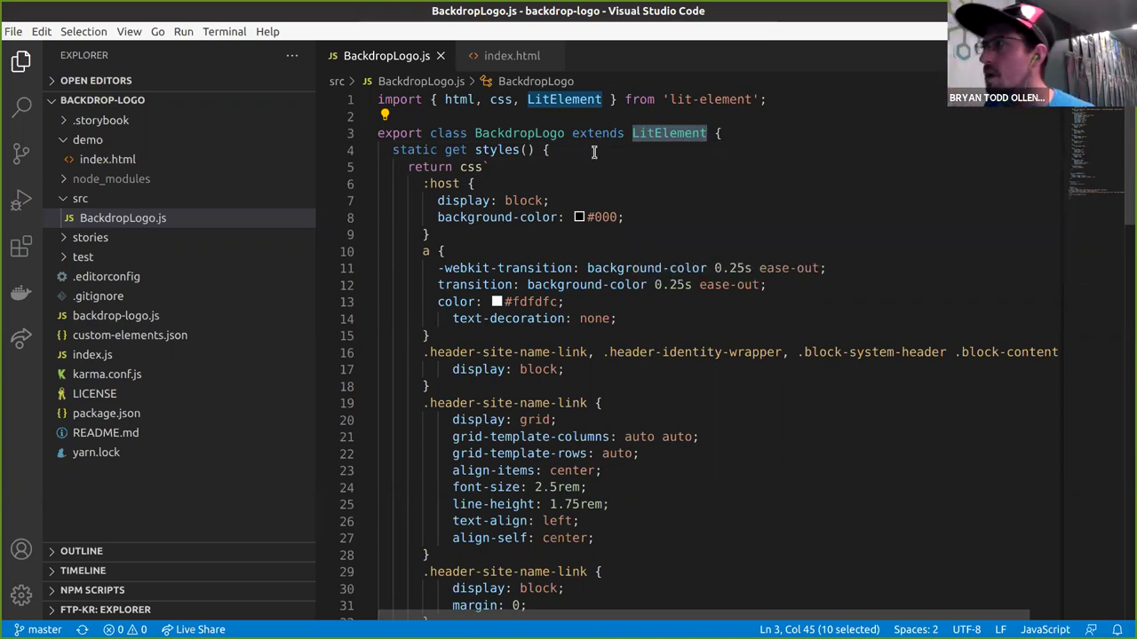
left_click(593, 146)
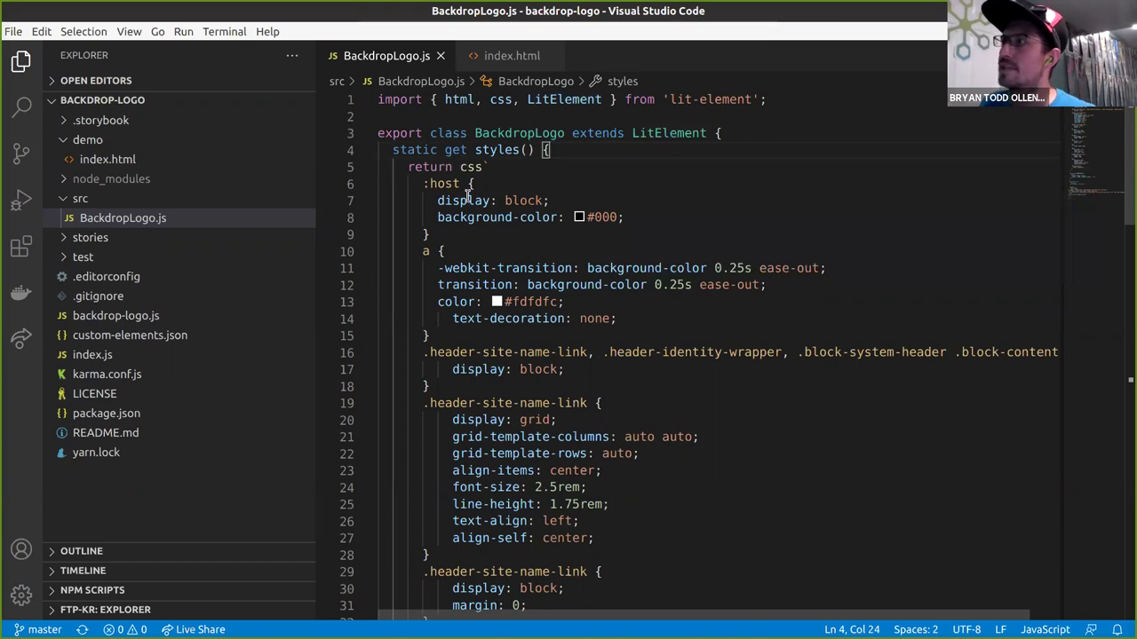
left_click_drag(461, 167, 429, 234)
left_click(498, 302)
scroll(502, 267, "down", 4)
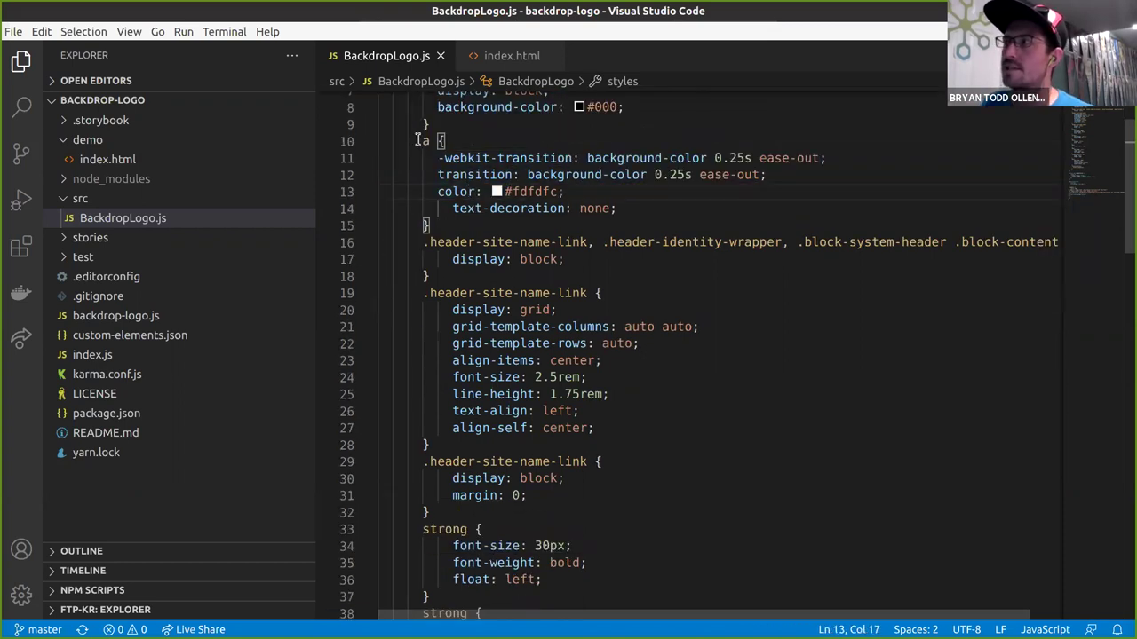
scroll(502, 266, "down", 8)
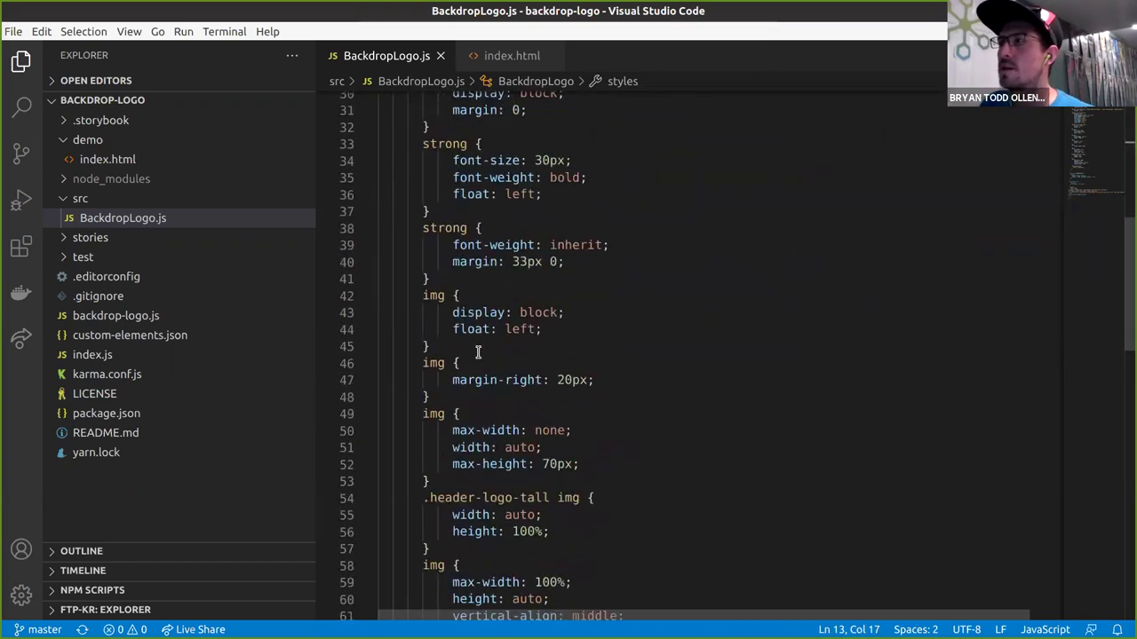
scroll(446, 440, "up", 2)
left_click_drag(464, 476, 381, 364)
left_click(439, 366)
double_click(435, 365)
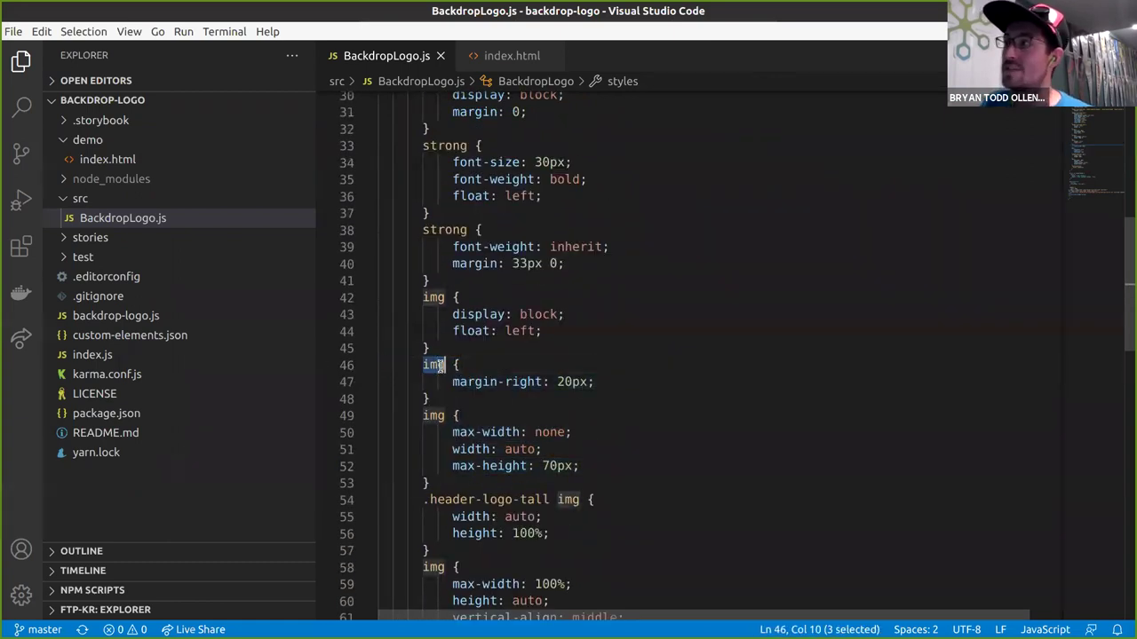
left_click(490, 363)
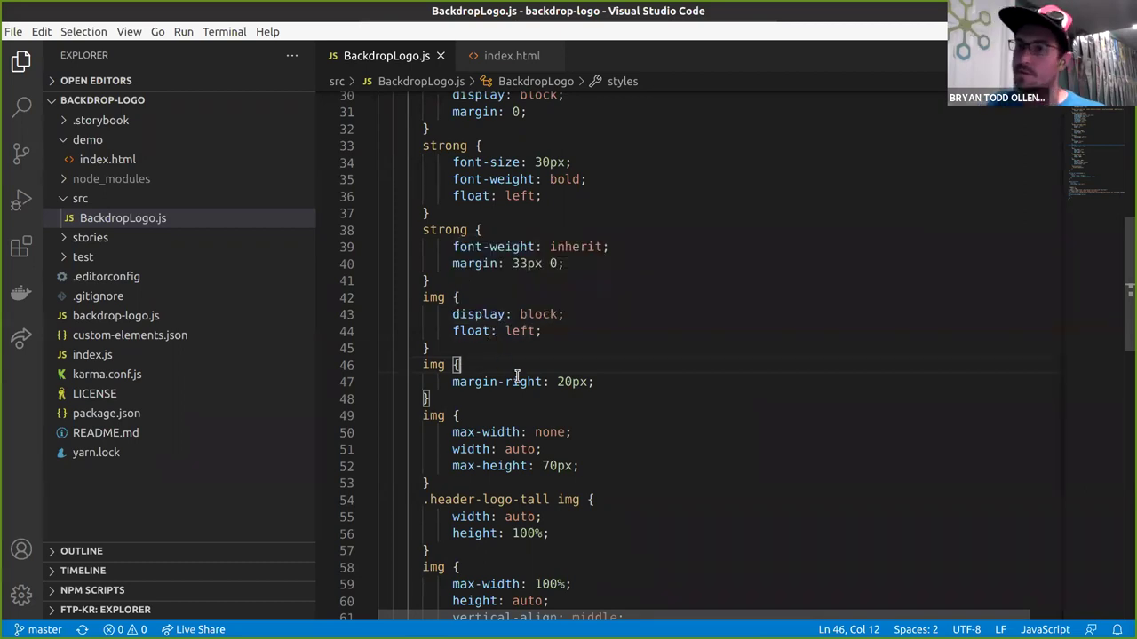
scroll(519, 378, "down", 2)
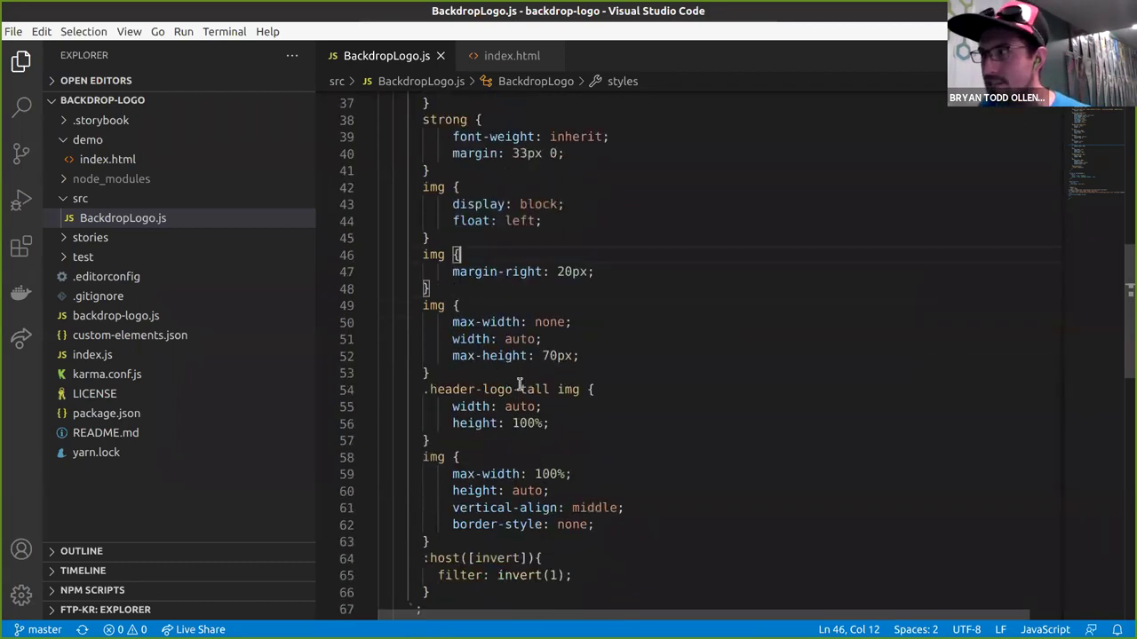
scroll(518, 384, "down", 6)
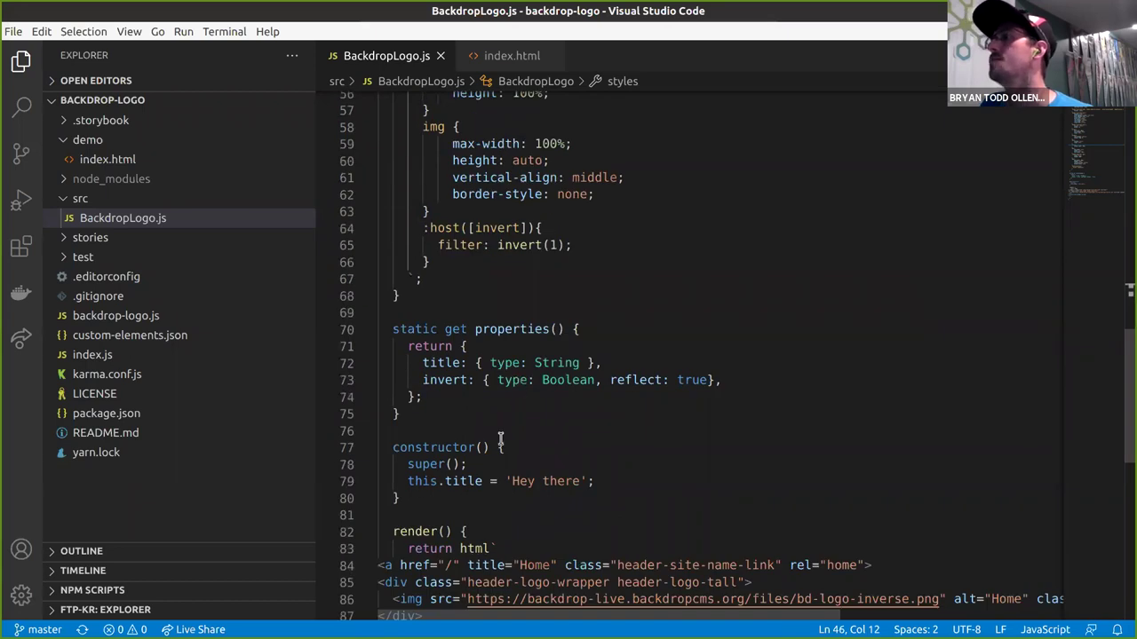
left_click_drag(382, 329, 436, 406)
left_click(435, 406)
scroll(464, 376, "down", 1)
left_click(431, 325)
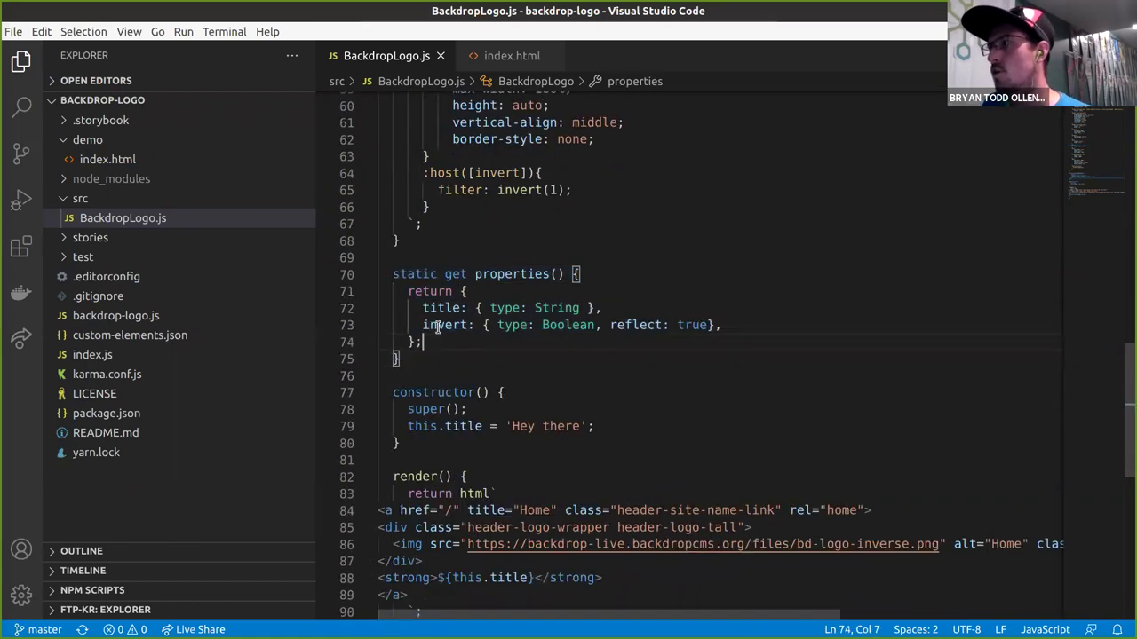
double_click(433, 306)
double_click(435, 325)
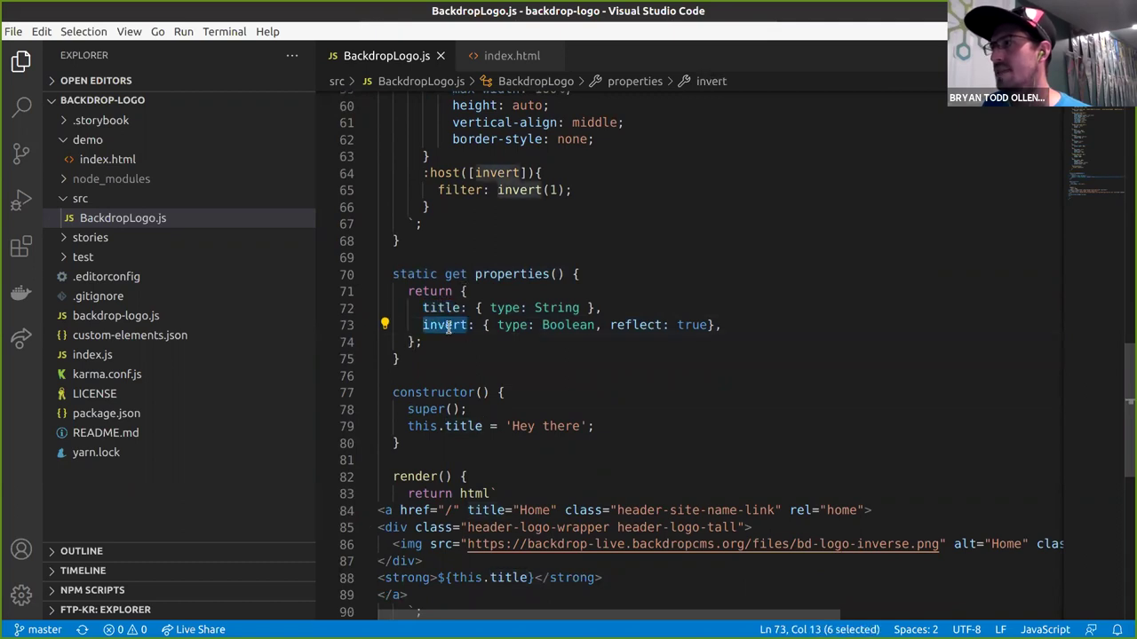
left_click(511, 325)
double_click(513, 325)
left_click(595, 325)
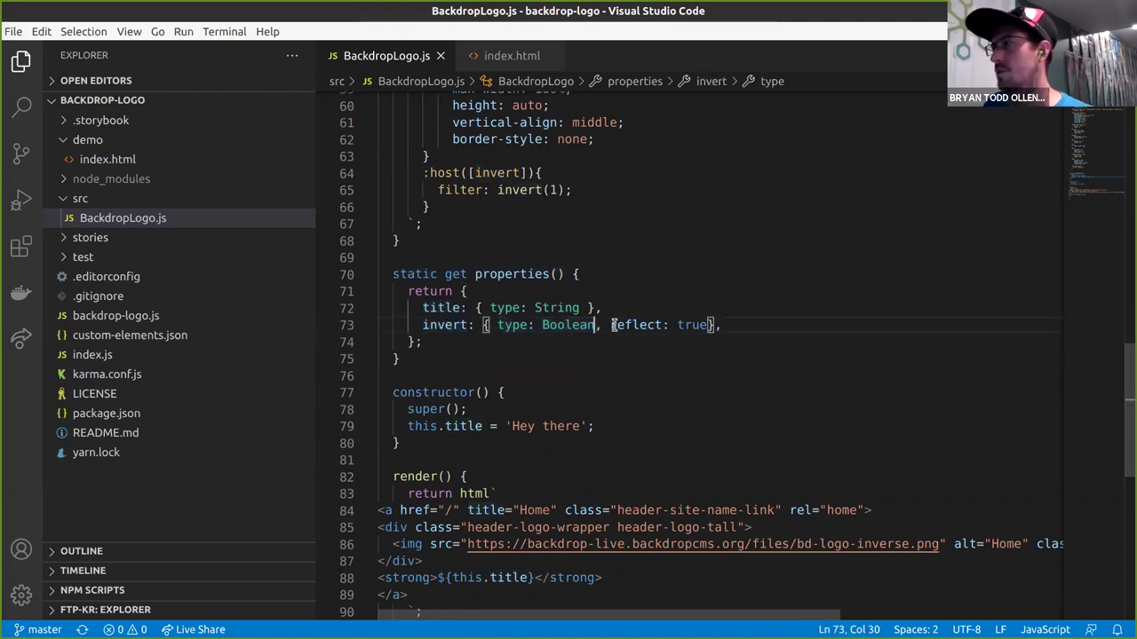
left_click_drag(609, 326, 698, 326)
left_click(685, 310)
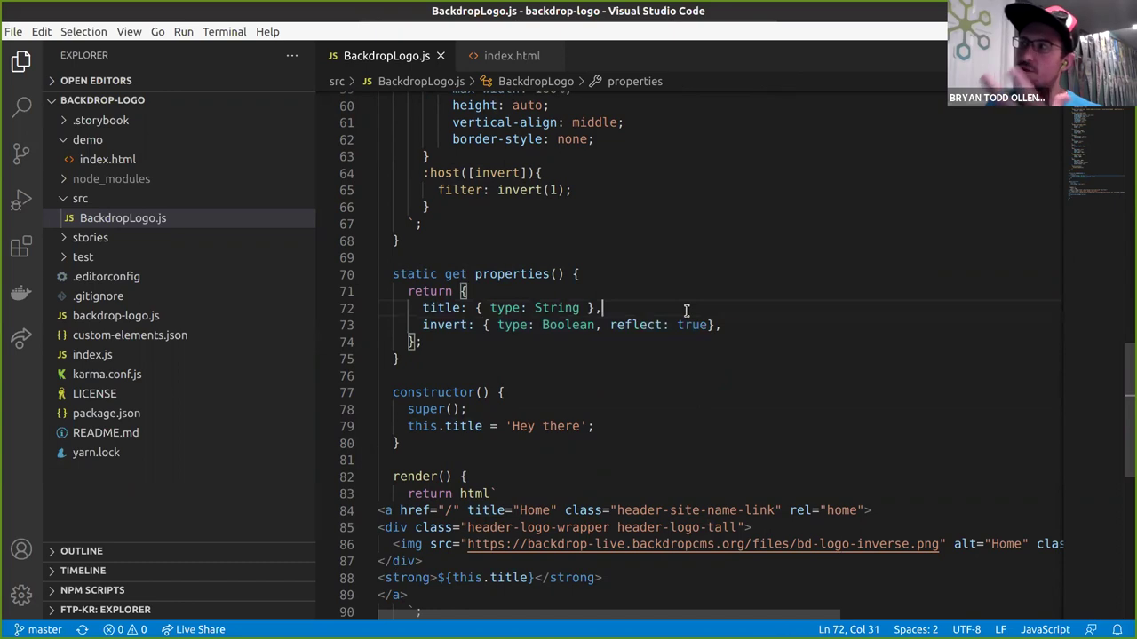
left_click(447, 340)
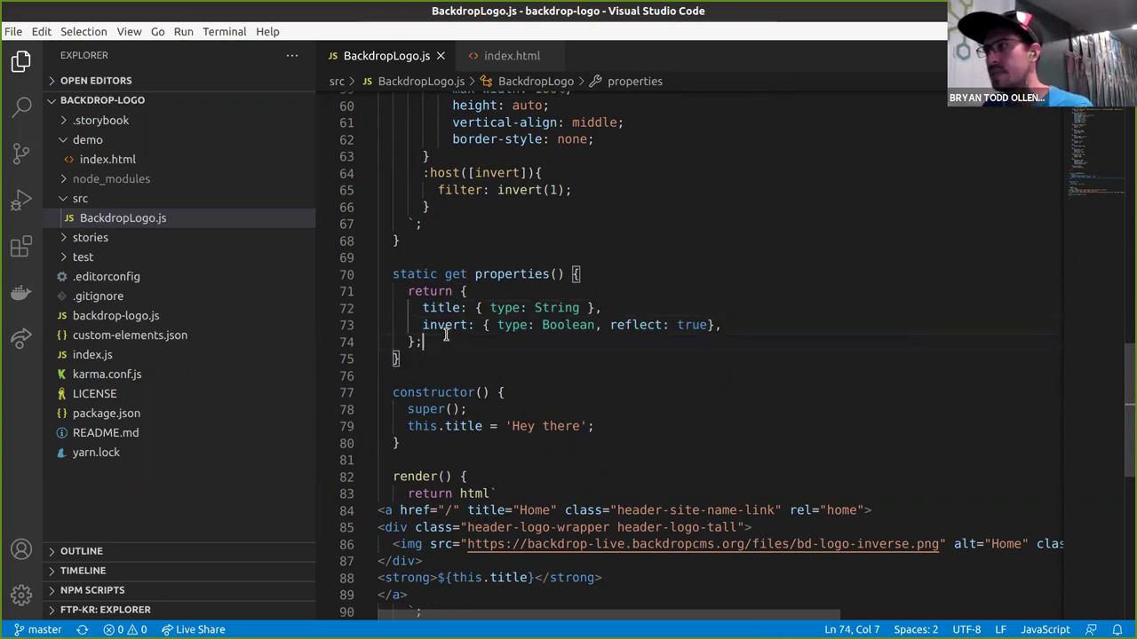
scroll(495, 347, "up", 1)
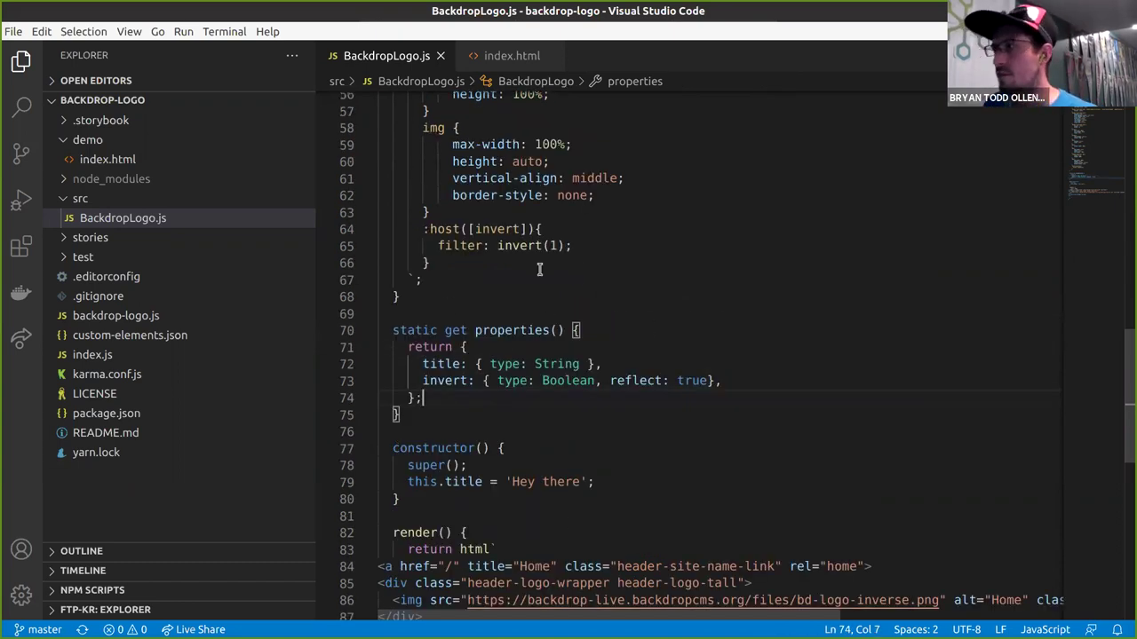
left_click_drag(423, 229, 531, 230)
left_click_drag(382, 230, 432, 264)
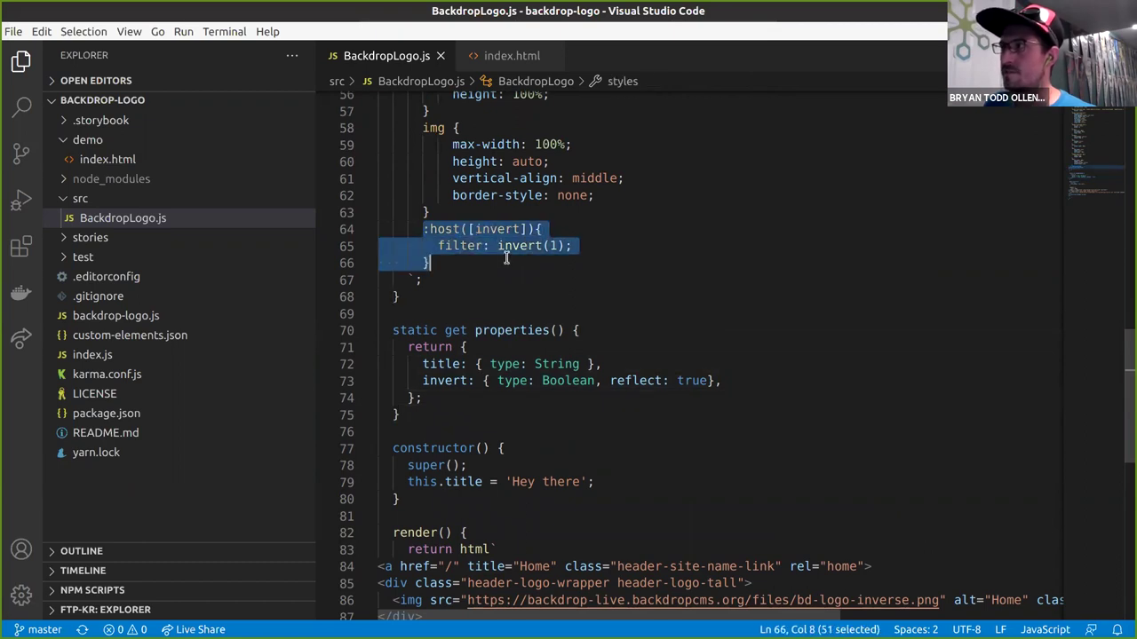
left_click(431, 264)
left_click(467, 229)
left_click_drag(421, 229, 531, 229)
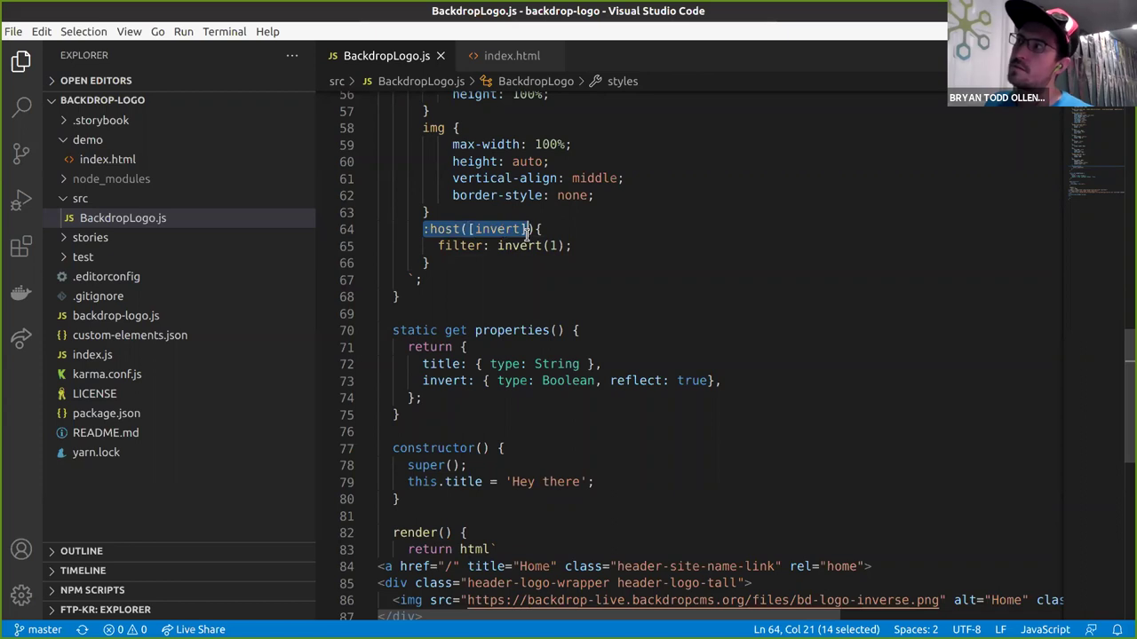
left_click(551, 231)
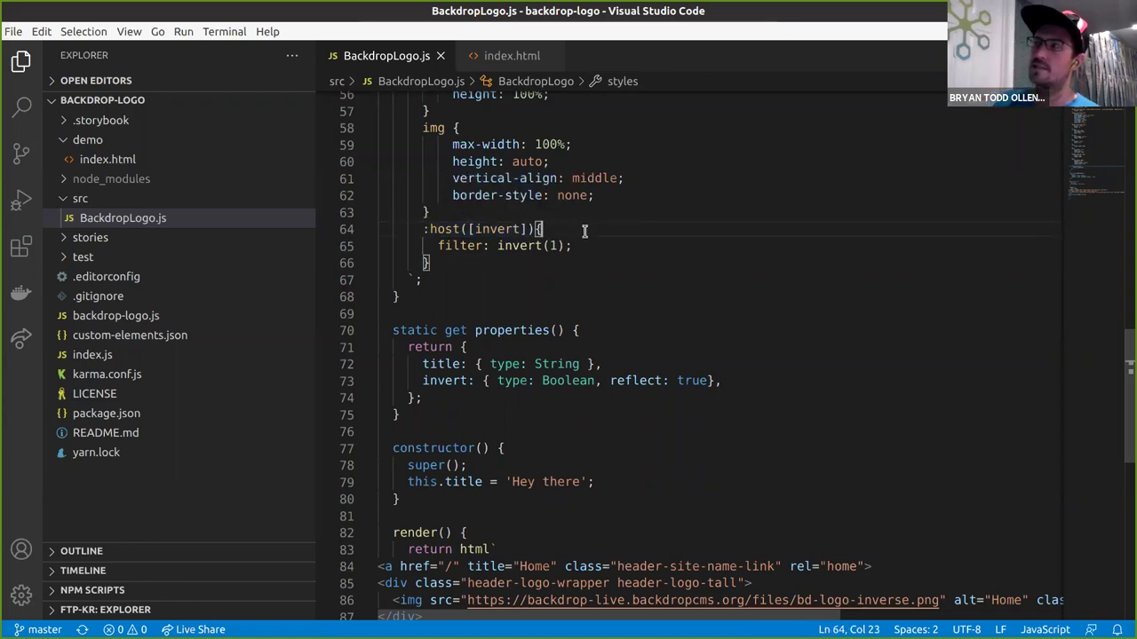
mouse_move(509, 228)
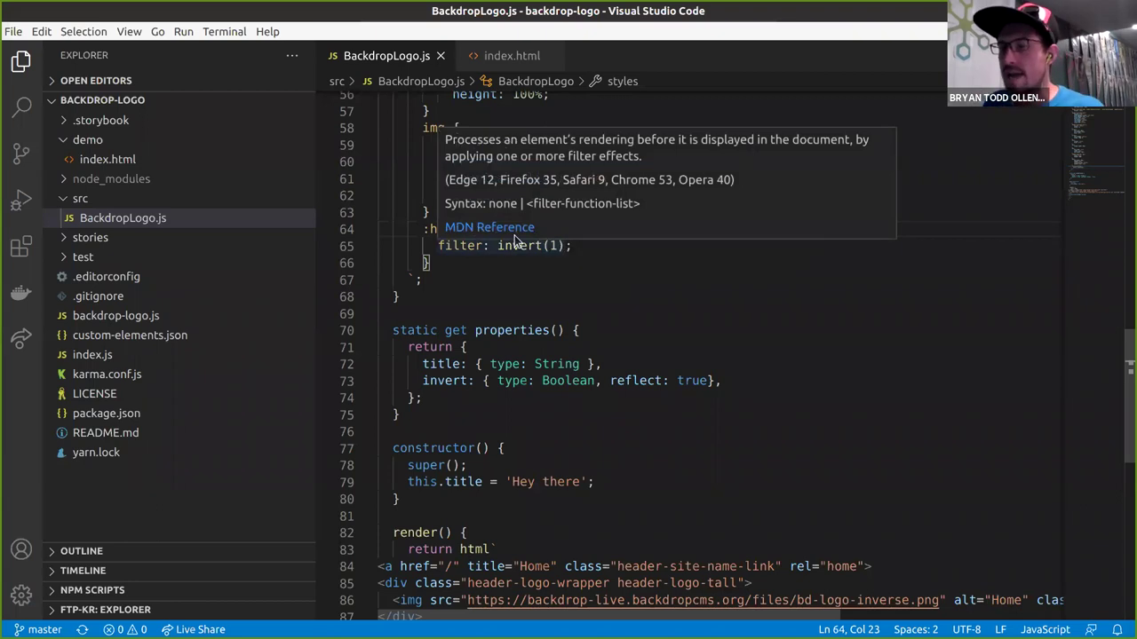
double_click(515, 234)
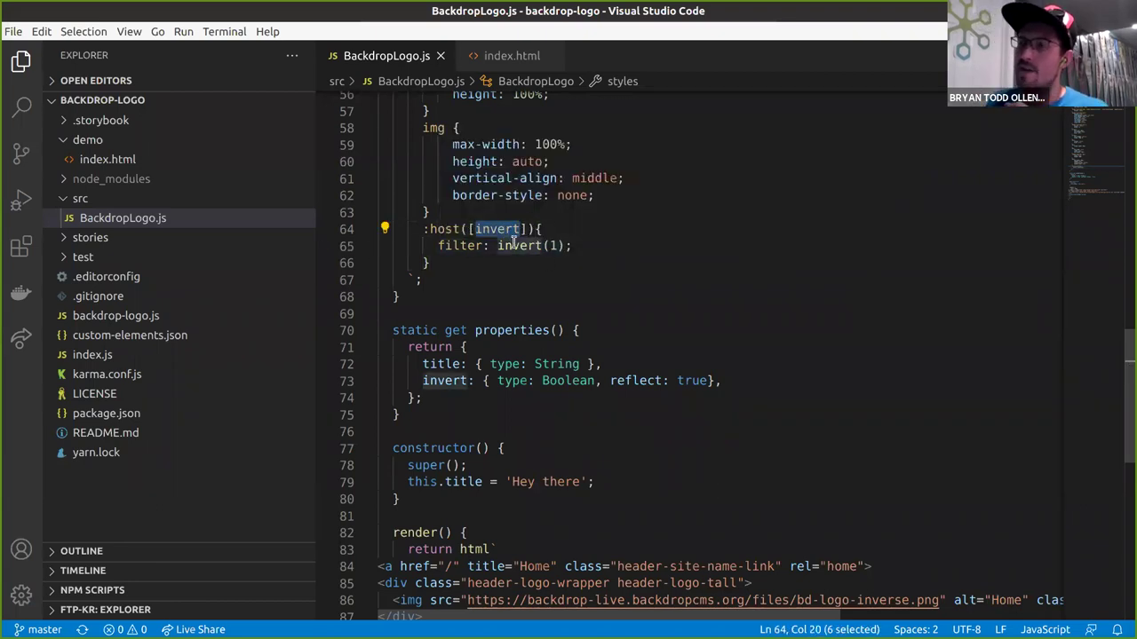
left_click(611, 227)
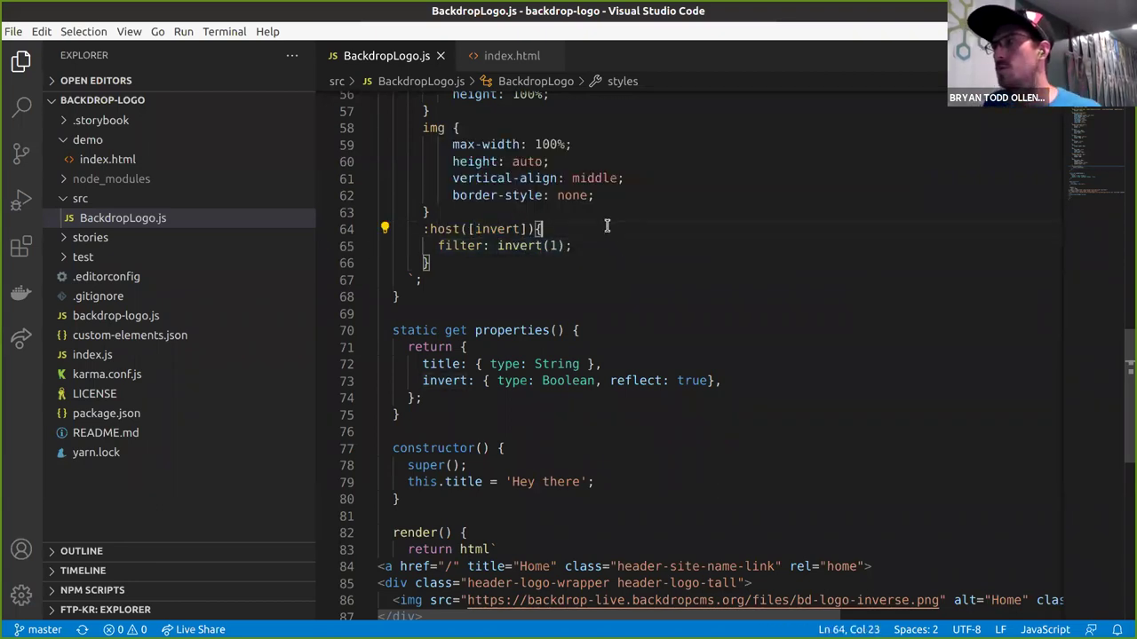
left_click(441, 246)
left_click(586, 247)
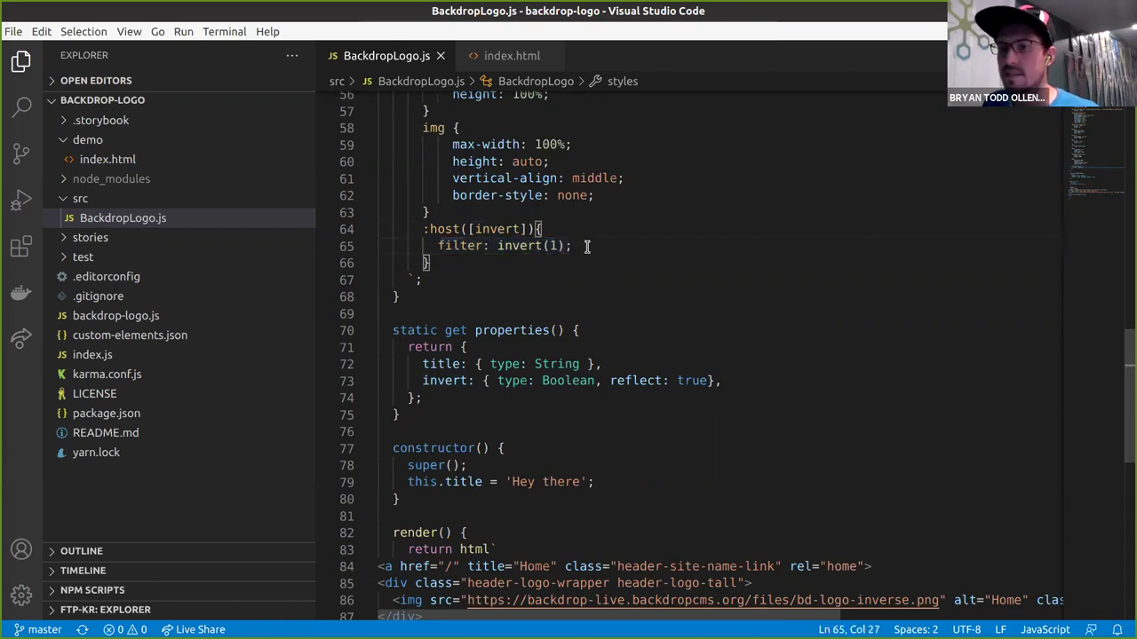
left_click(522, 263)
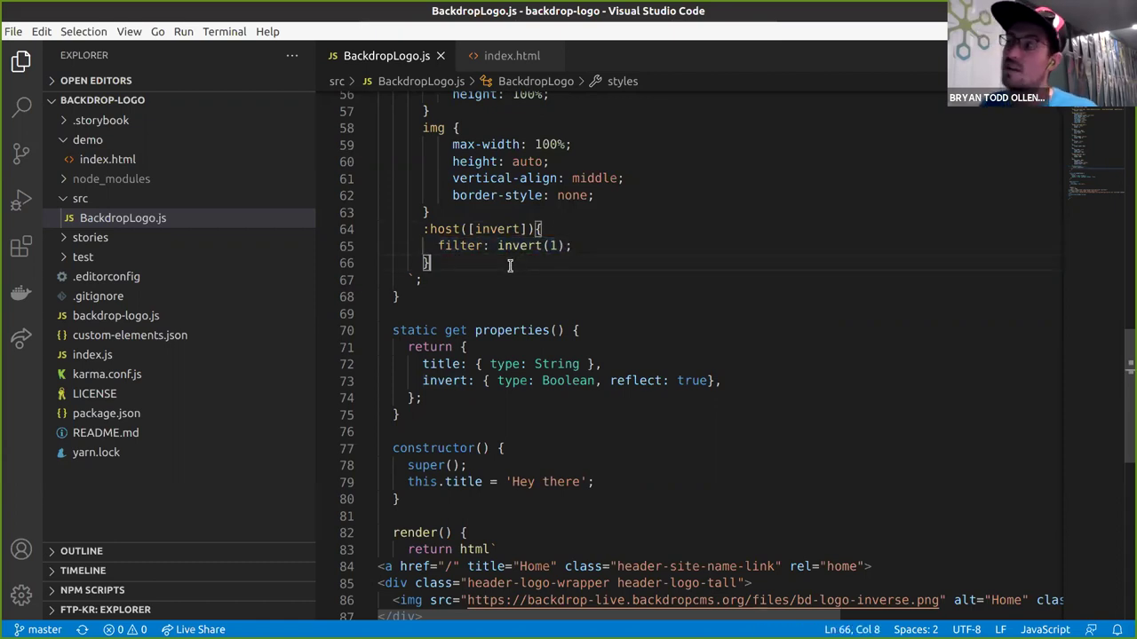
scroll(510, 265, "down", 2)
left_click(823, 490)
left_click(796, 491)
double_click(888, 490)
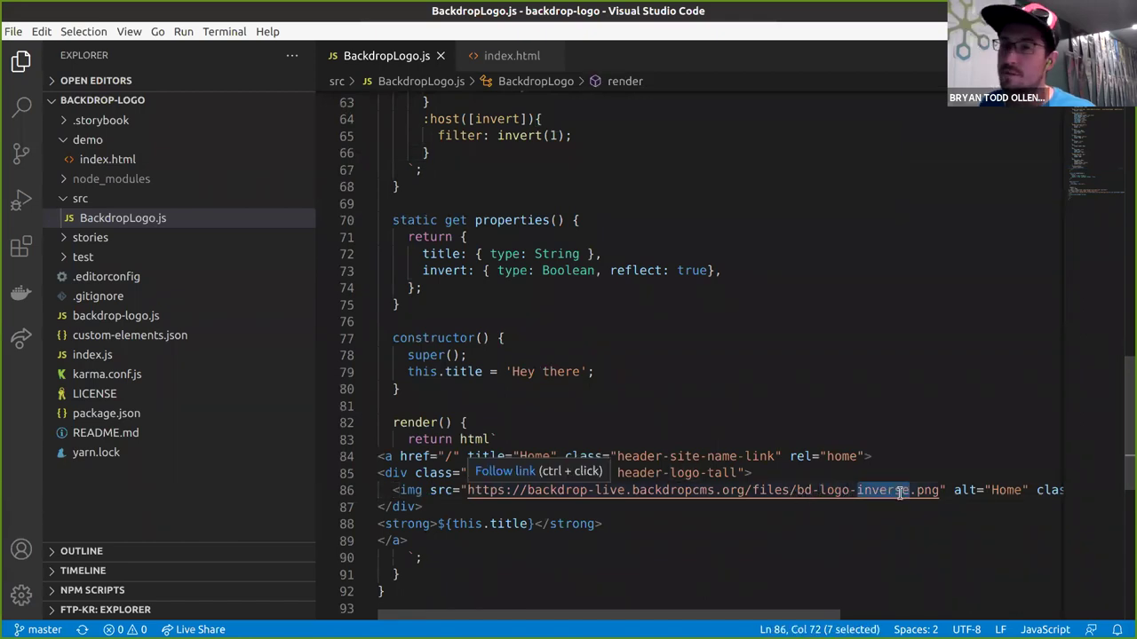
left_click_drag(379, 456, 425, 506)
left_click(620, 523)
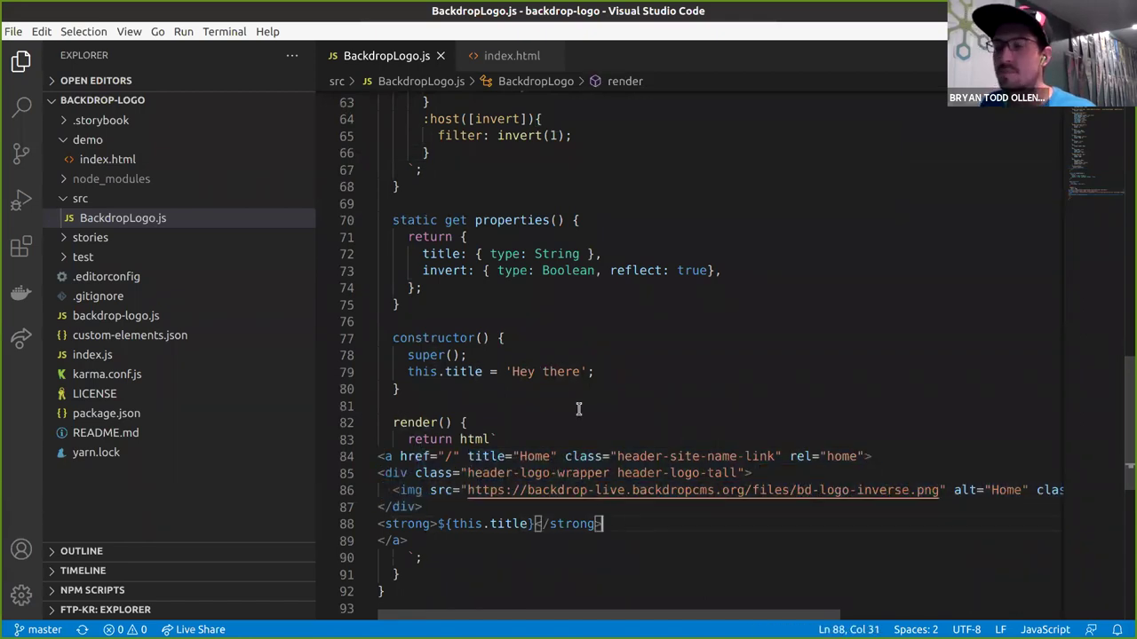
scroll(503, 441, "down", 1)
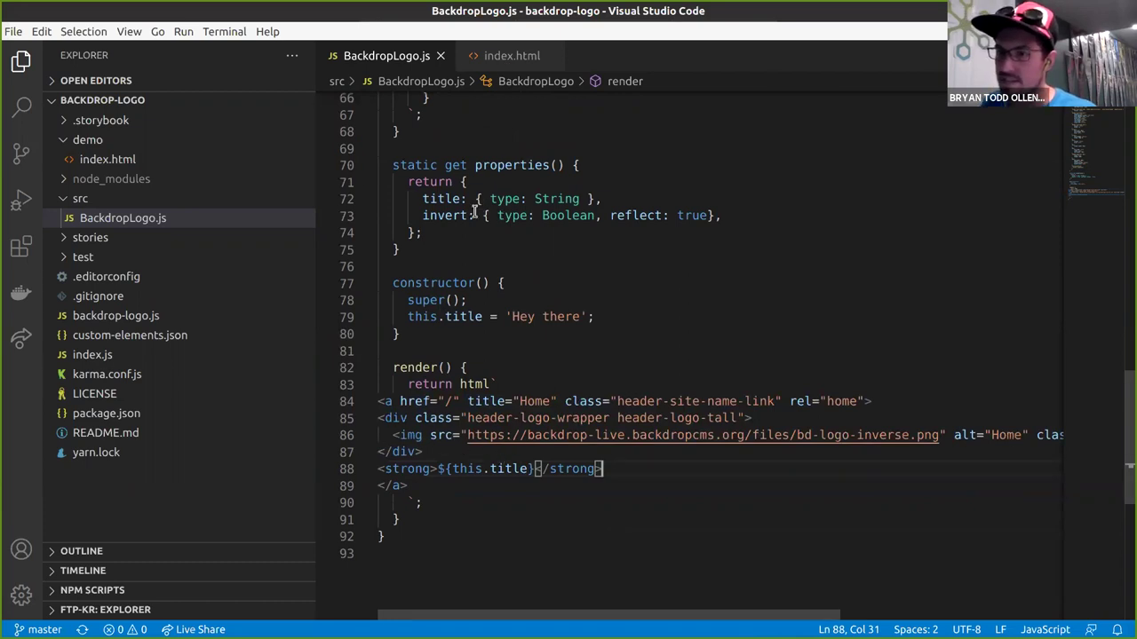
Delete the constructor line setting the 'Hey there' default title and save BackdropLogo.js.
triple_click(507, 317)
key("BackSpace")
key("ctrl+s")
Review the link, logo wrapper and image markup in the template before returning to Chrome.
left_click(453, 300)
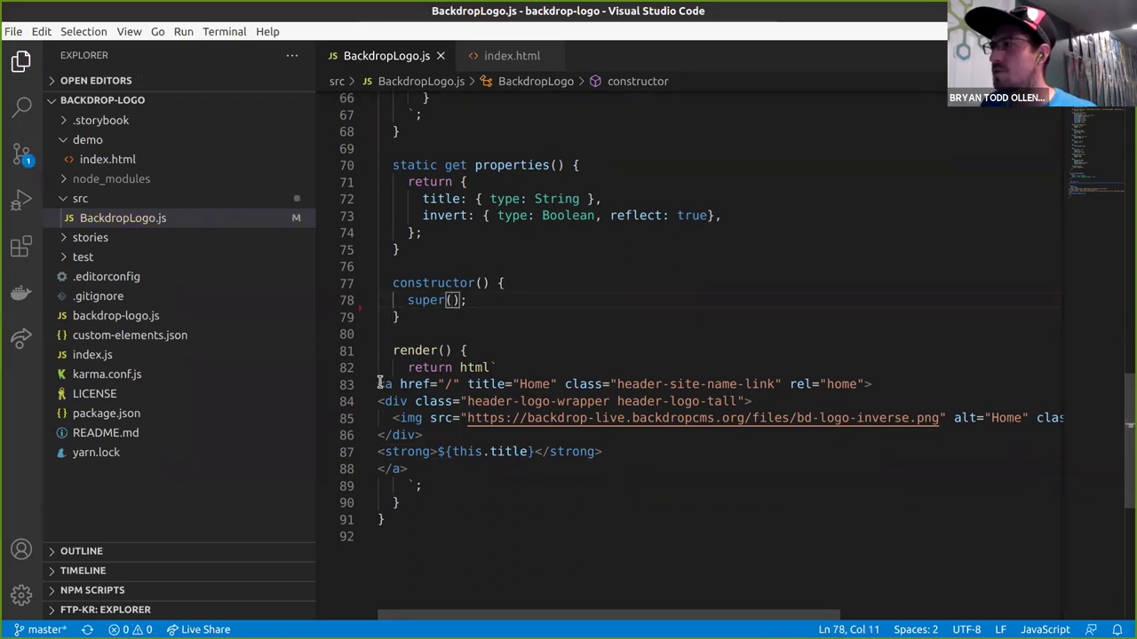
left_click_drag(380, 383, 559, 436)
left_click(560, 437)
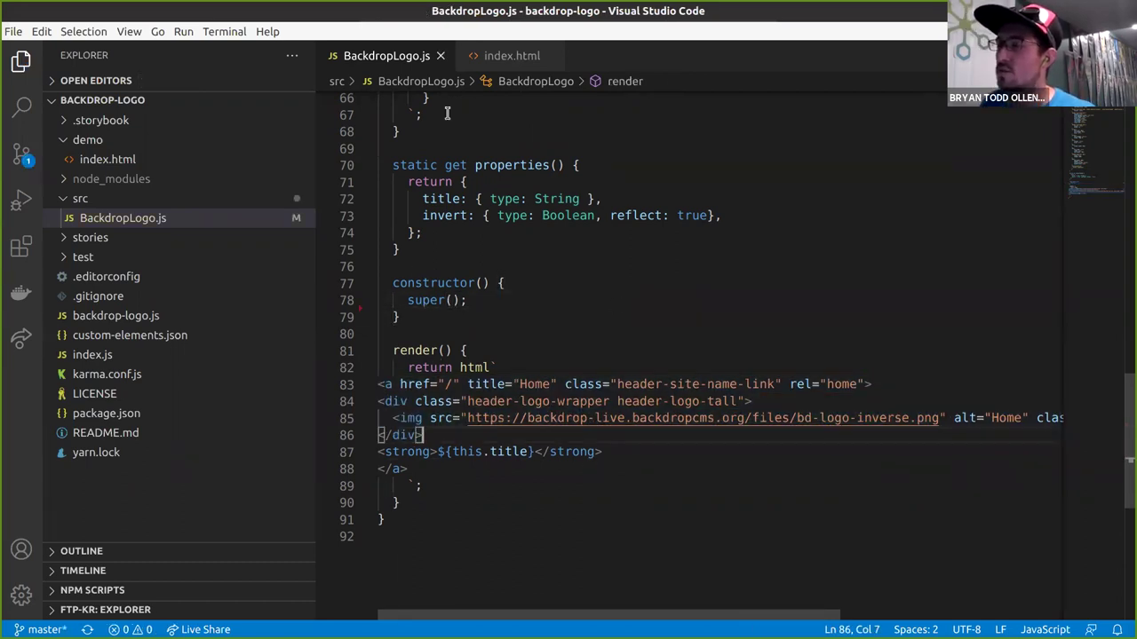
left_click(839, 405)
left_click(848, 423)
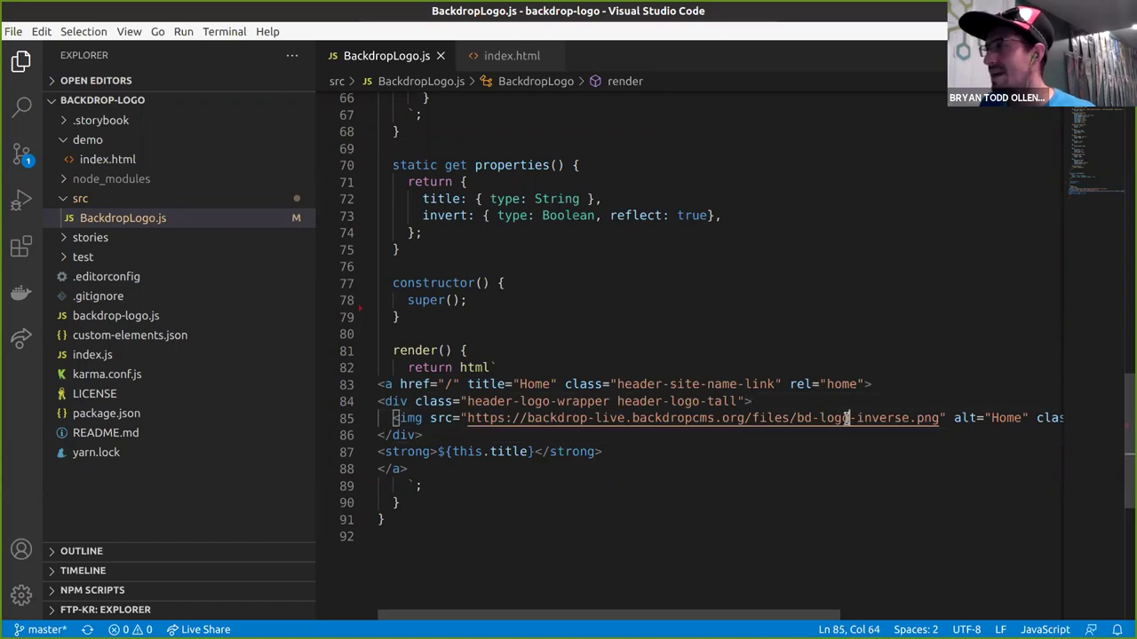
left_click(380, 401)
key("alt+Tab")
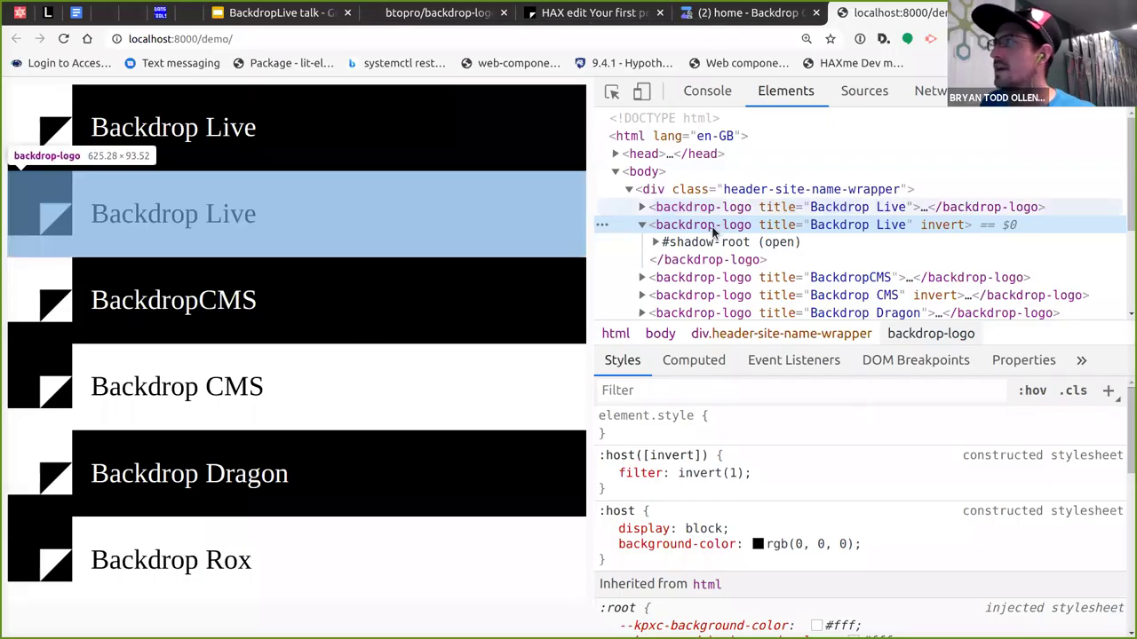
Remove the second logo's invert attribute, then undo the removal.
double_click(941, 225)
key("BackSpace")
key("Return")
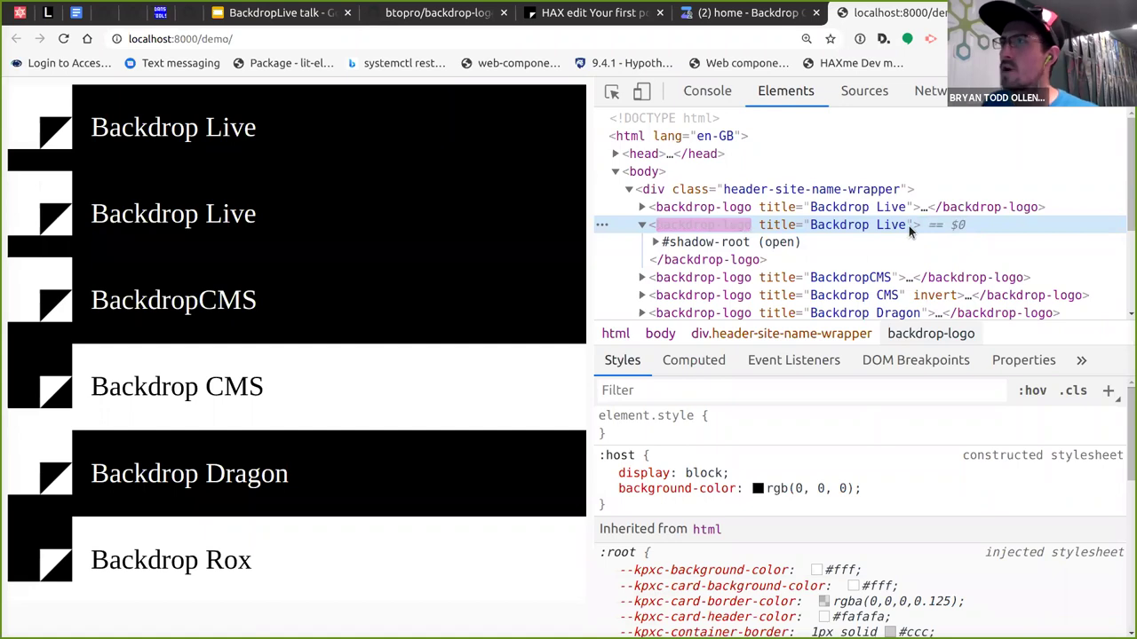
key("ctrl+z")
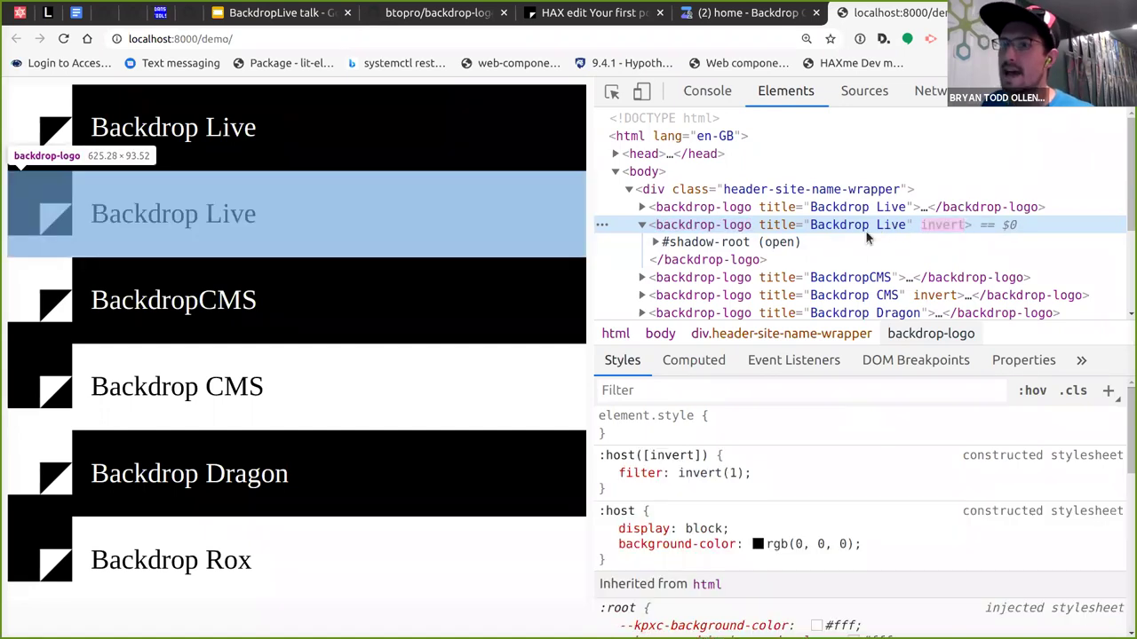
Change the second logo's title to 'However it wants' and delete its invert attribute.
left_click(855, 226)
type("However it wants")
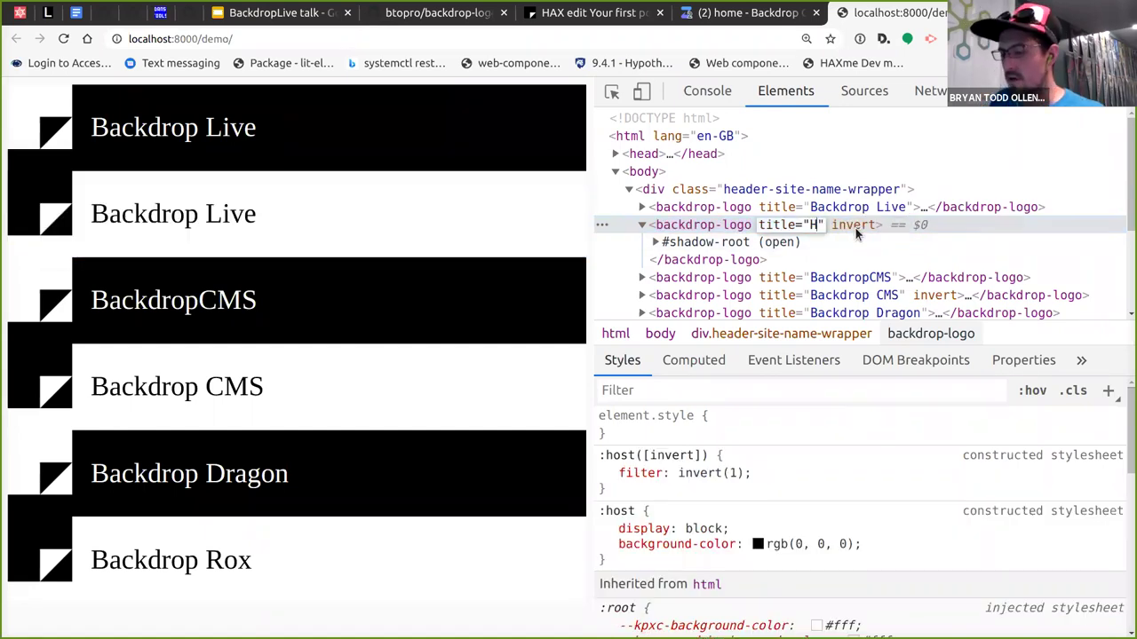
key("Return")
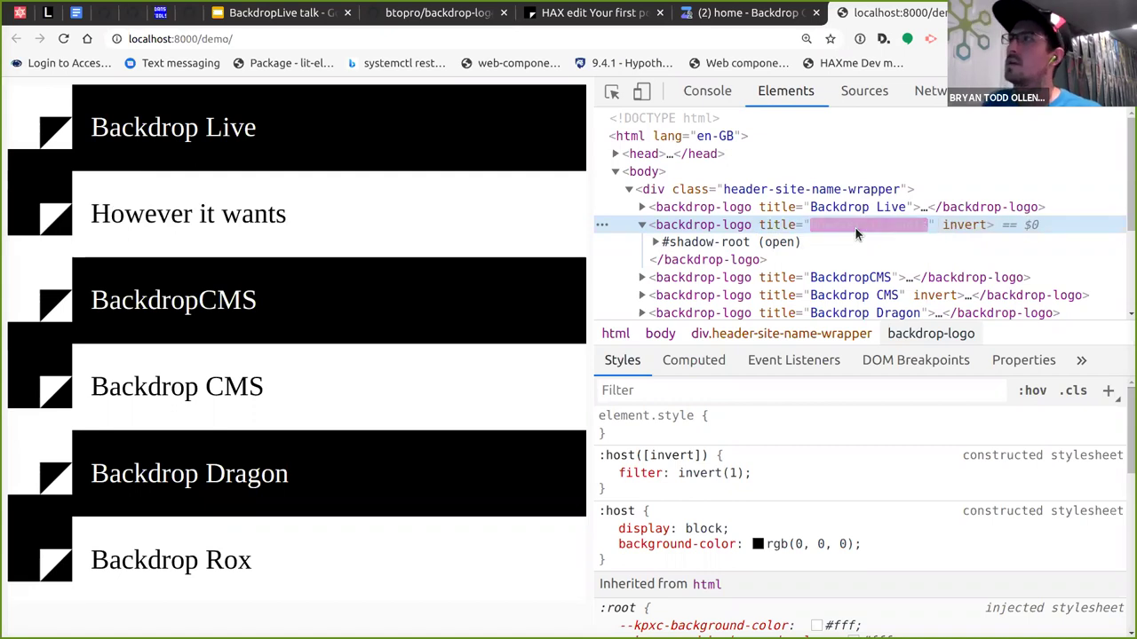
left_click(963, 230)
key("BackSpace")
key("Return")
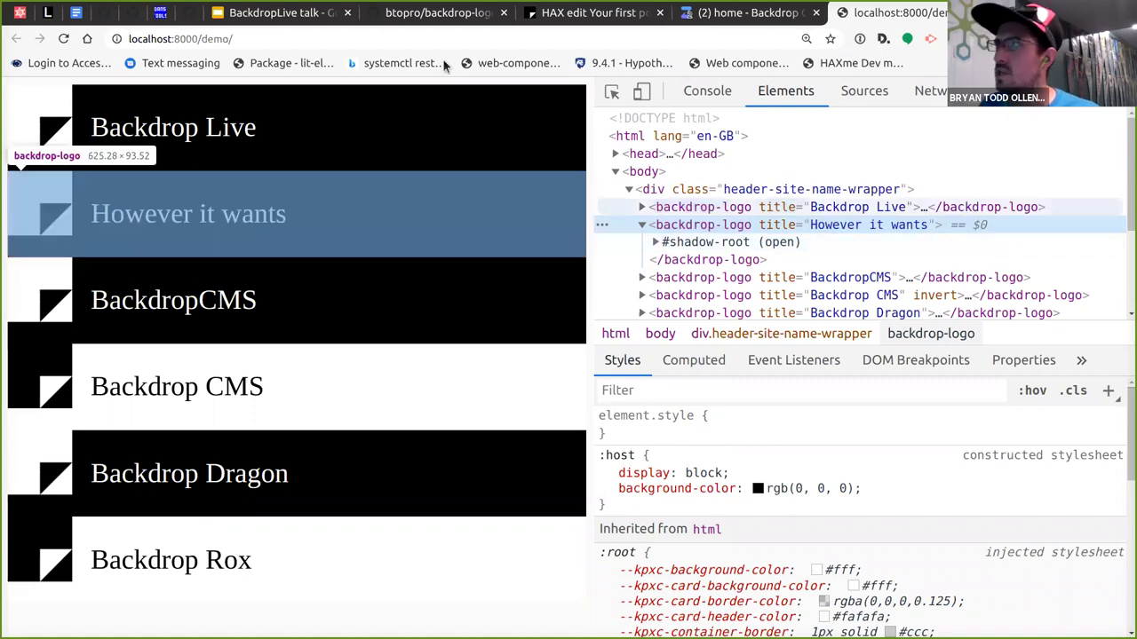
left_click(362, 39)
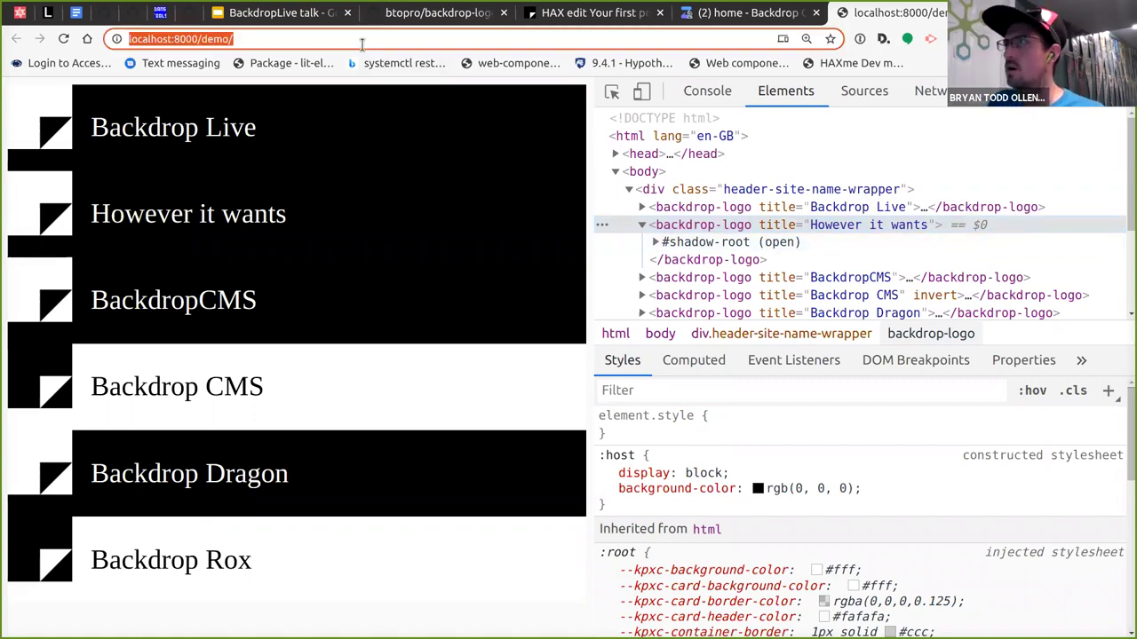
Load webcomponents.psu.edu in Chrome from the address bar suggestion.
type("webcom")
key("Delete")
key("Return")
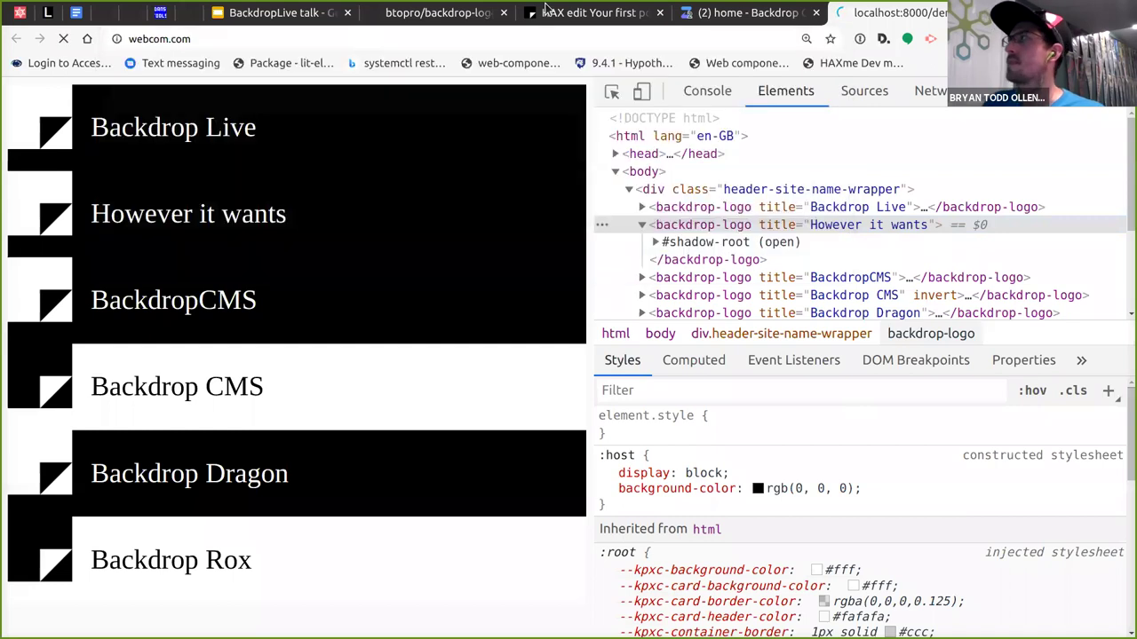
left_click(317, 39)
type("webcom")
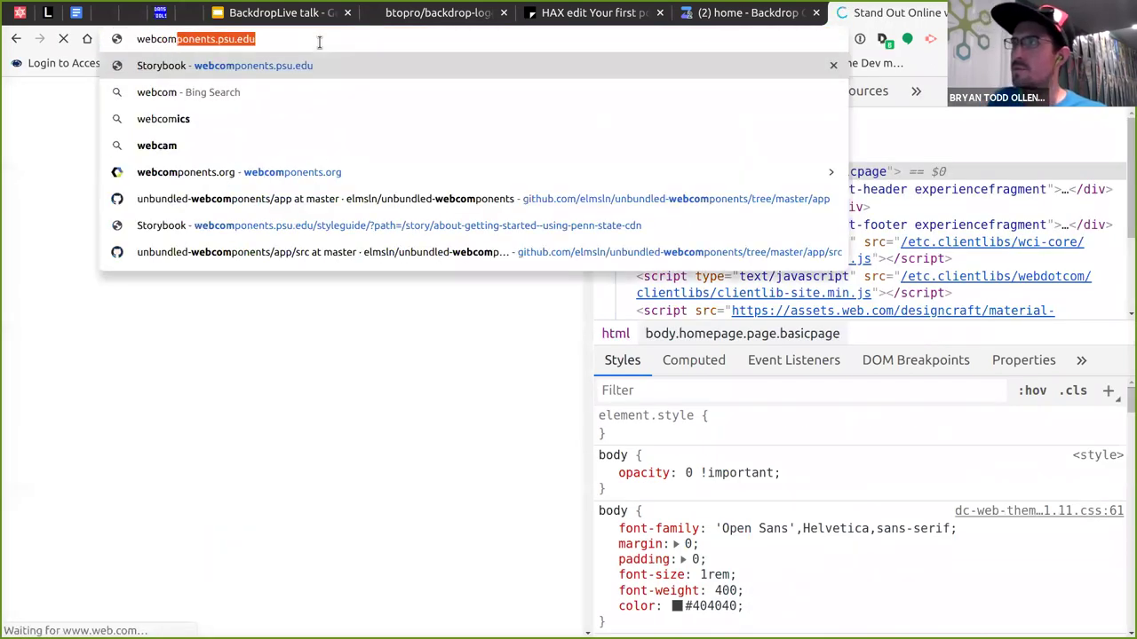
key("Return")
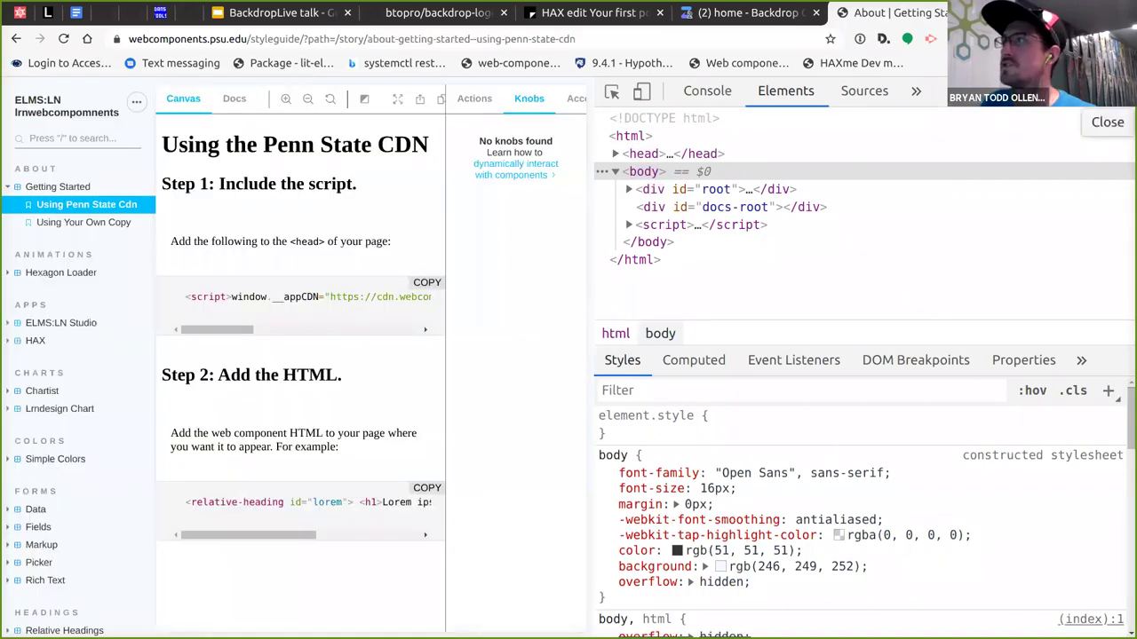
Close the developer tools and scroll to the 'Using the Penn State CDN' Storybook page.
left_click(1124, 91)
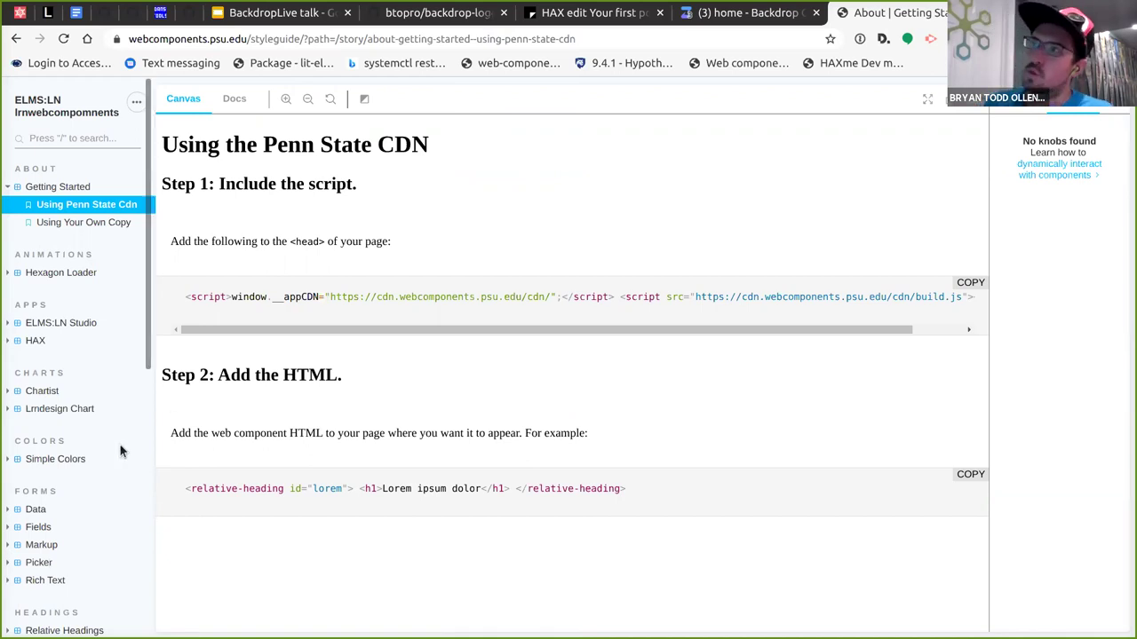
scroll(55, 313, "down", 1)
scroll(55, 313, "down", 3)
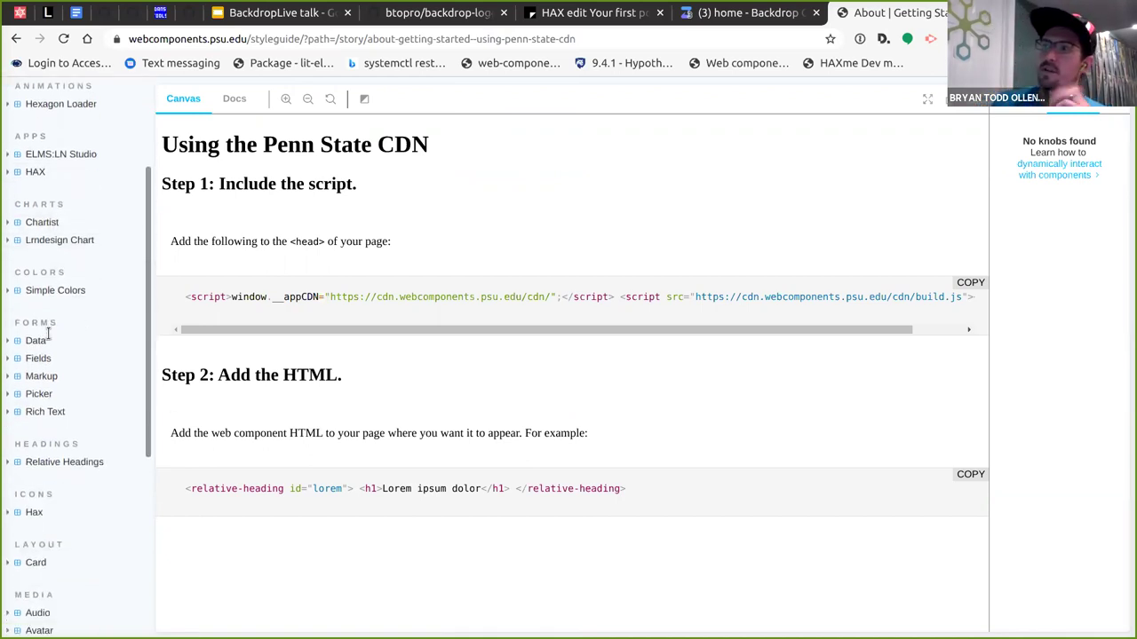
scroll(47, 339, "down", 3)
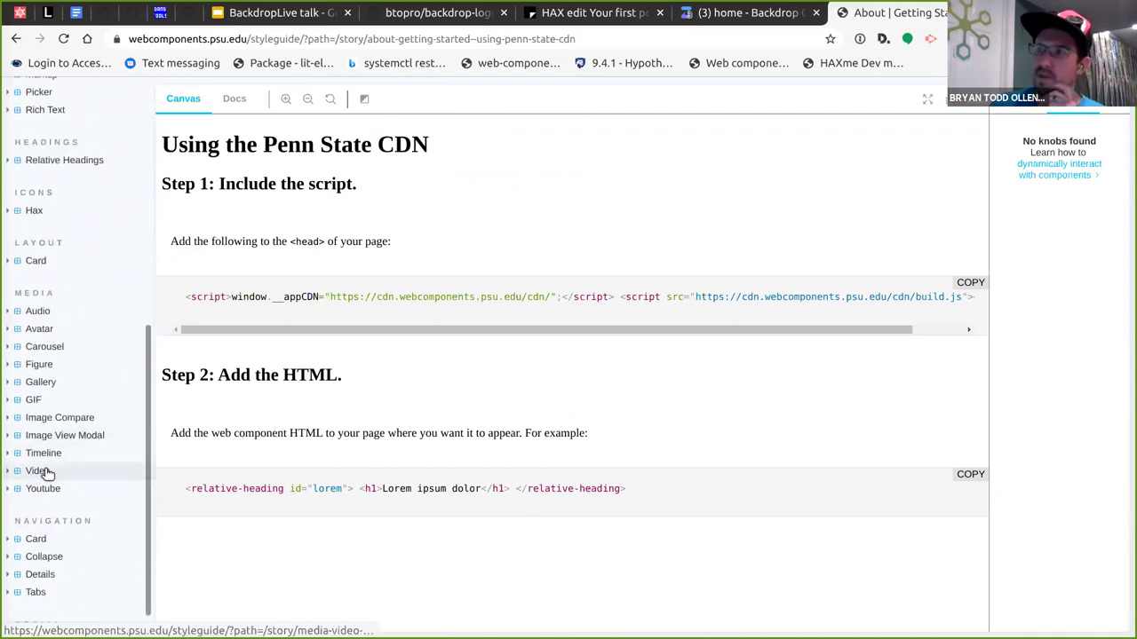
scroll(50, 413, "down", 1)
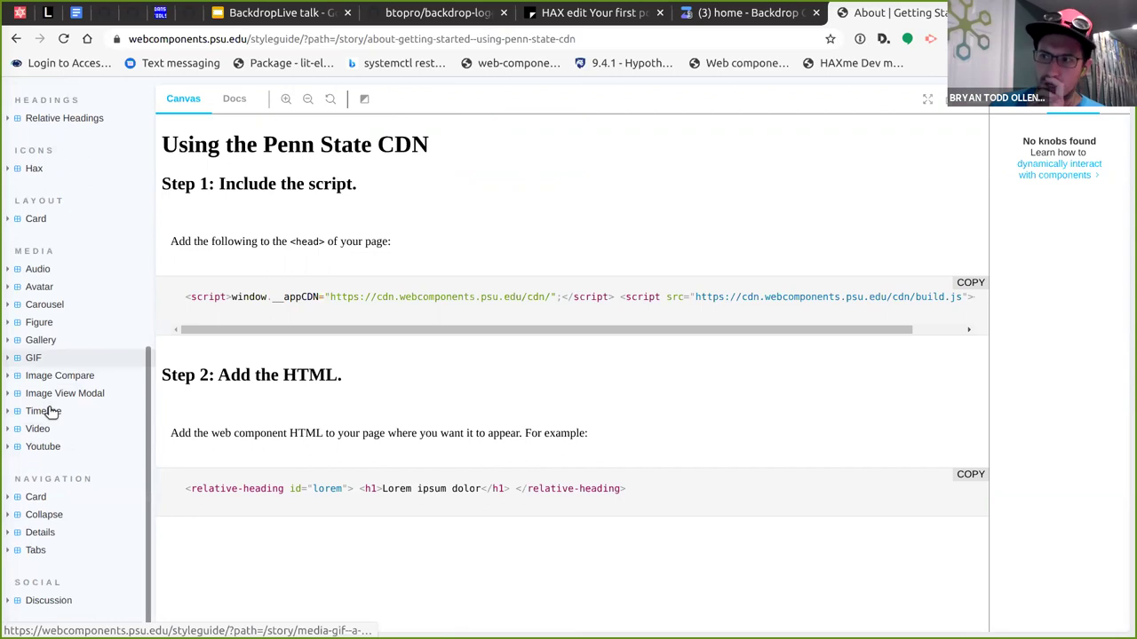